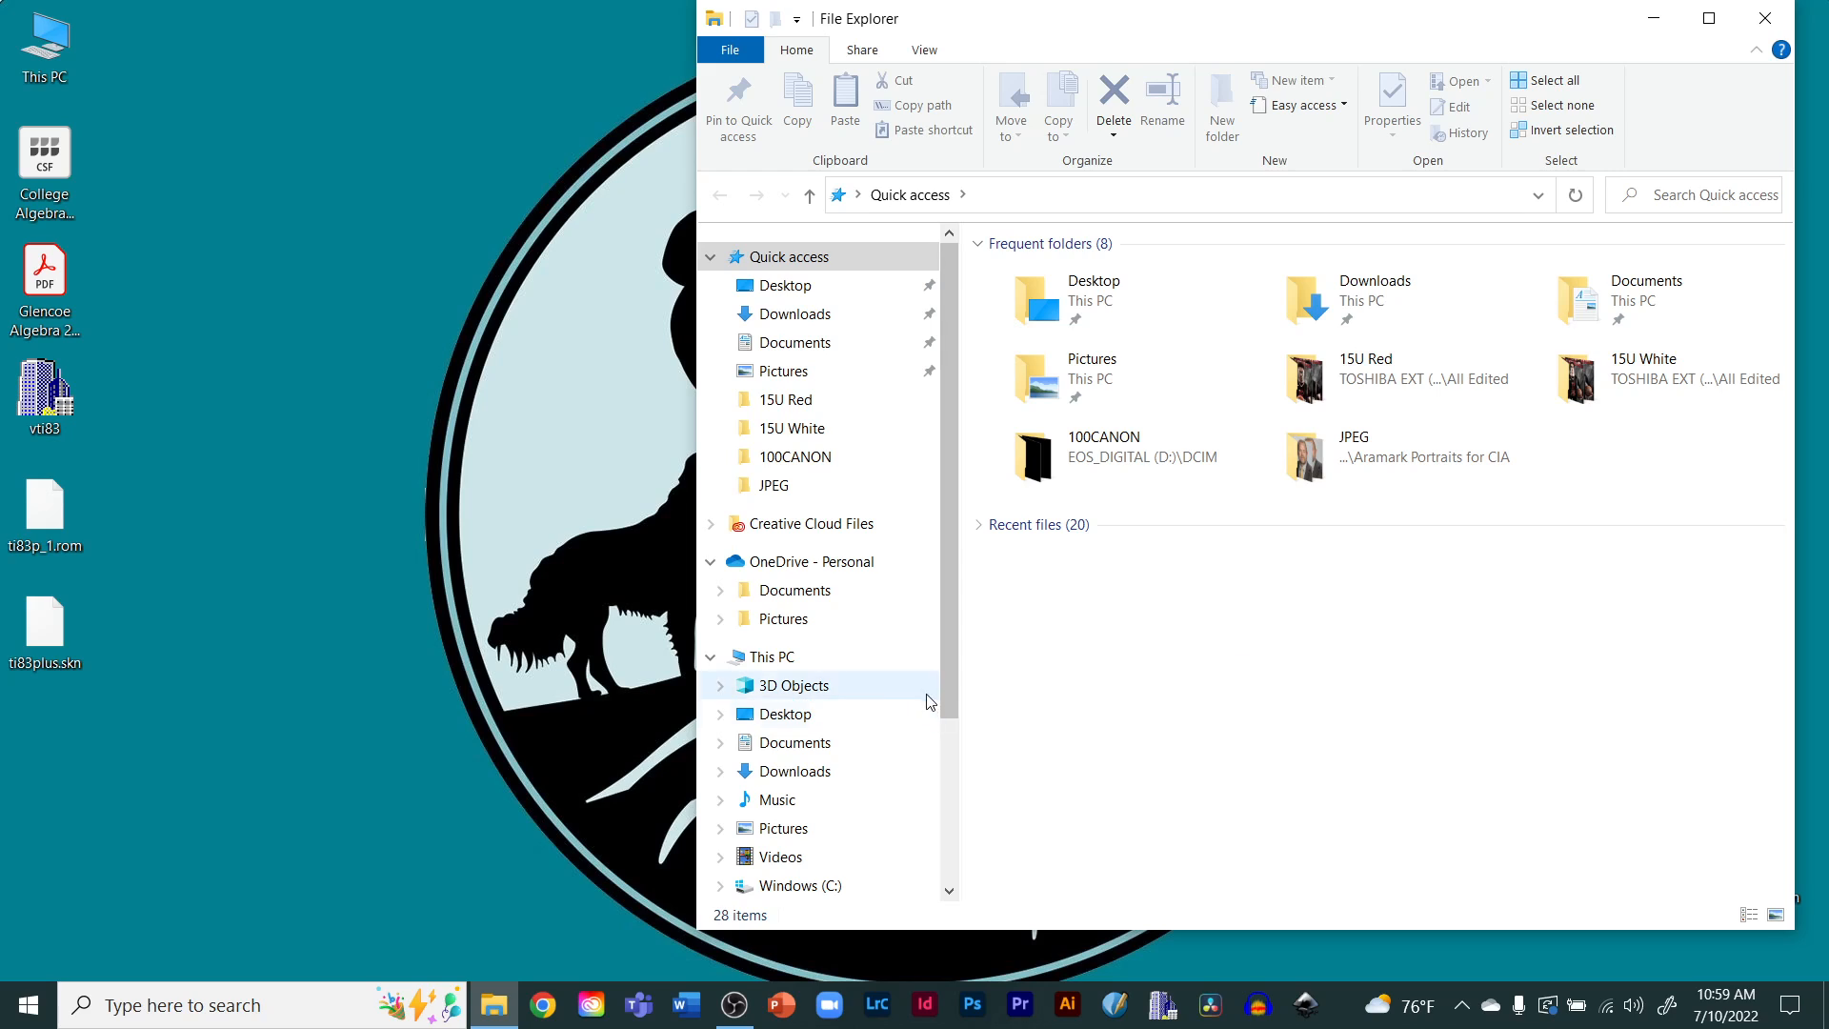
Open the DCIM\100CANON folder on the EOS_DIGITAL (D:) camera card
{"action": "left_click_drag", "start_coordinate": [953, 667], "coordinate": [961, 782]}
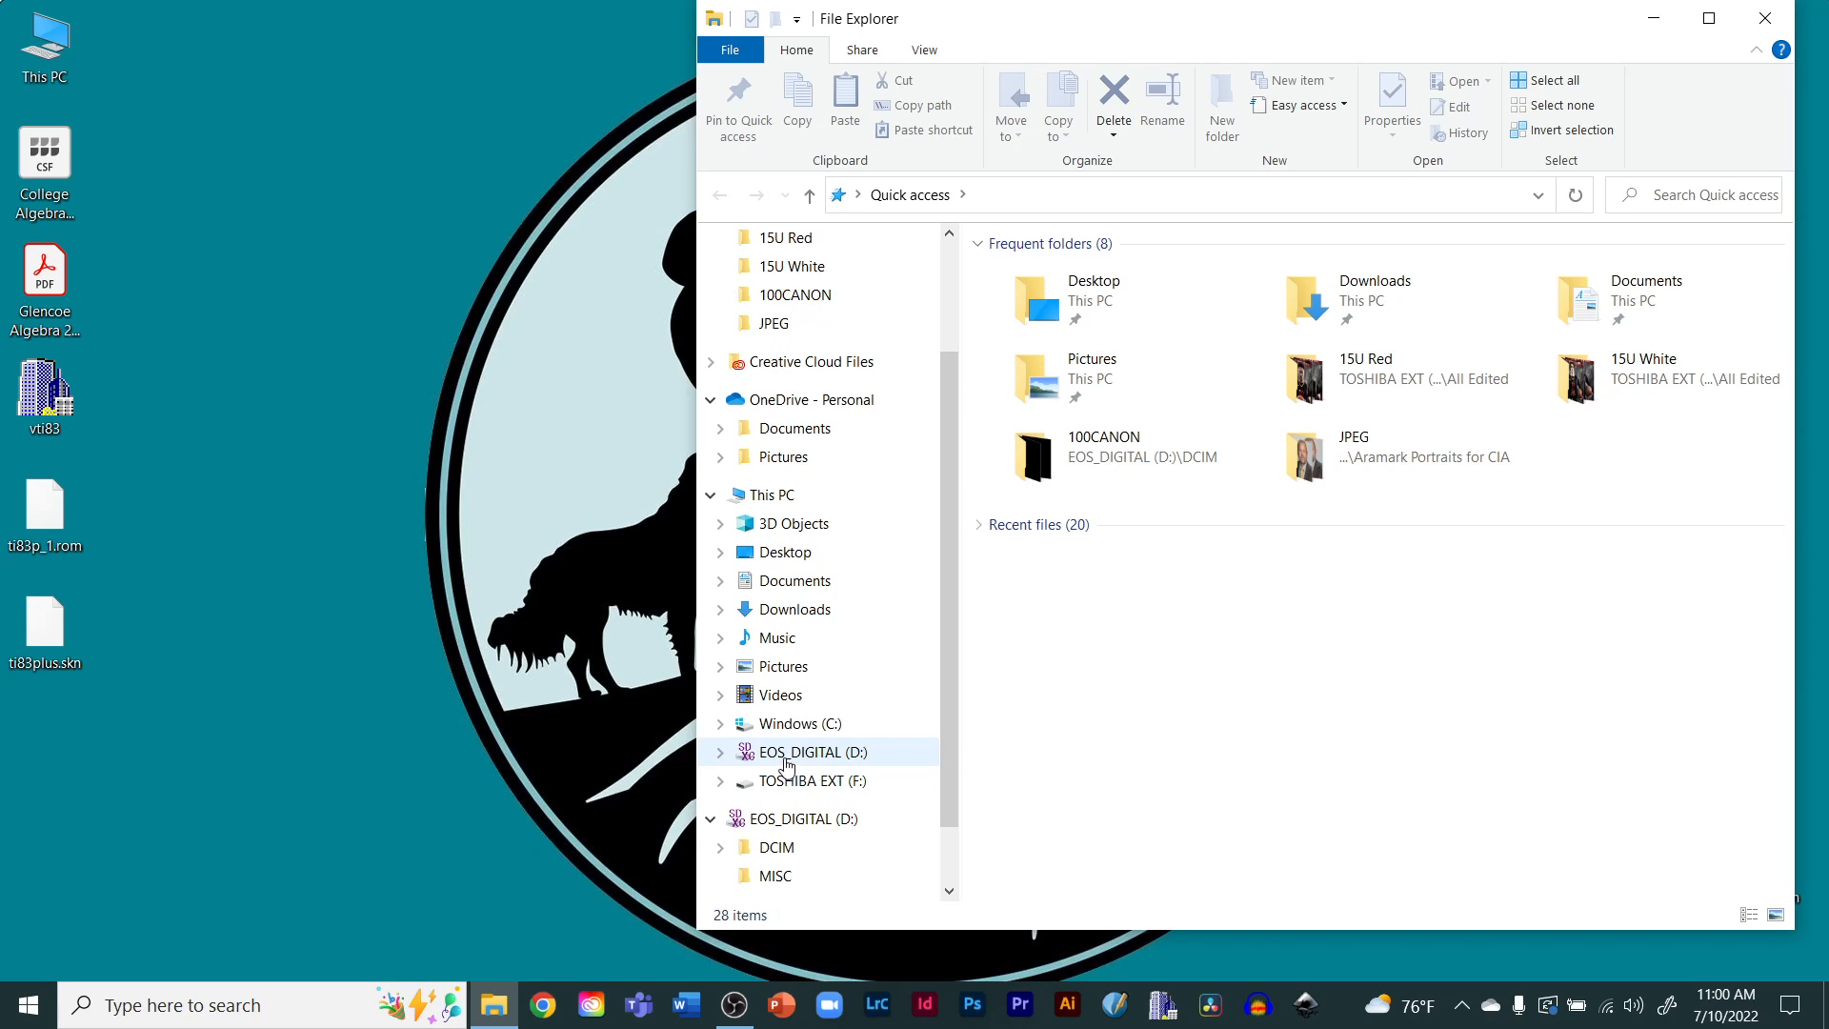
{"action": "left_click", "coordinate": [817, 757]}
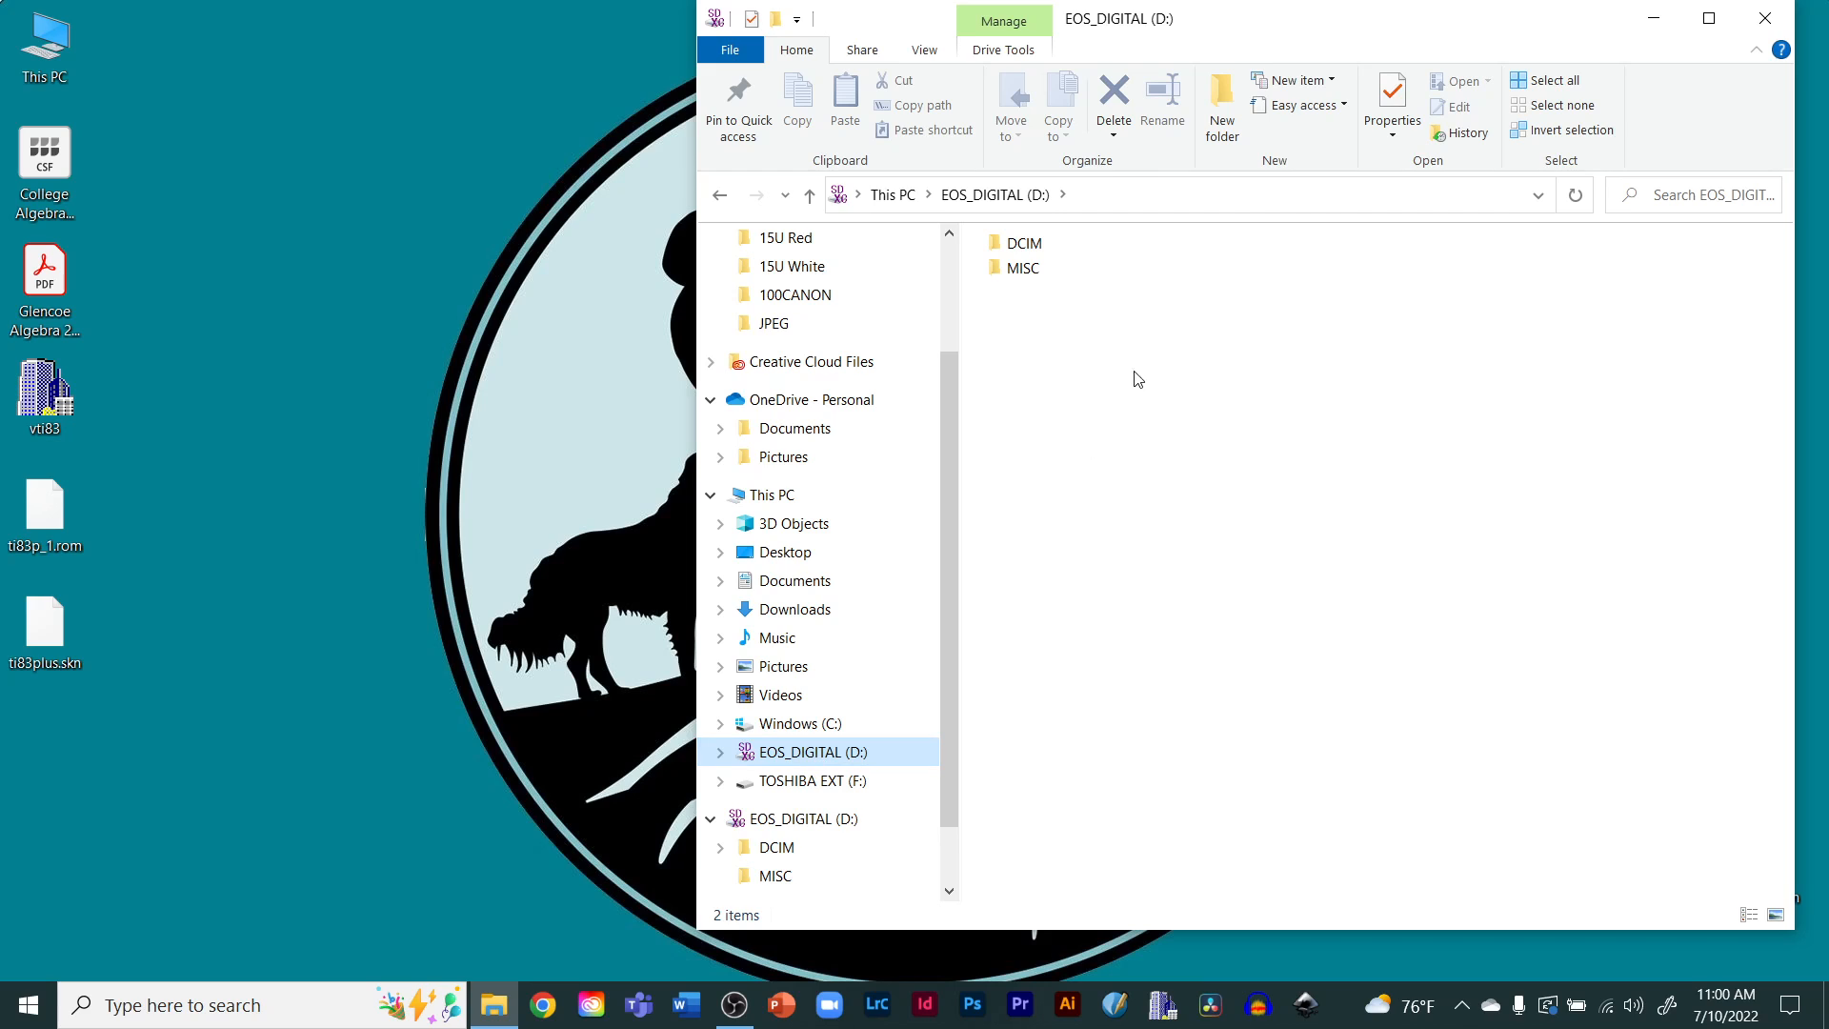
{"action": "double_click", "coordinate": [1025, 246]}
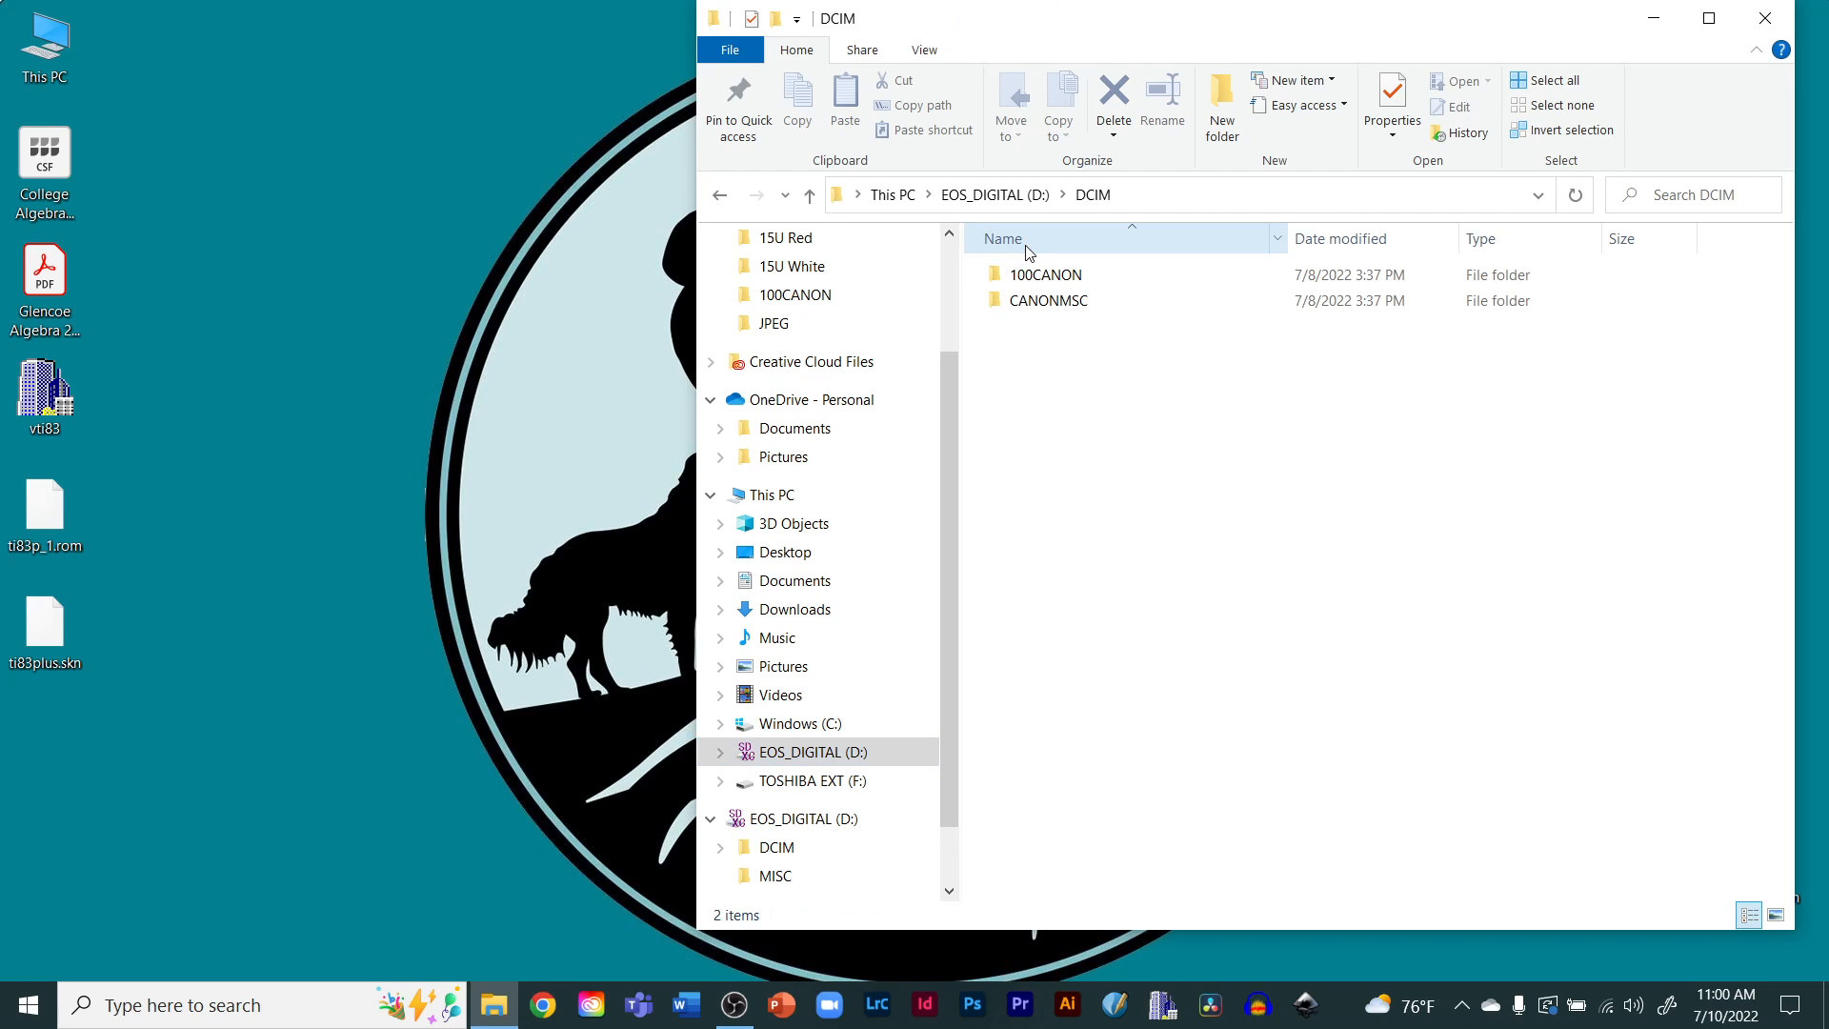
{"action": "double_click", "coordinate": [1043, 281]}
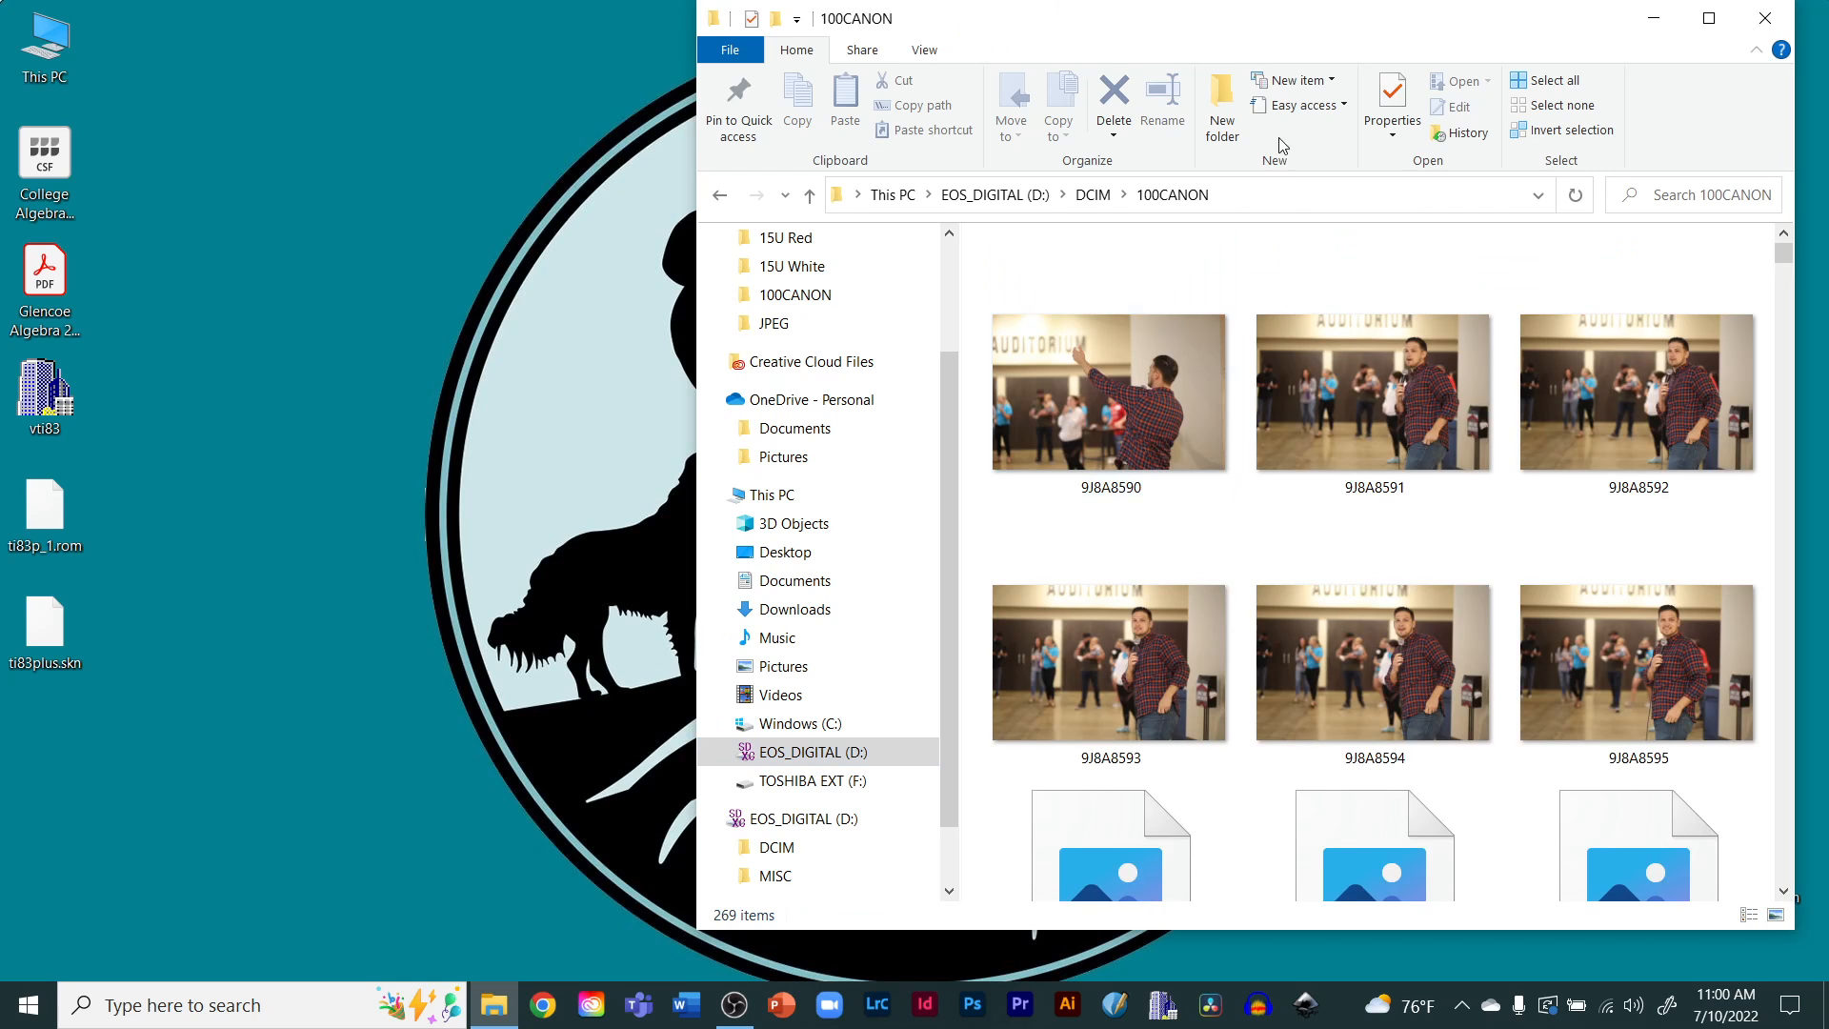
Snap the 100CANON window to the right half of the screen and a new File Explorer window to the left half
{"action": "left_click_drag", "start_coordinate": [1217, 20], "coordinate": [856, 90]}
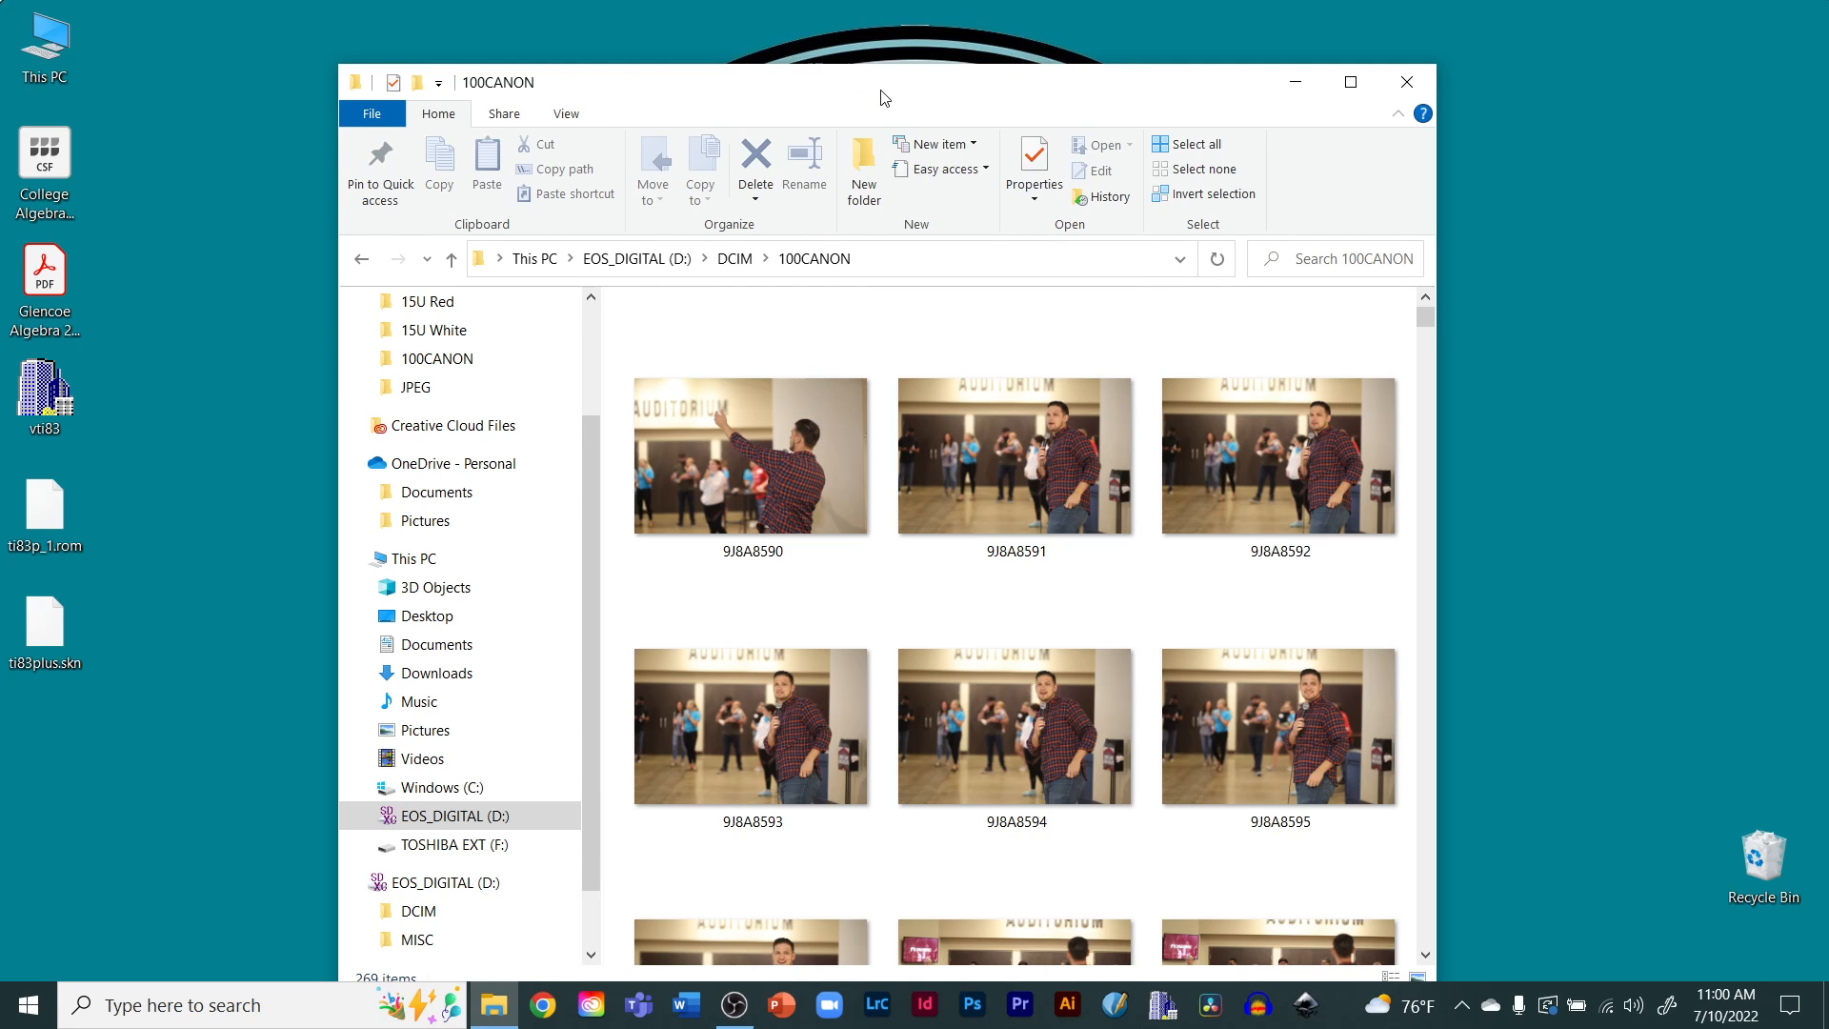
{"action": "left_click_drag", "start_coordinate": [879, 90], "coordinate": [1822, 143]}
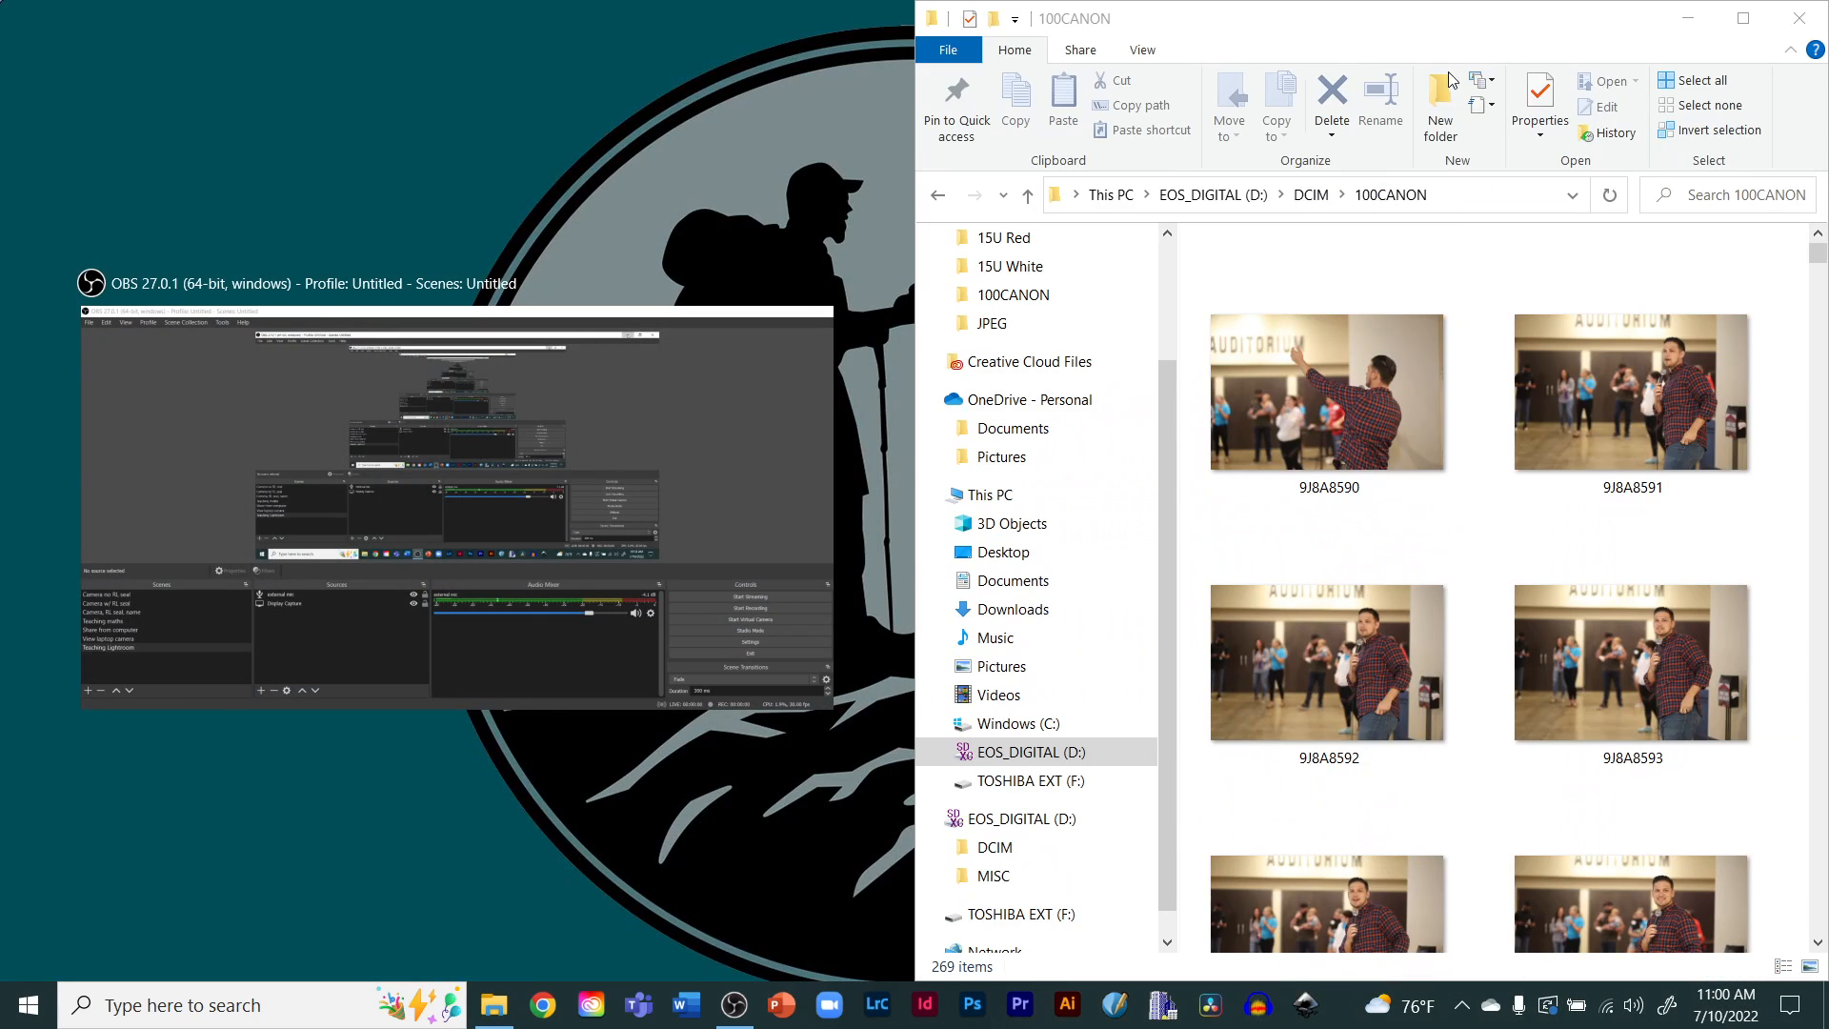
{"action": "left_click", "coordinate": [701, 136]}
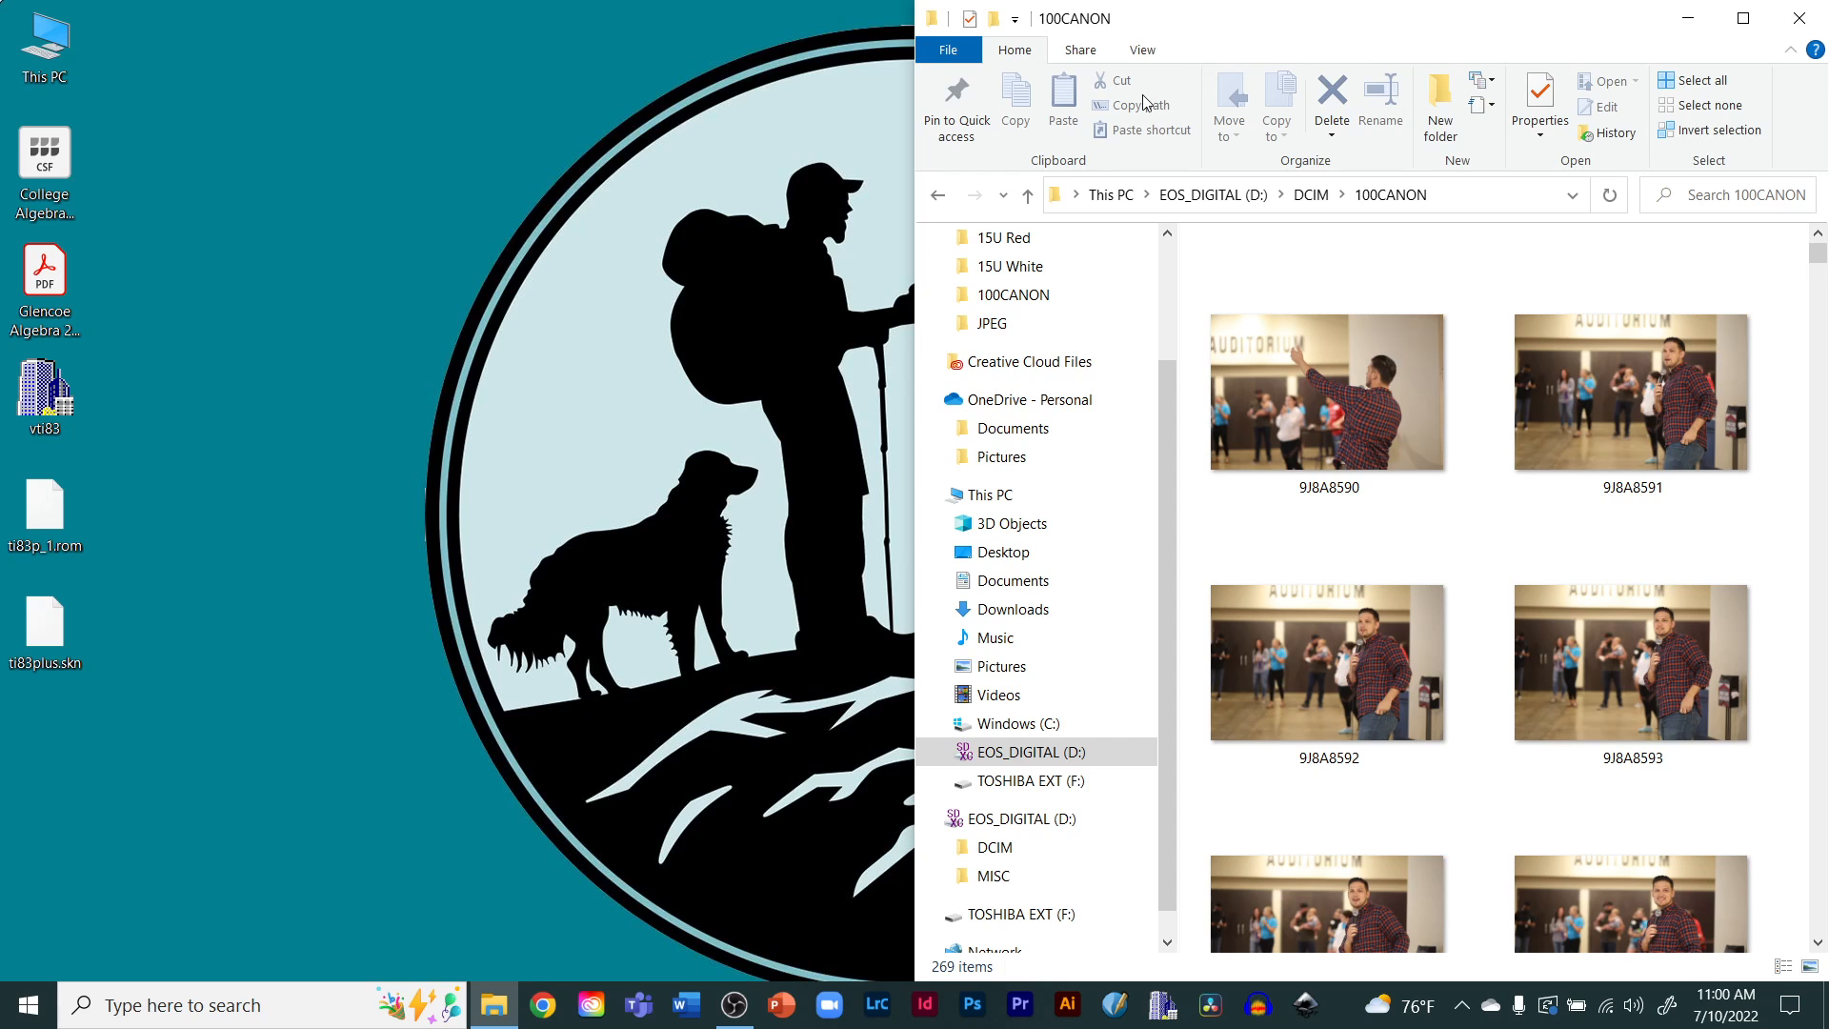
{"action": "key", "text": "super+e"}
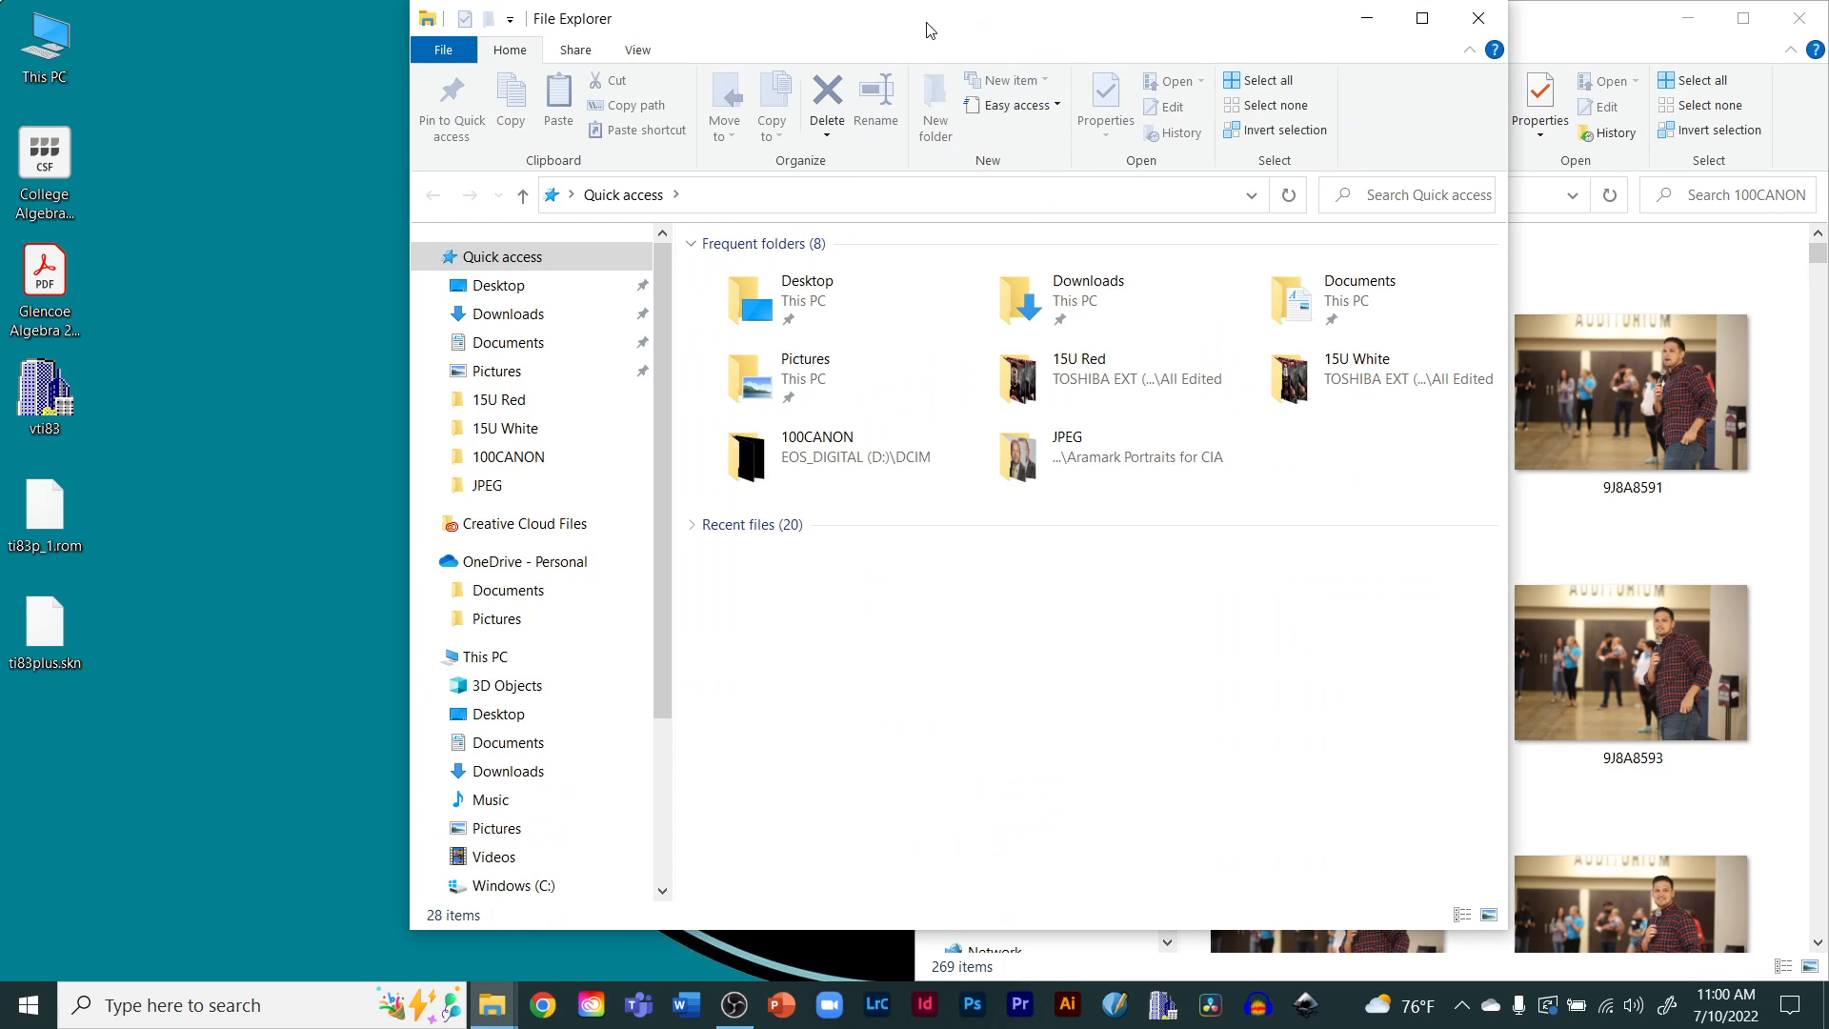
{"action": "left_click_drag", "start_coordinate": [927, 29], "coordinate": [0, 118]}
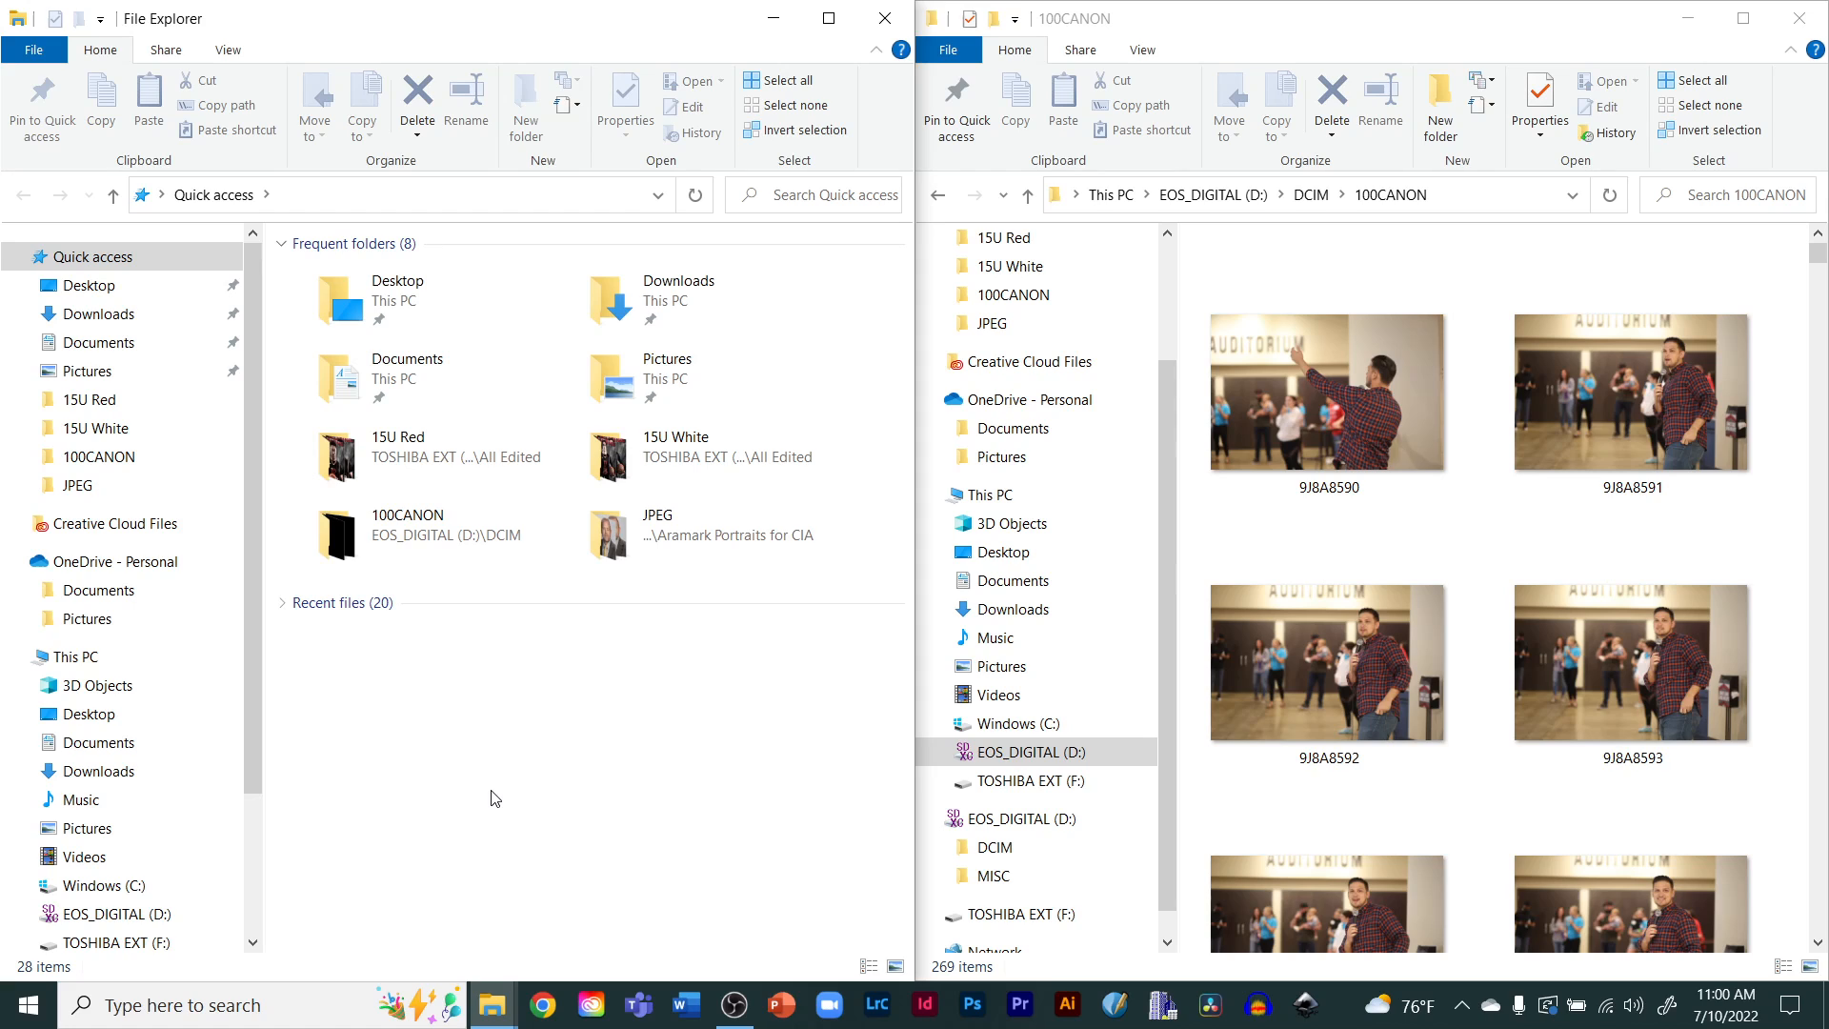
In the left window, navigate to TOSHIBA EXT (F:) > The Journey Photos > 2022
{"action": "scroll", "coordinate": [212, 789], "scroll_direction": "down", "scroll_amount": 2}
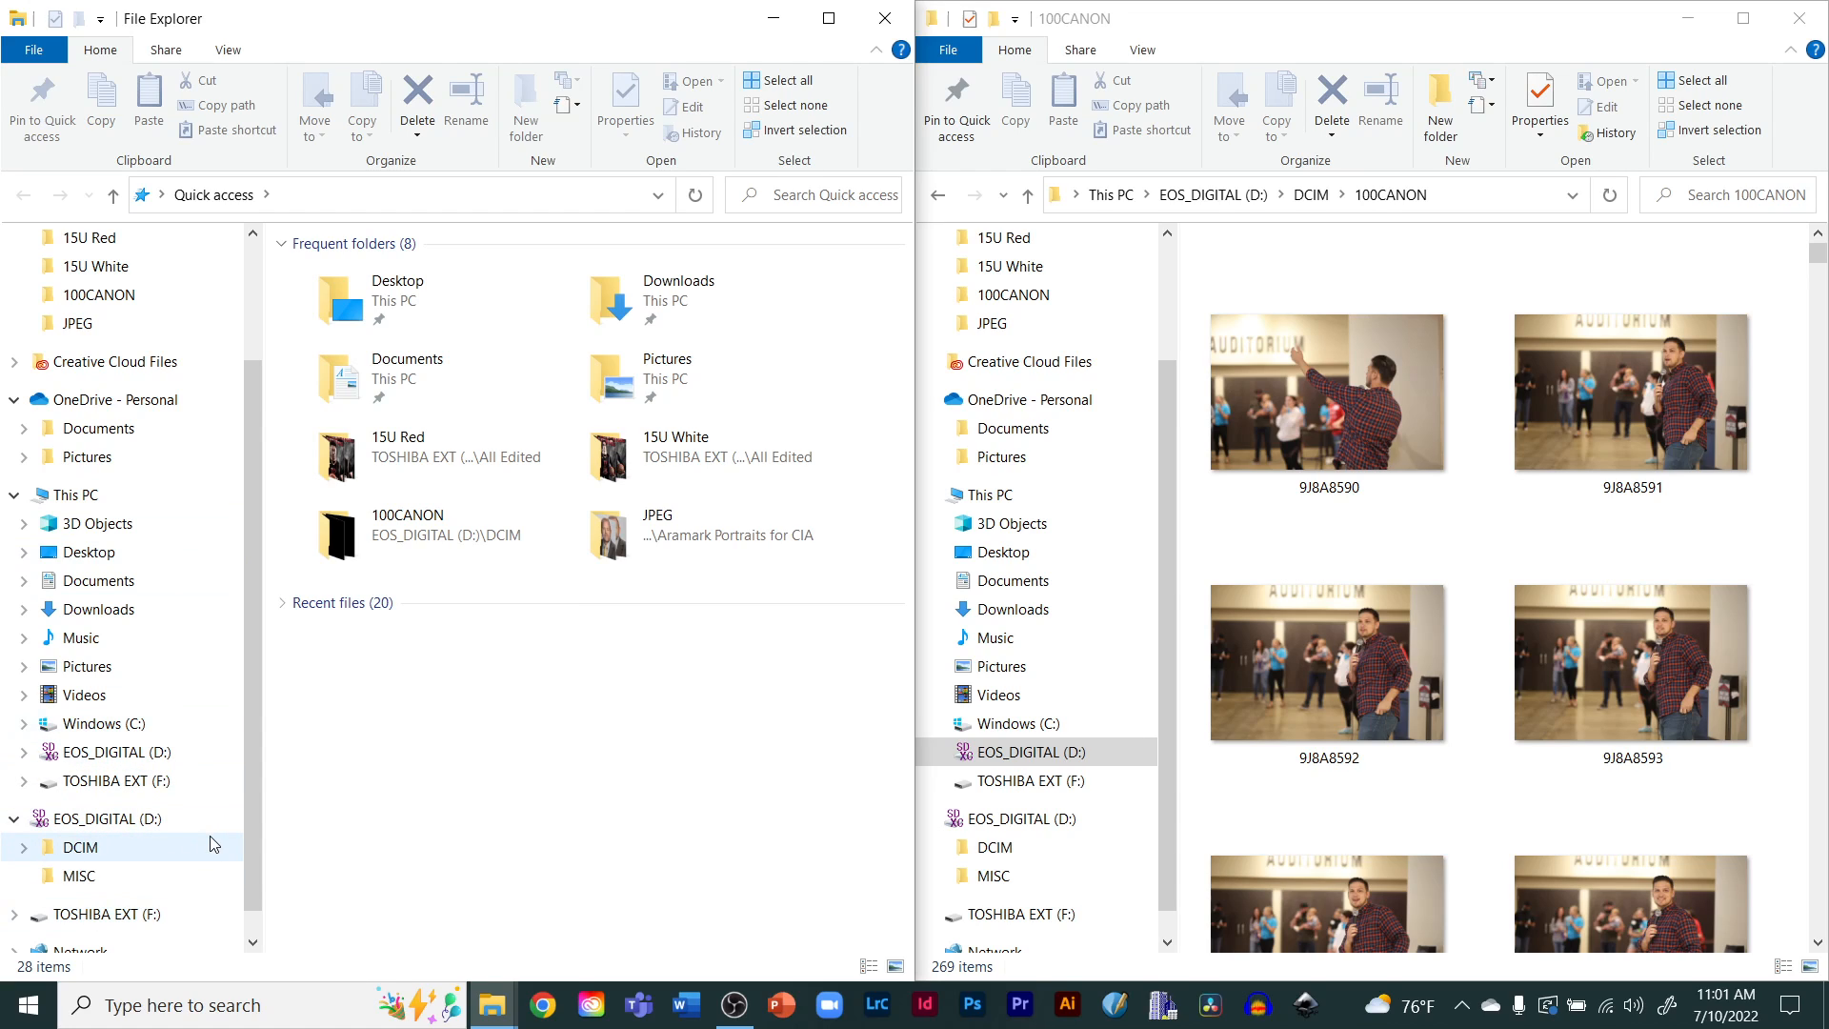
{"action": "left_click", "coordinate": [103, 915]}
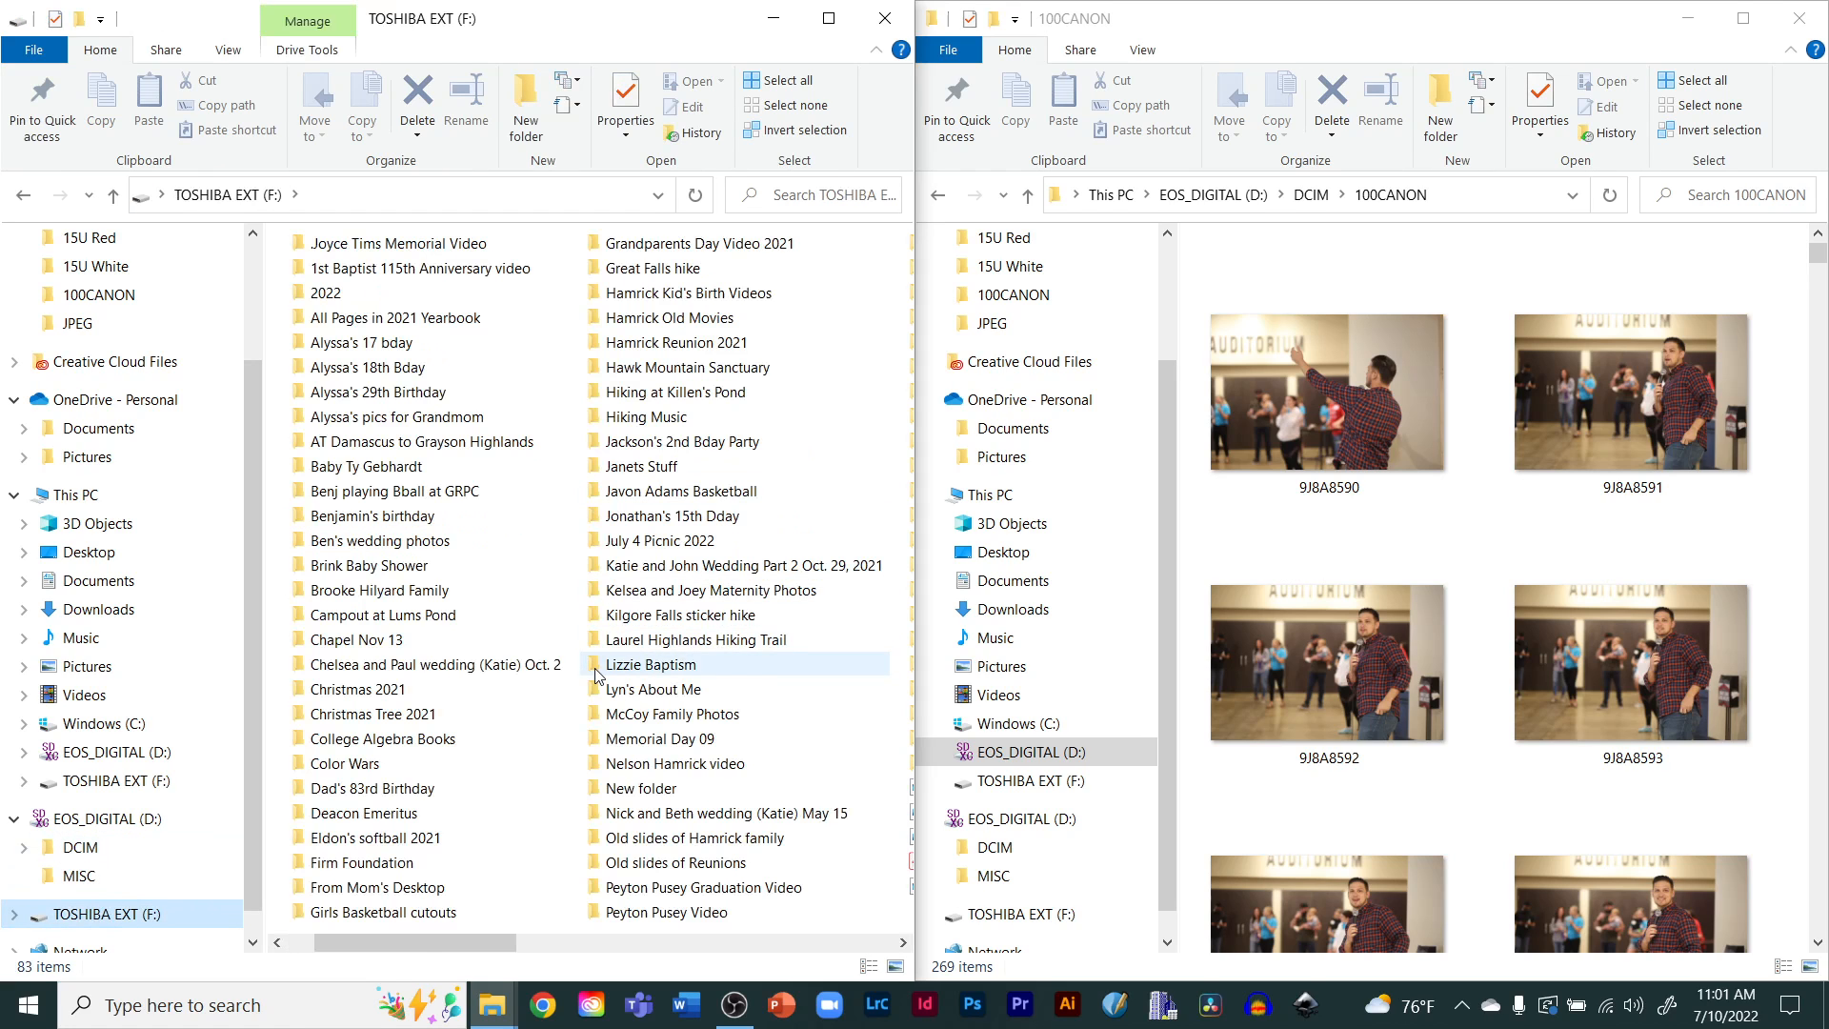
{"action": "scroll", "coordinate": [598, 674], "scroll_direction": "right", "scroll_amount": 1}
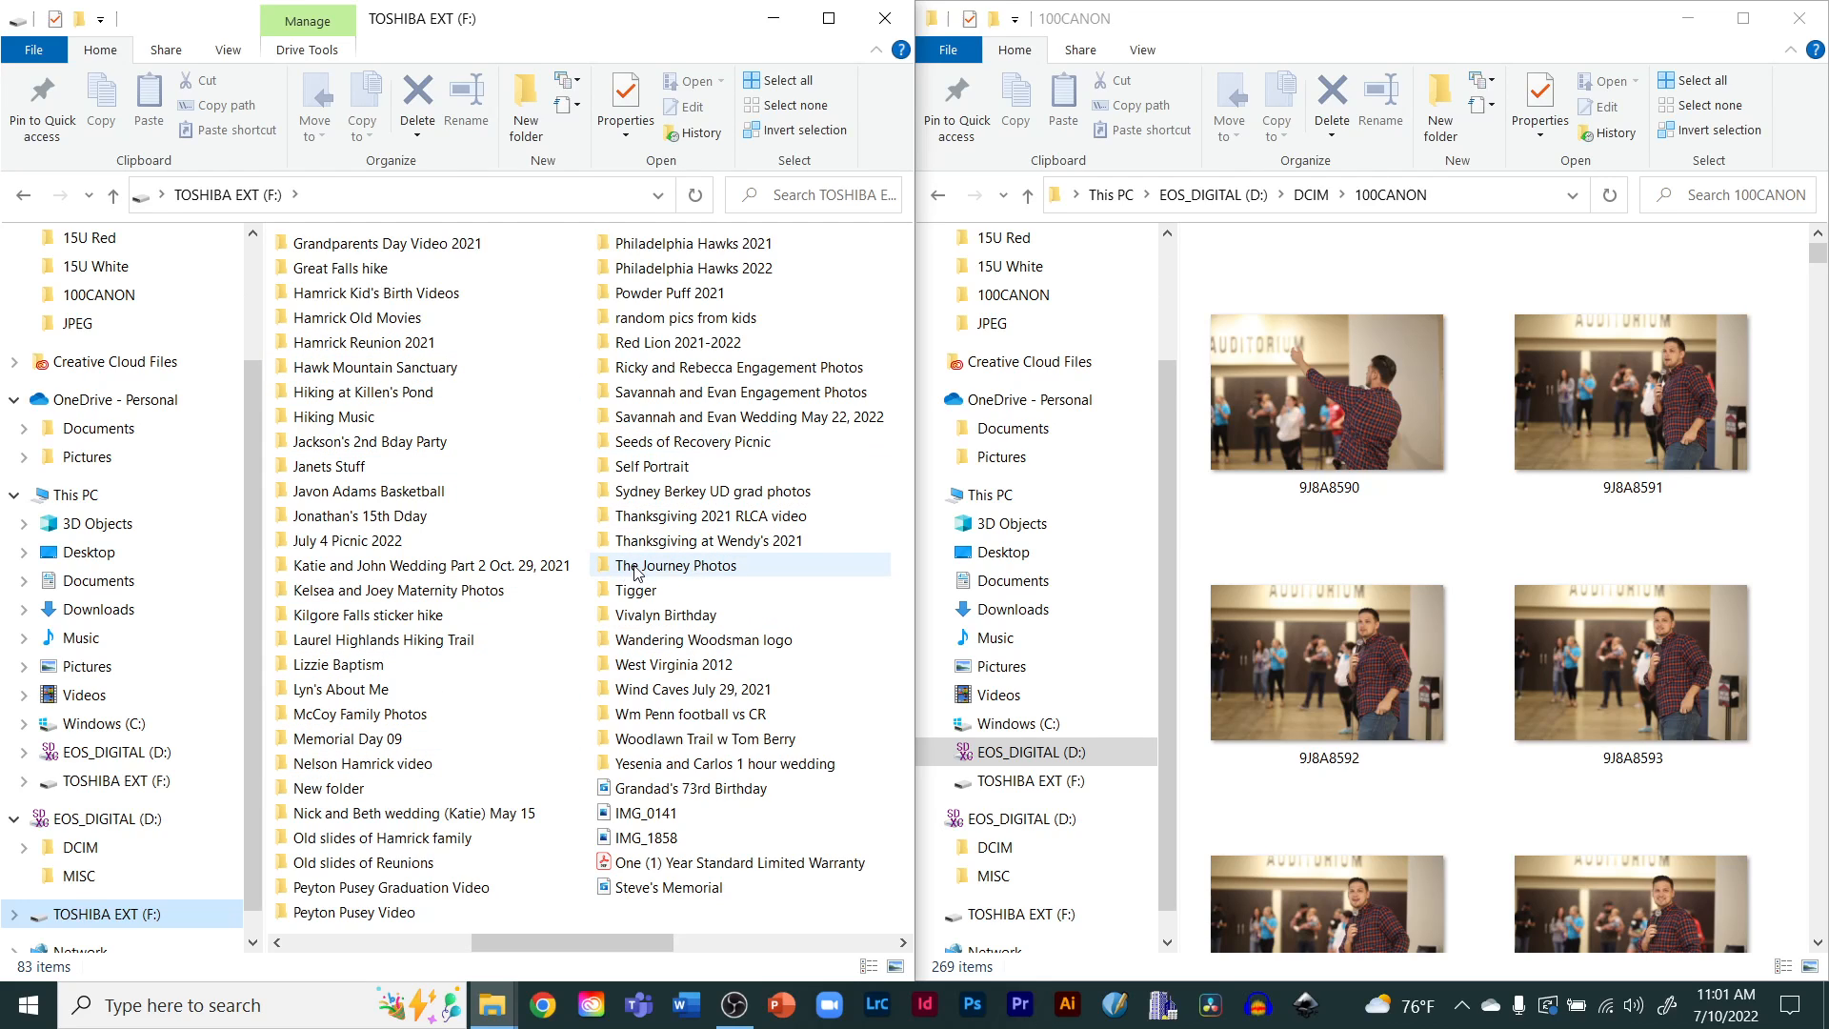
{"action": "mouse_move", "coordinate": [638, 572]}
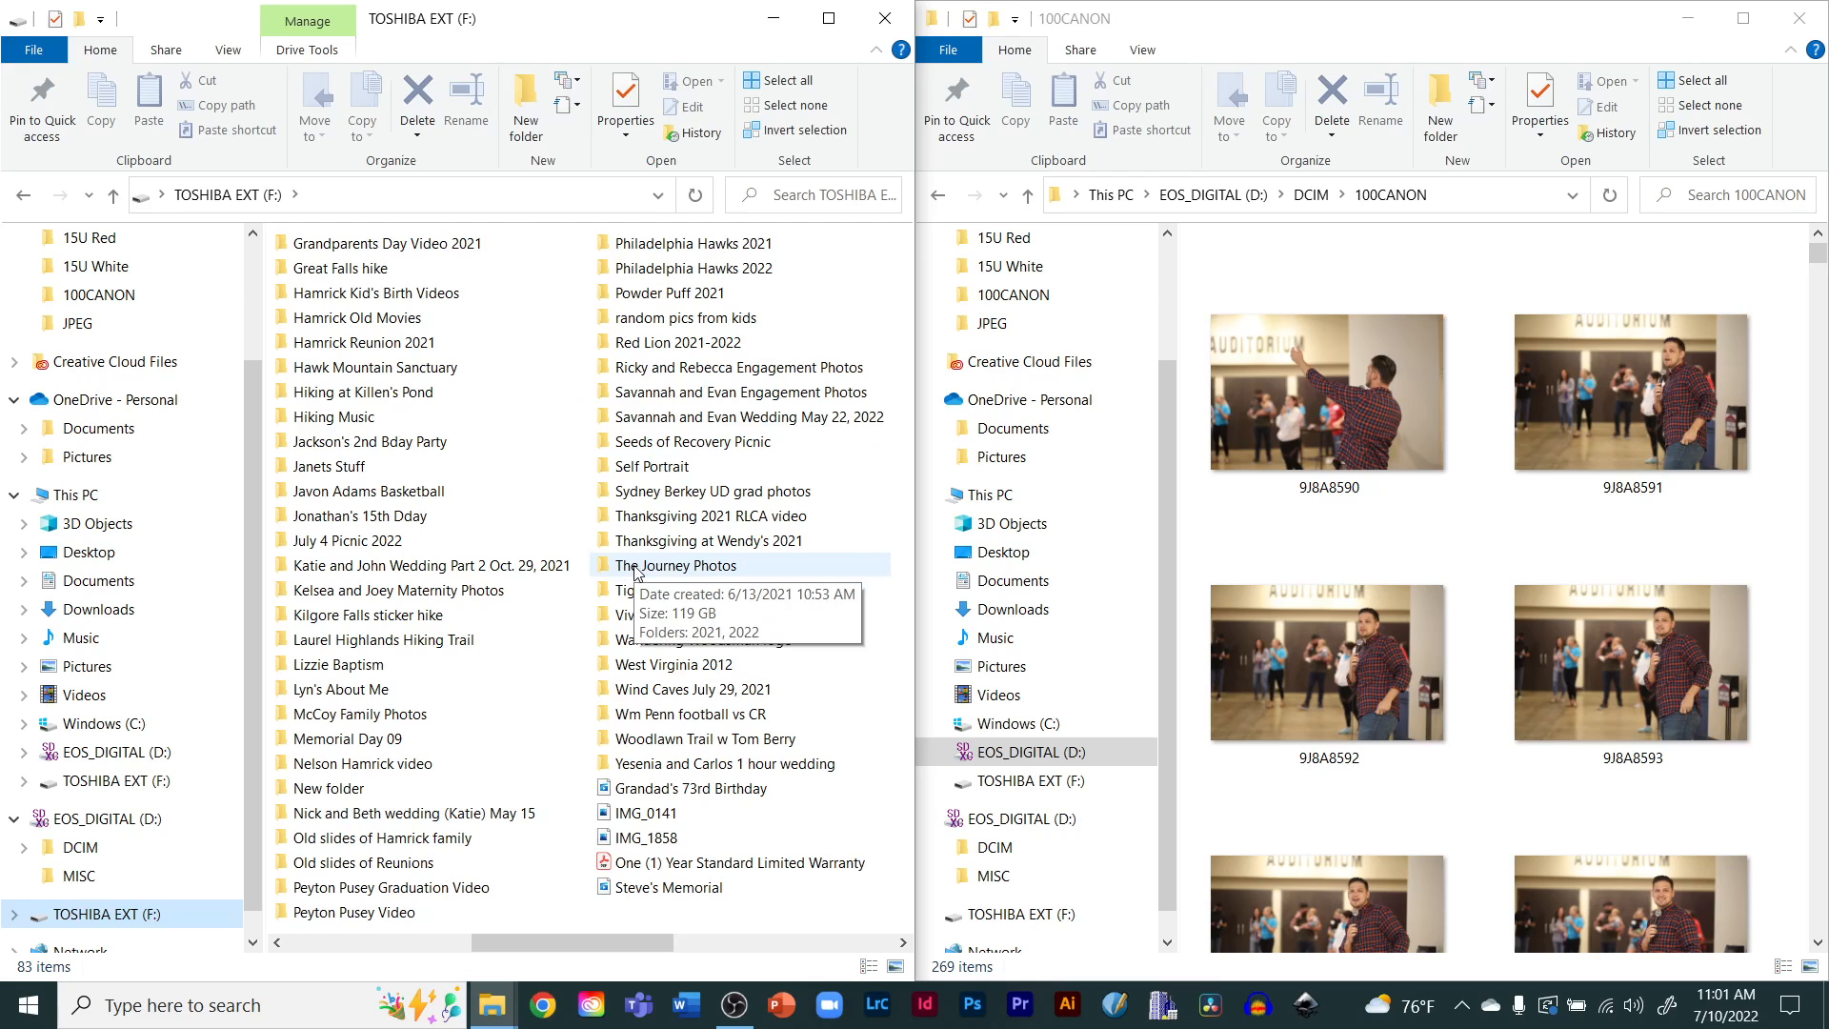
{"action": "double_click", "coordinate": [638, 569]}
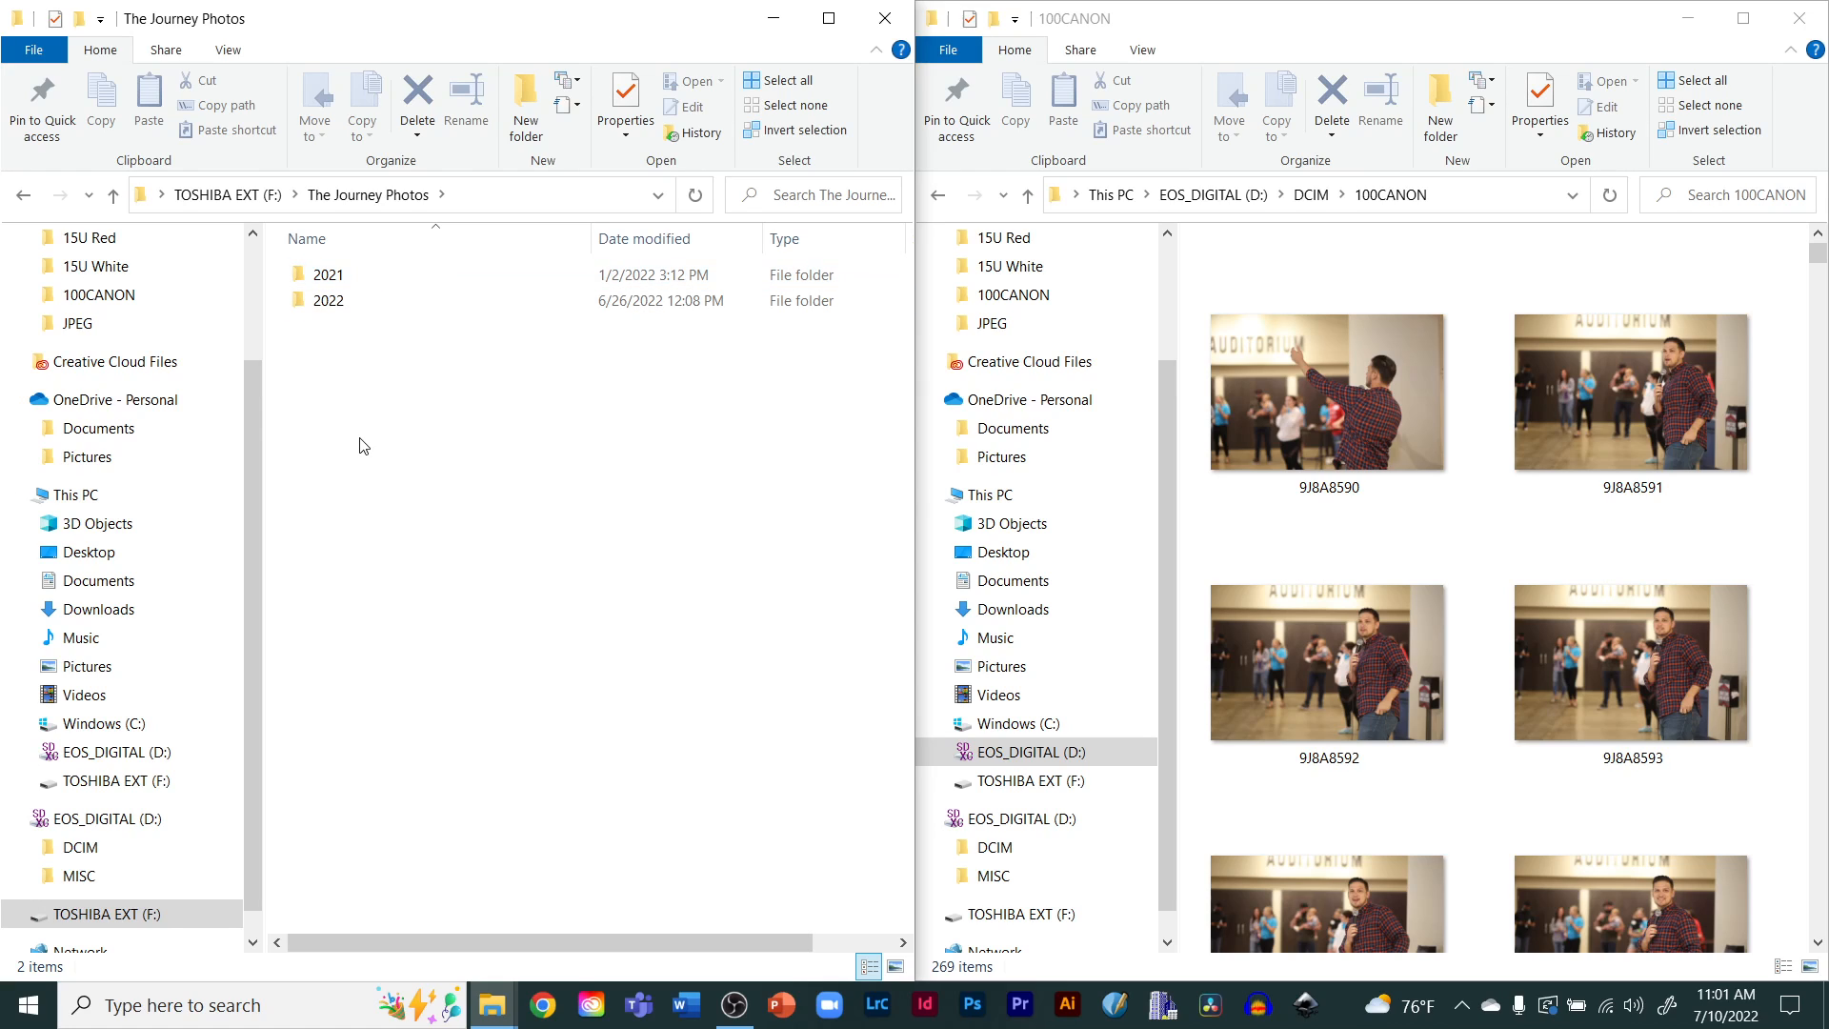
{"action": "double_click", "coordinate": [336, 281]}
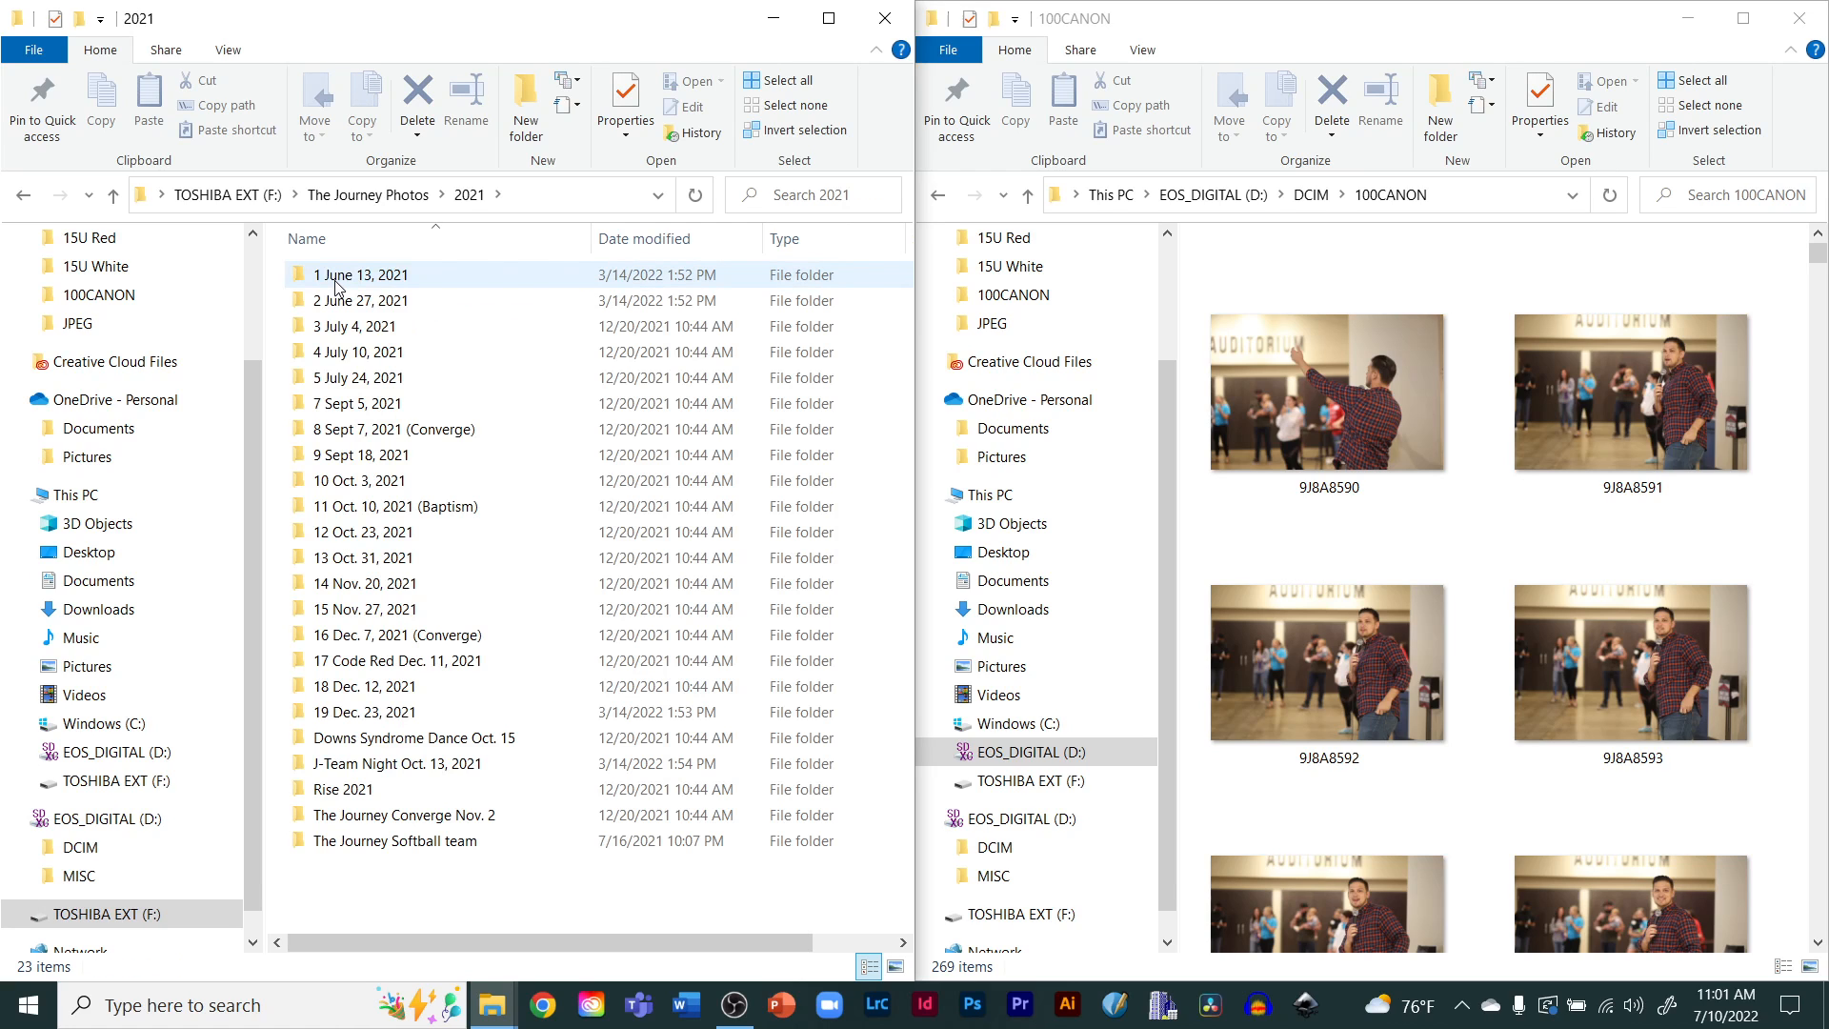
{"action": "left_click", "coordinate": [357, 198]}
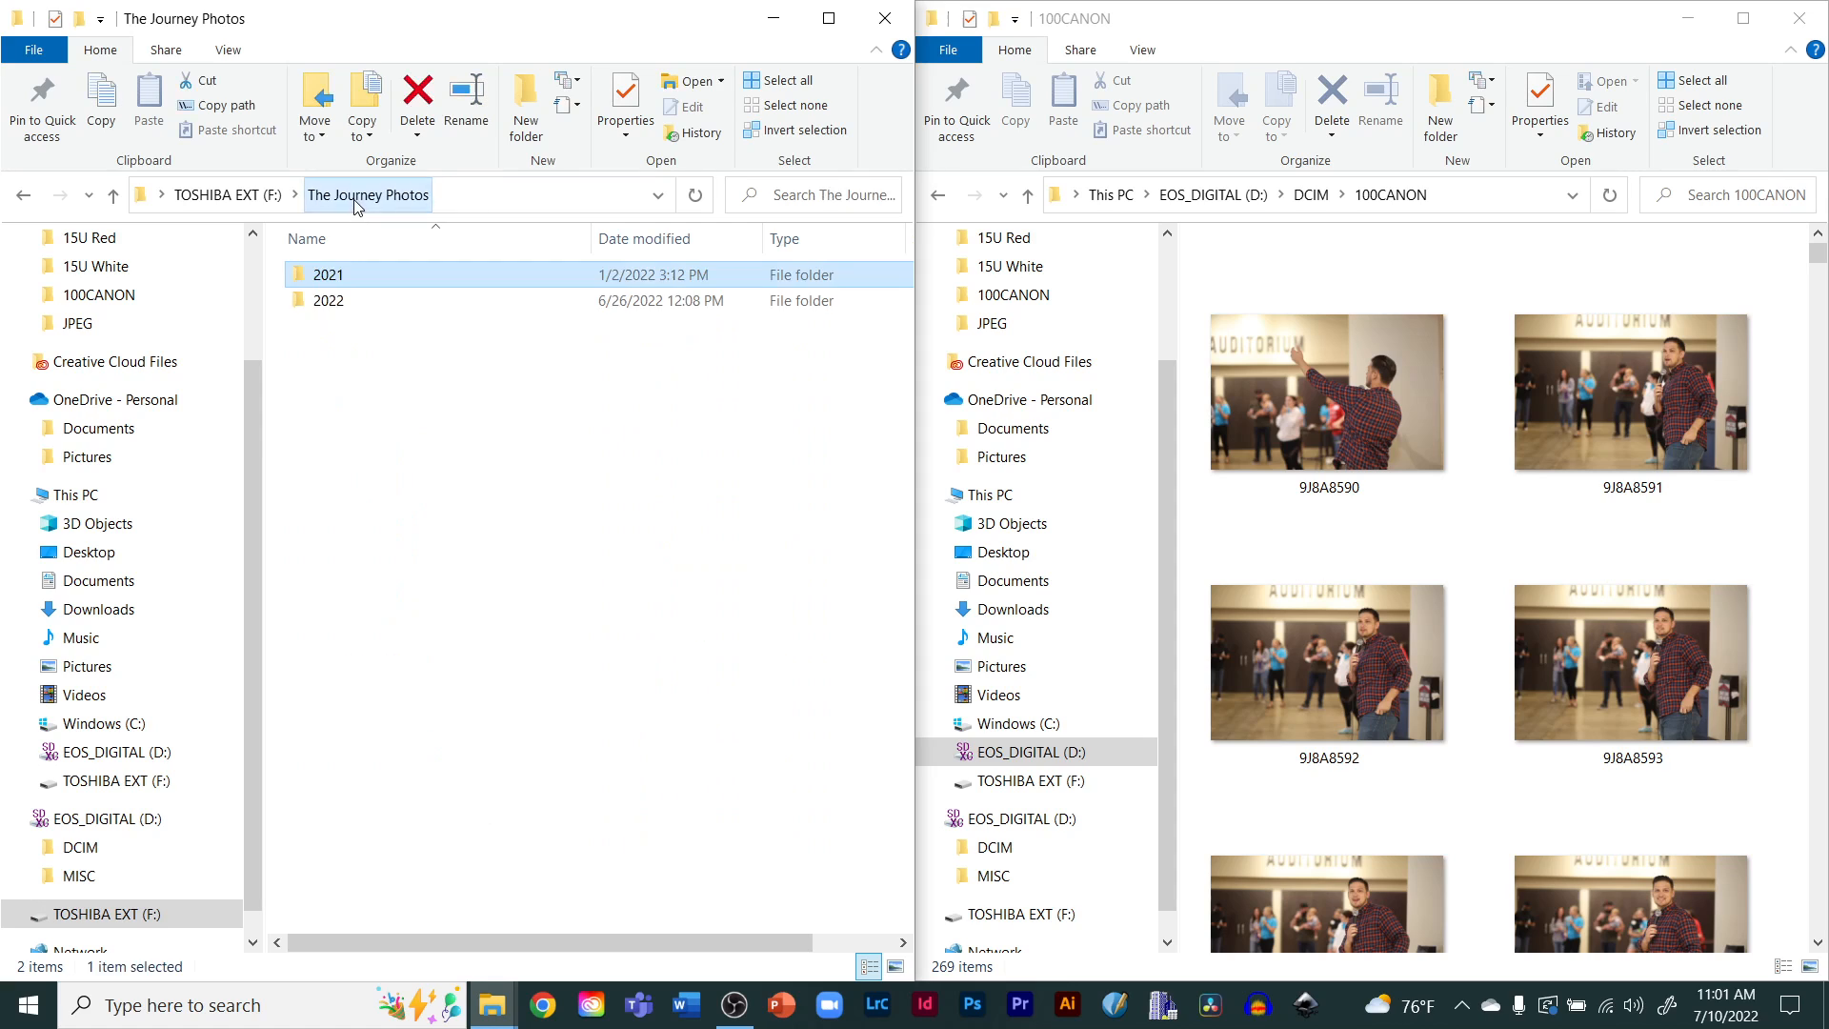
{"action": "double_click", "coordinate": [339, 303]}
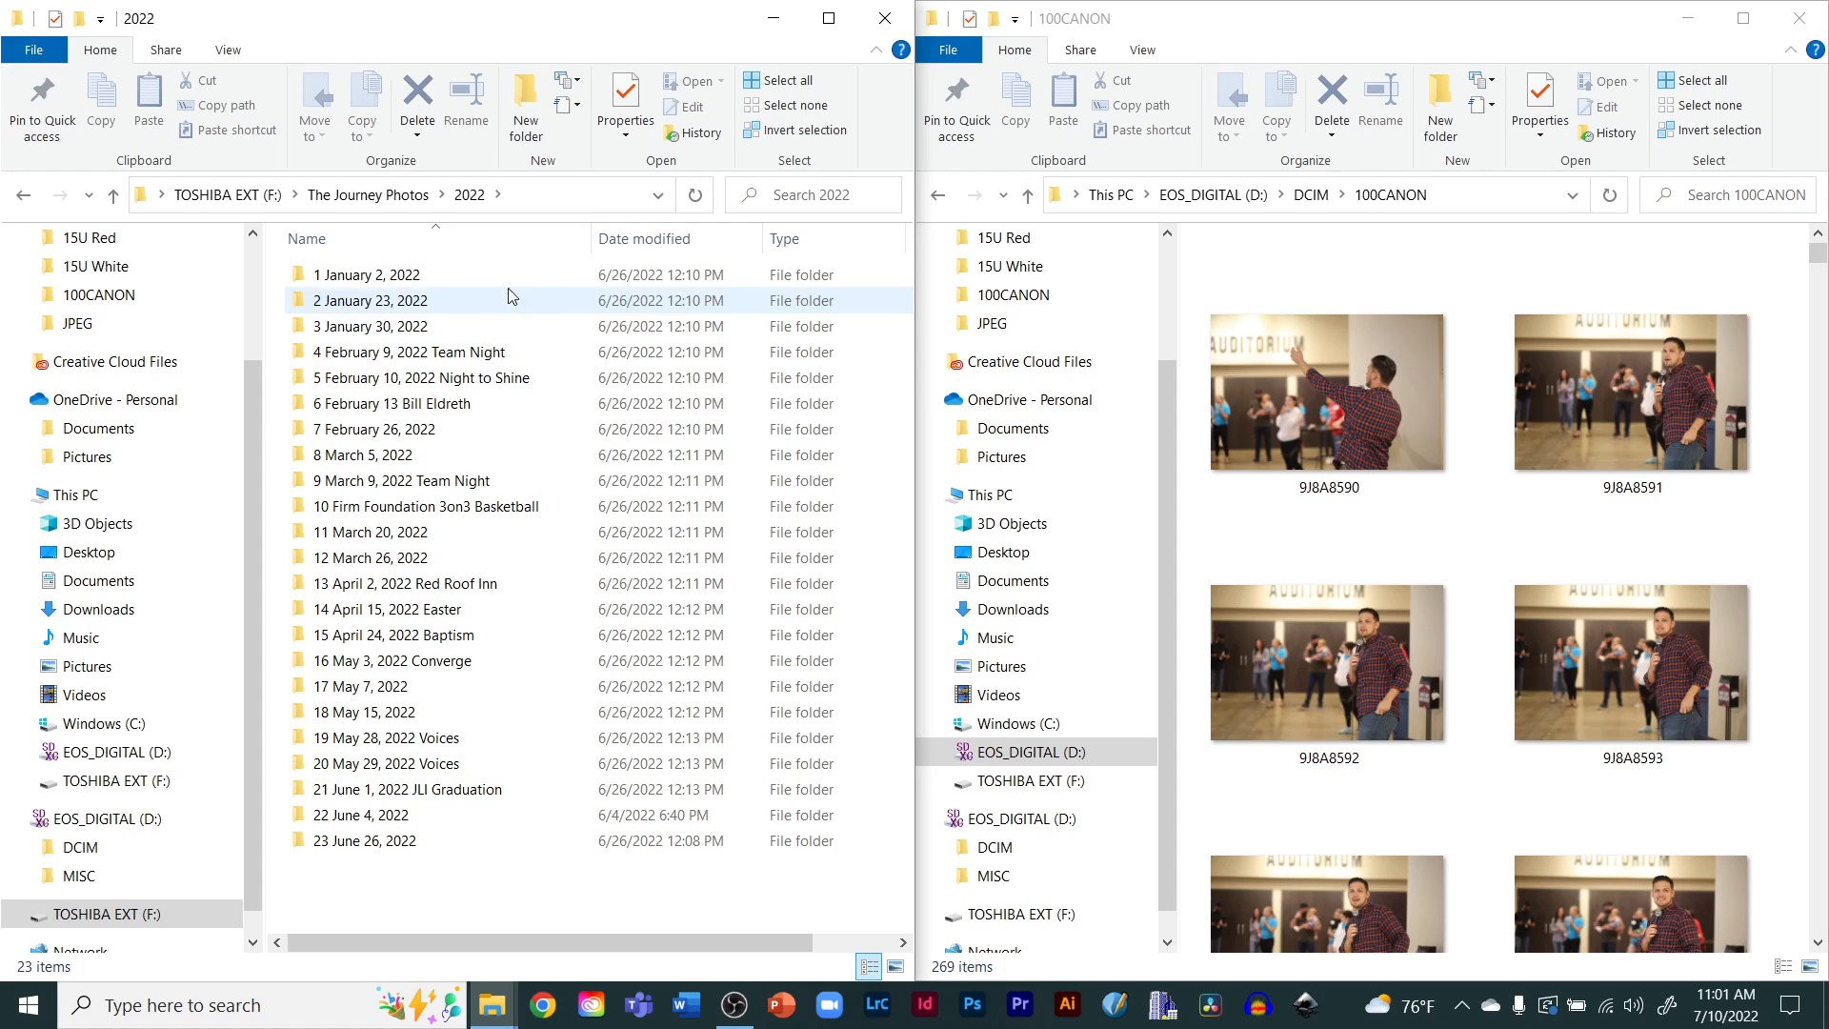
Create a new folder named "24 July 10, 2022" in the 2022 folder
{"action": "left_click", "coordinate": [530, 110]}
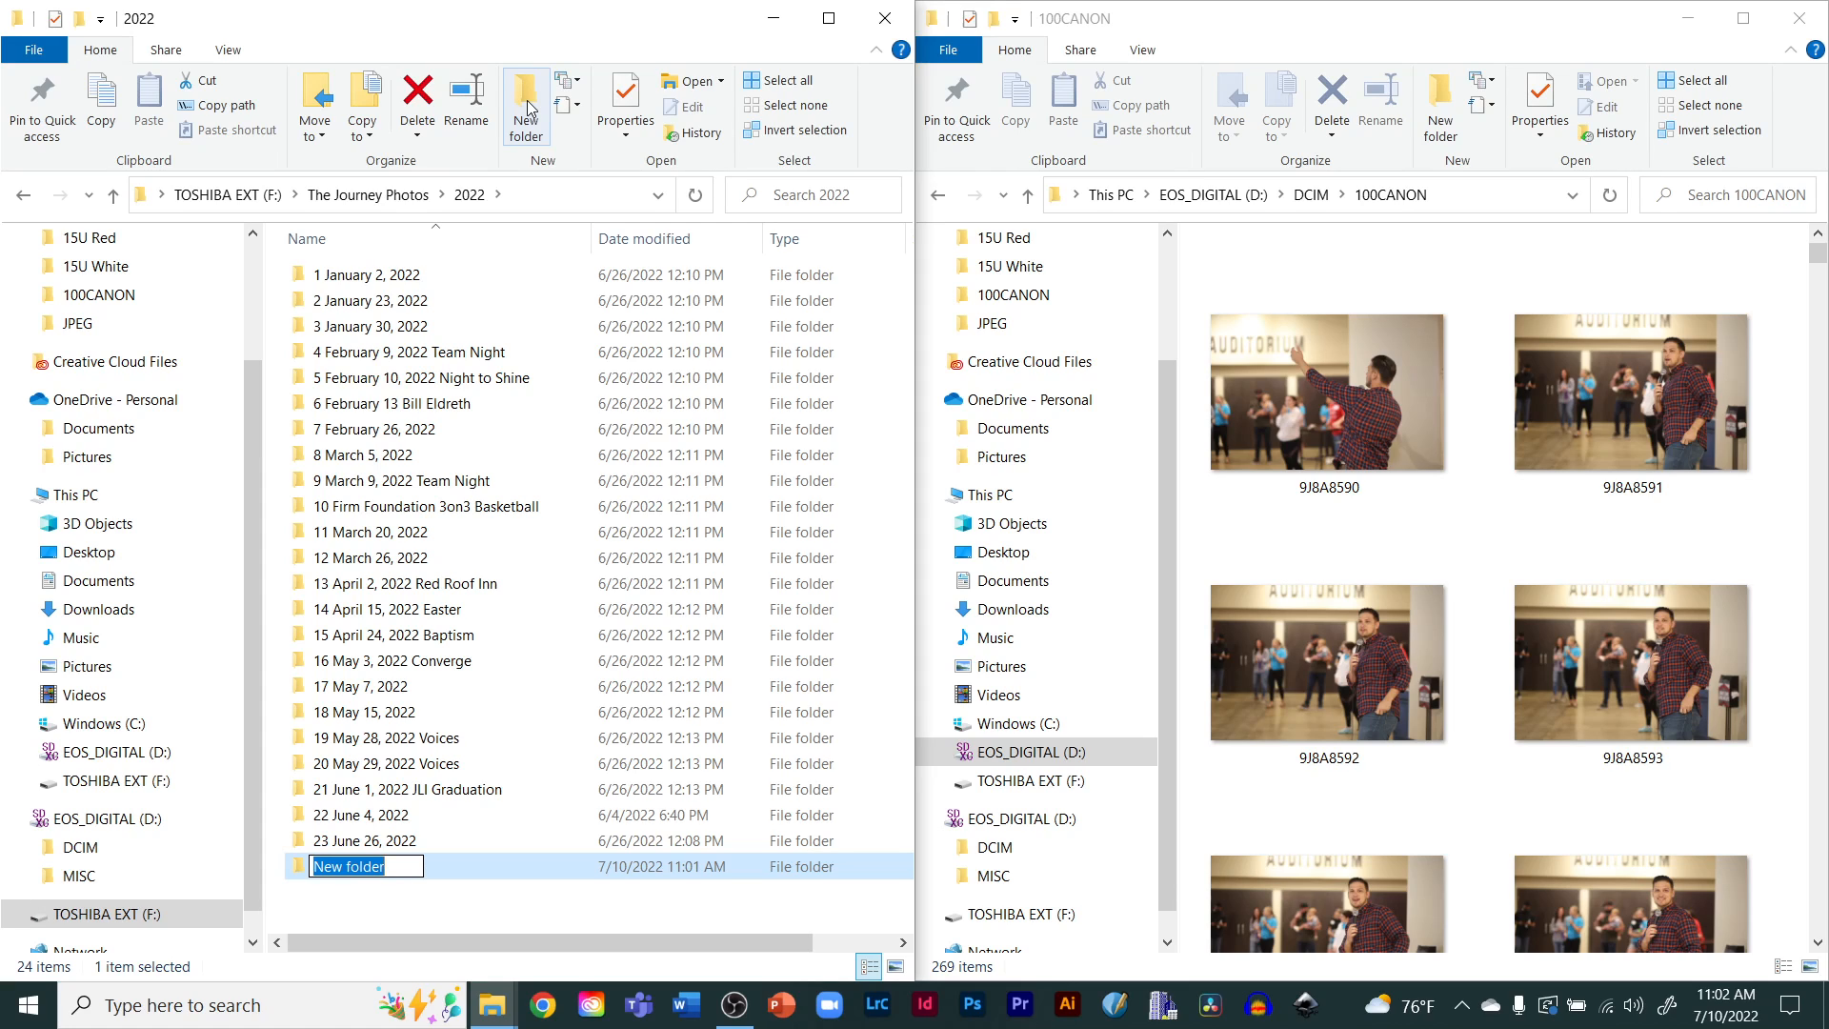
{"action": "type", "text": "24"}
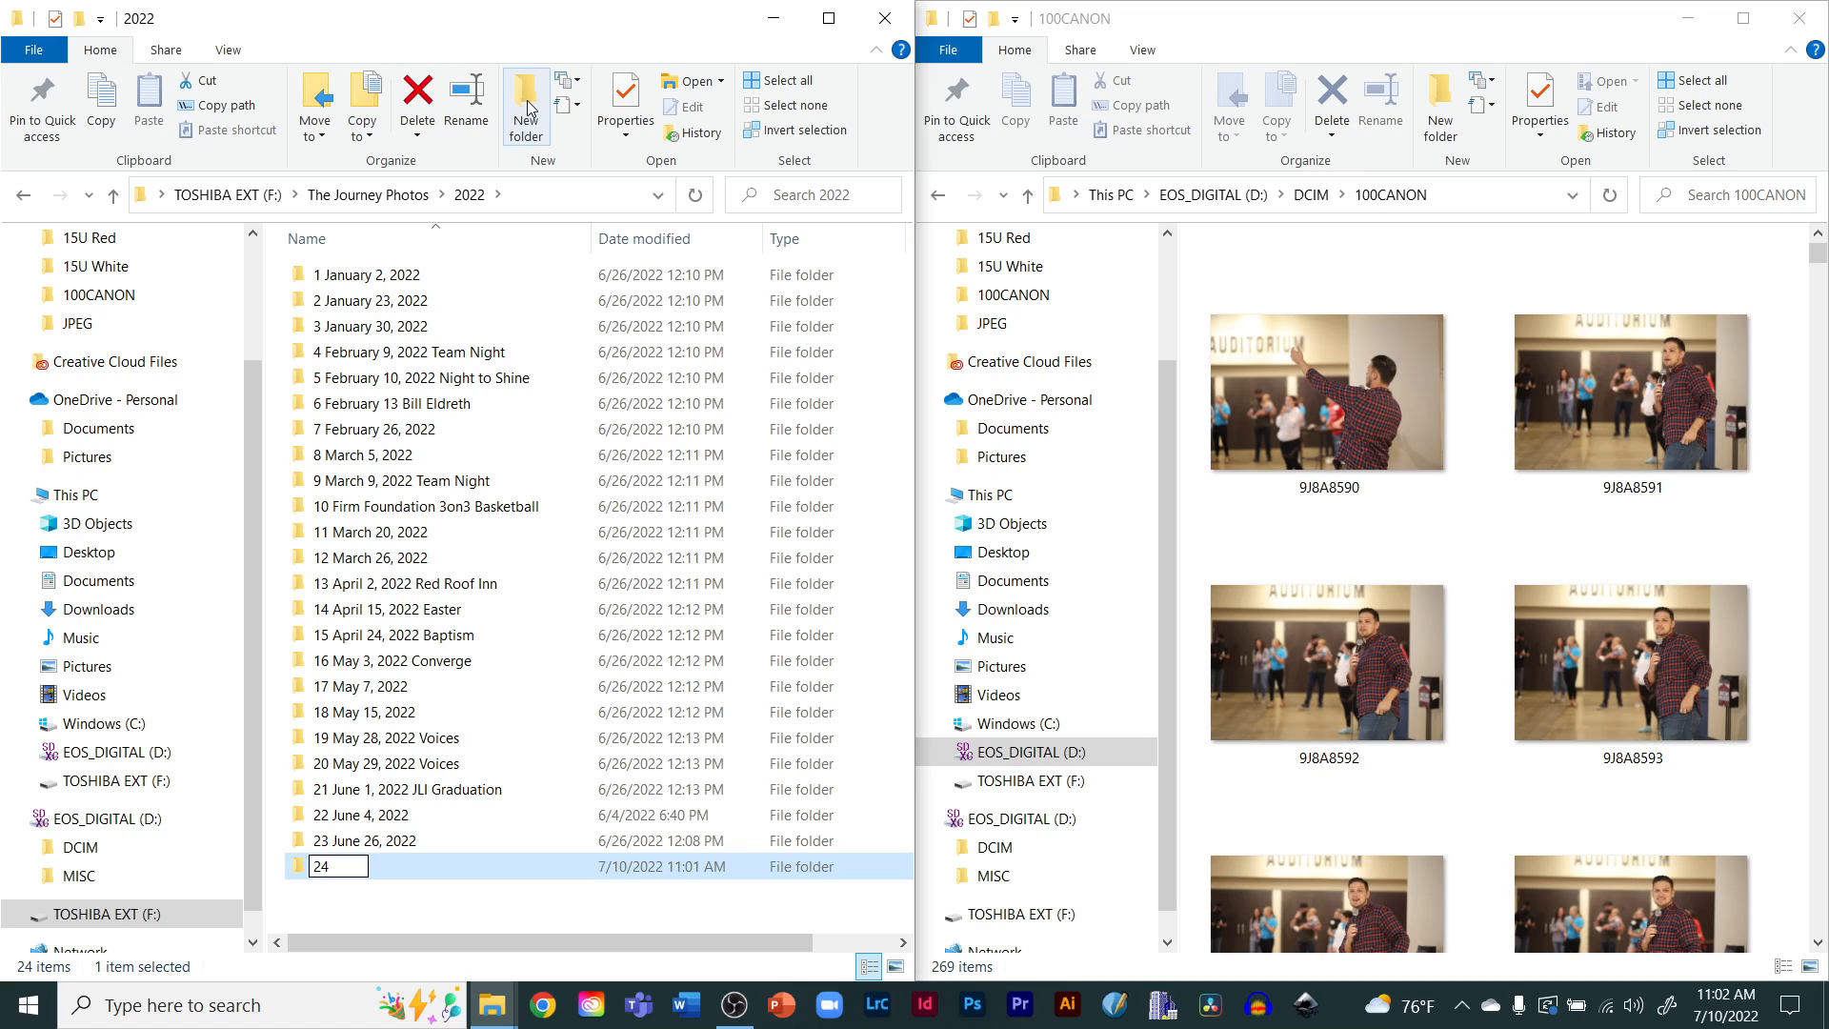
{"action": "type", "text": " July 10, 2022"}
{"action": "key", "text": "Return"}
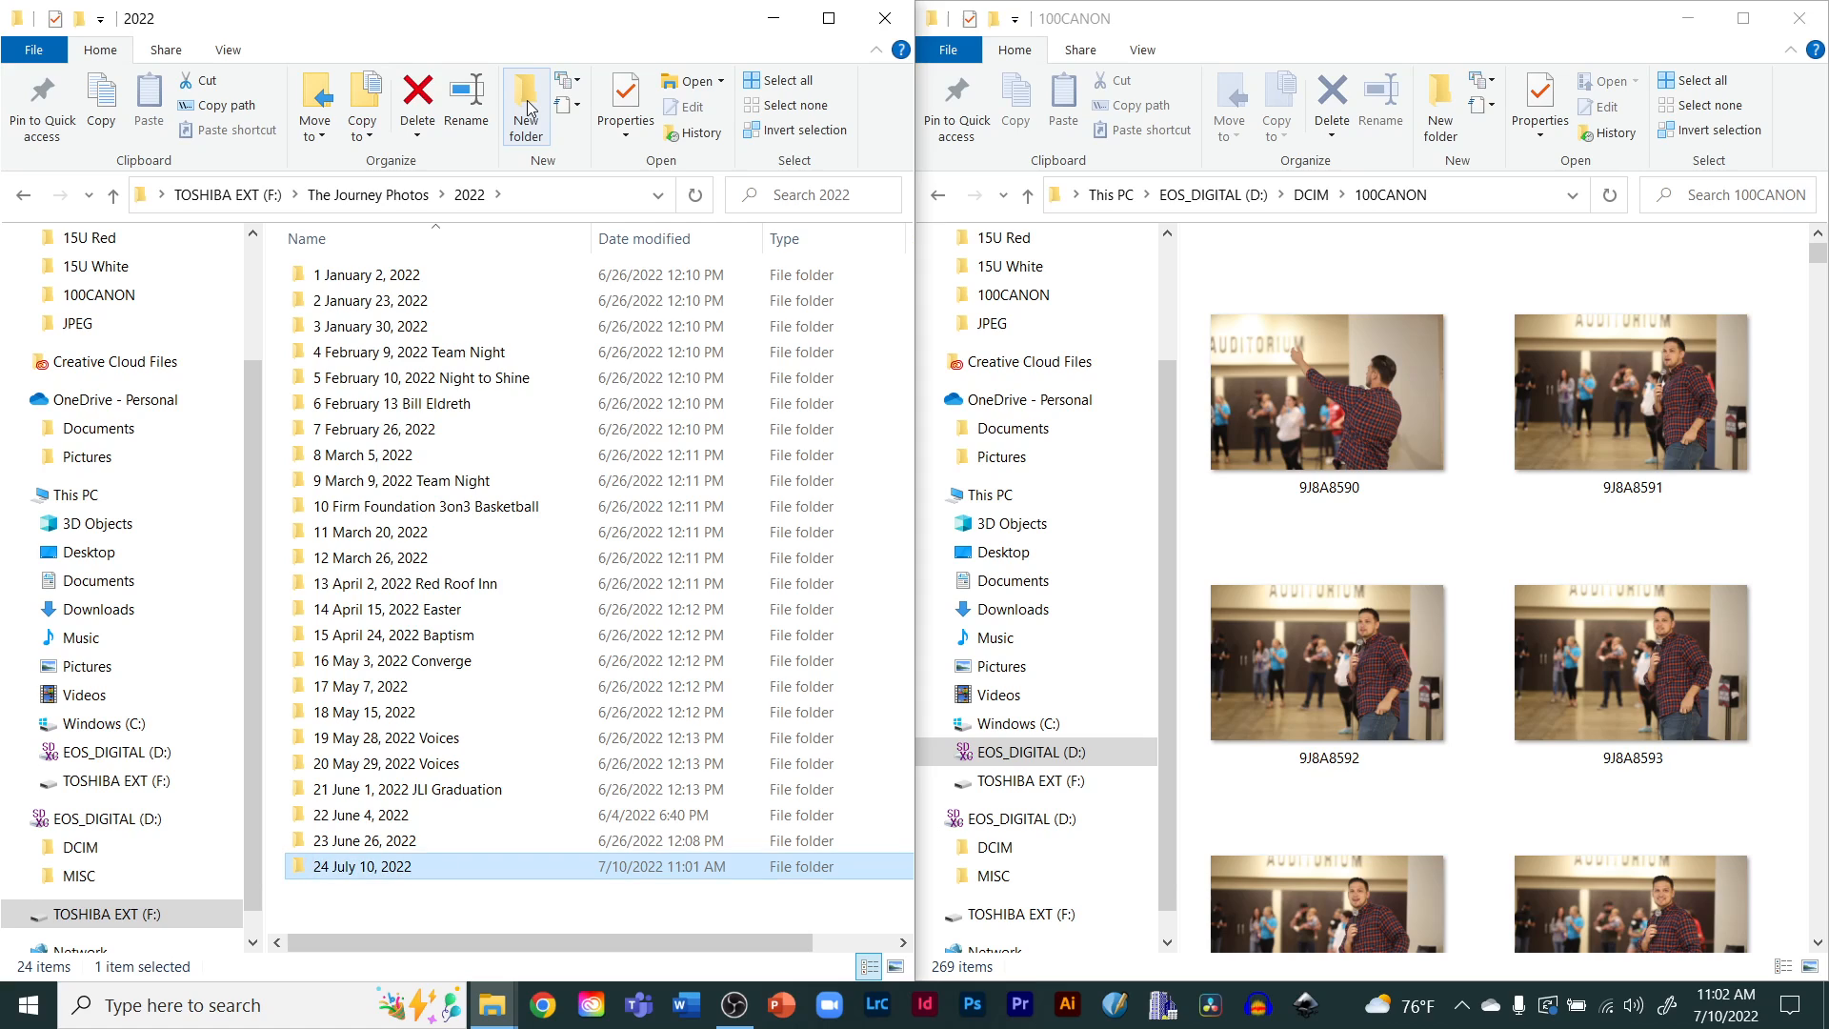
Inside "24 July 10, 2022", create two subfolders named RAW and "to share", then open RAW
{"action": "double_click", "coordinate": [345, 866]}
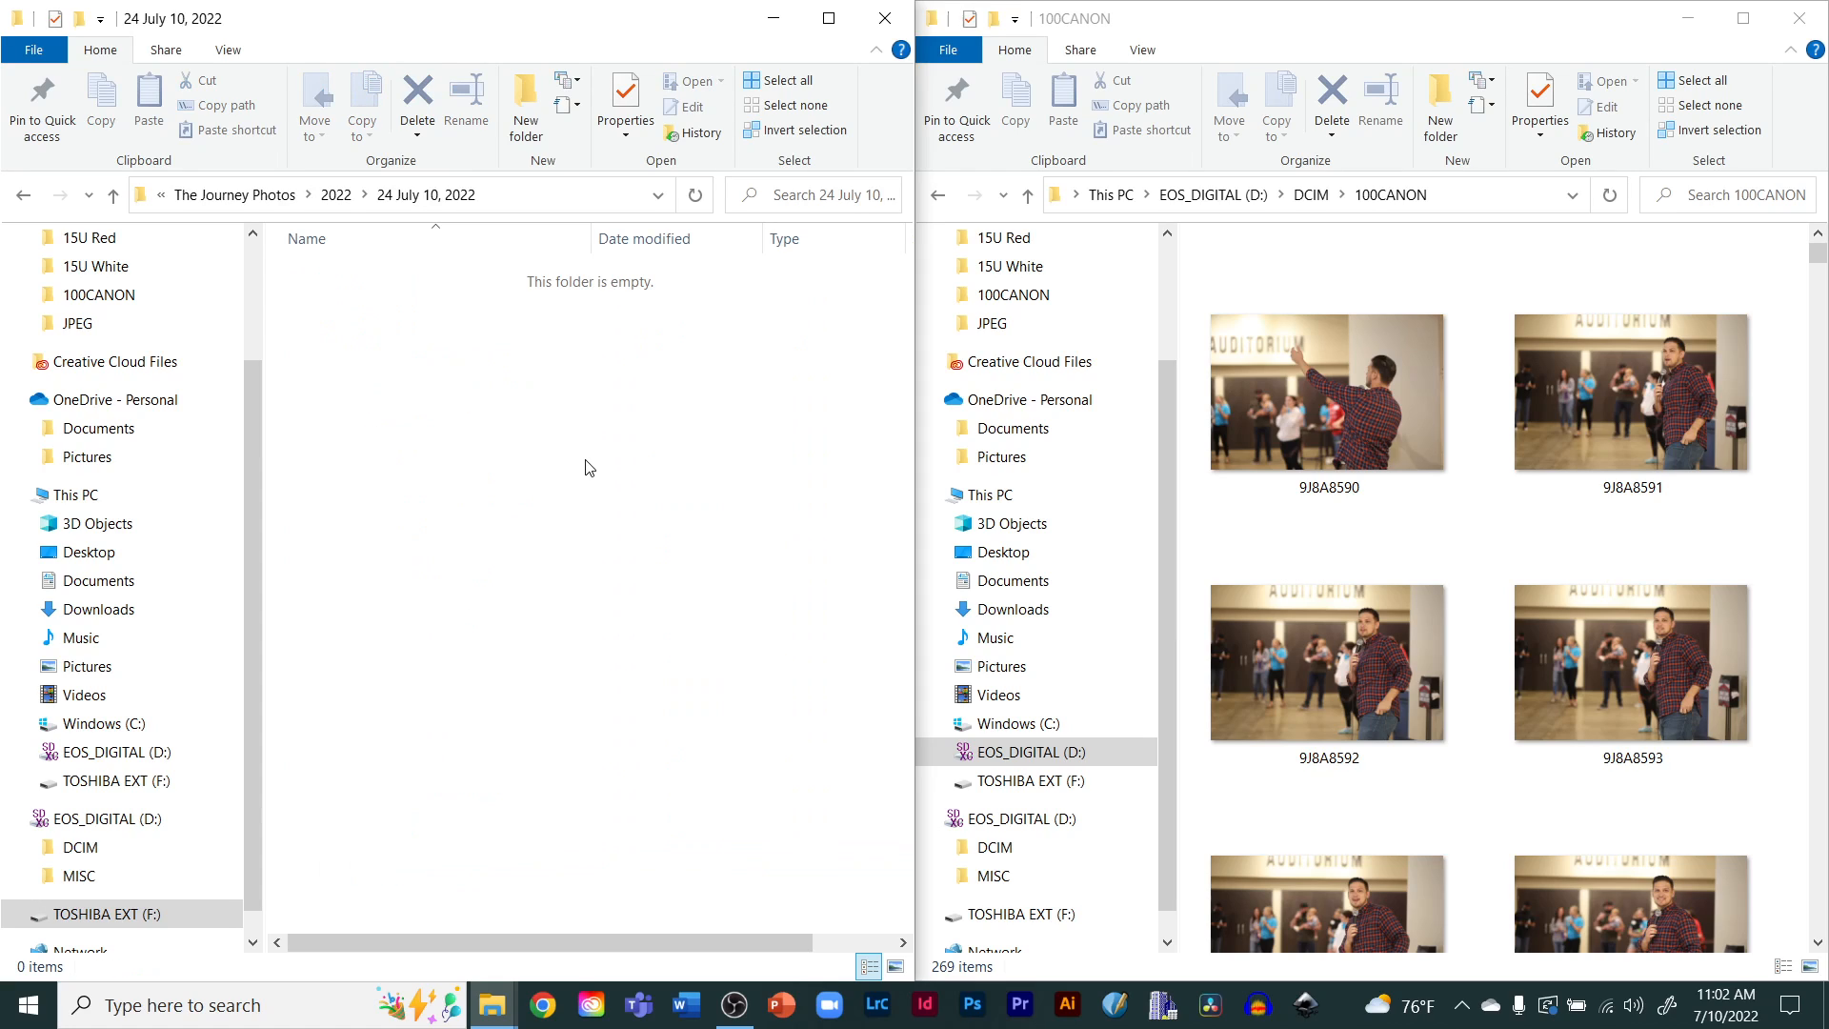
{"action": "left_click", "coordinate": [523, 112]}
{"action": "left_click", "coordinate": [523, 111]}
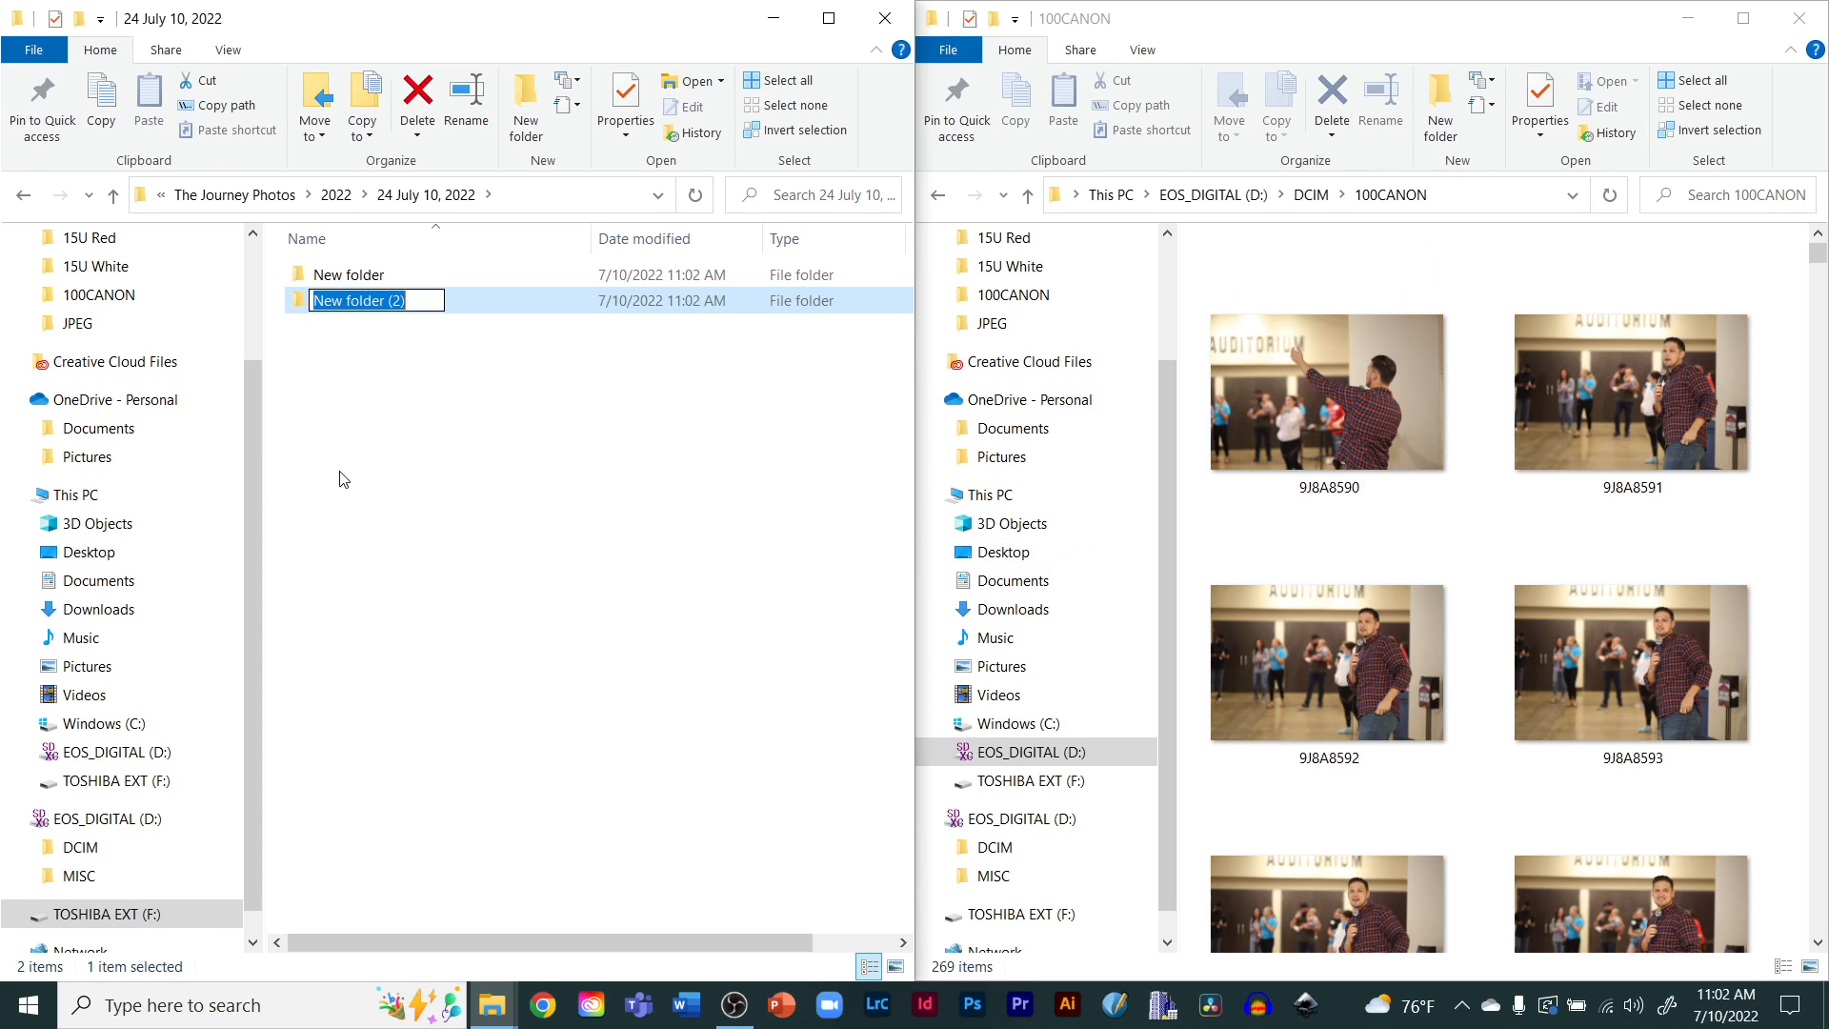
{"action": "type", "text": "RAW"}
{"action": "key", "text": "Return"}
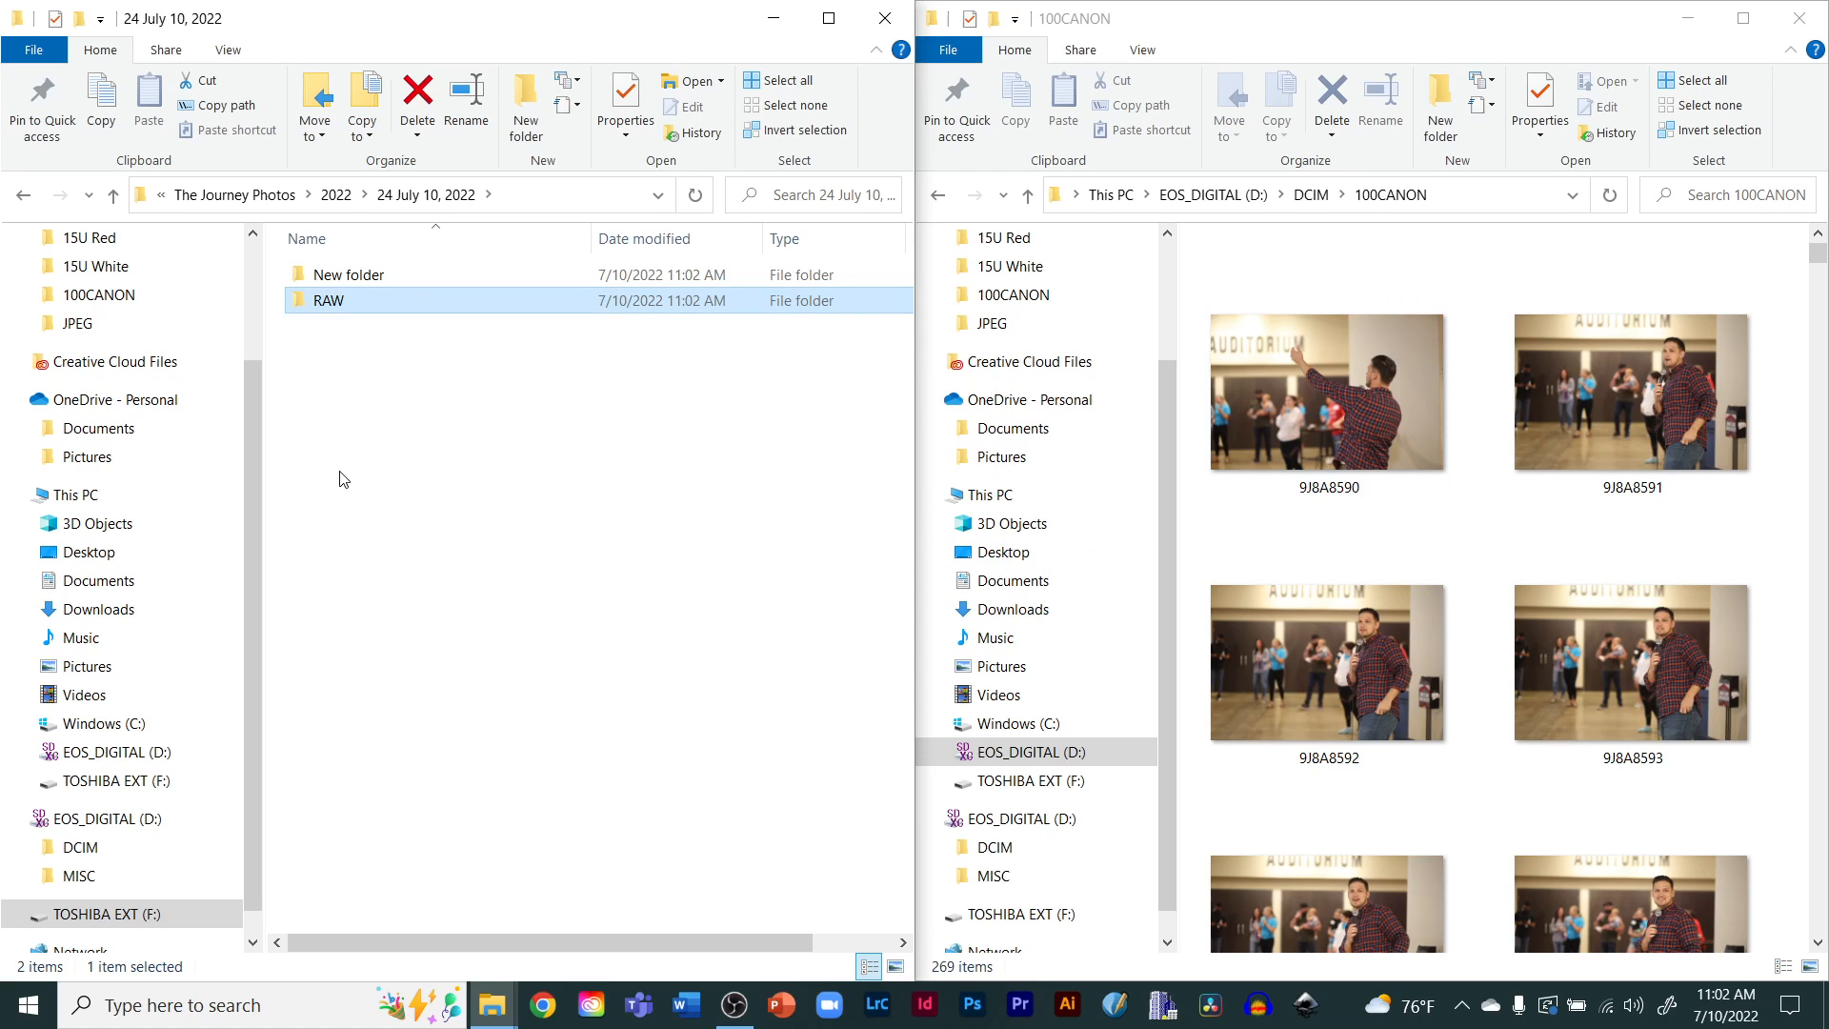
{"action": "left_click", "coordinate": [338, 279]}
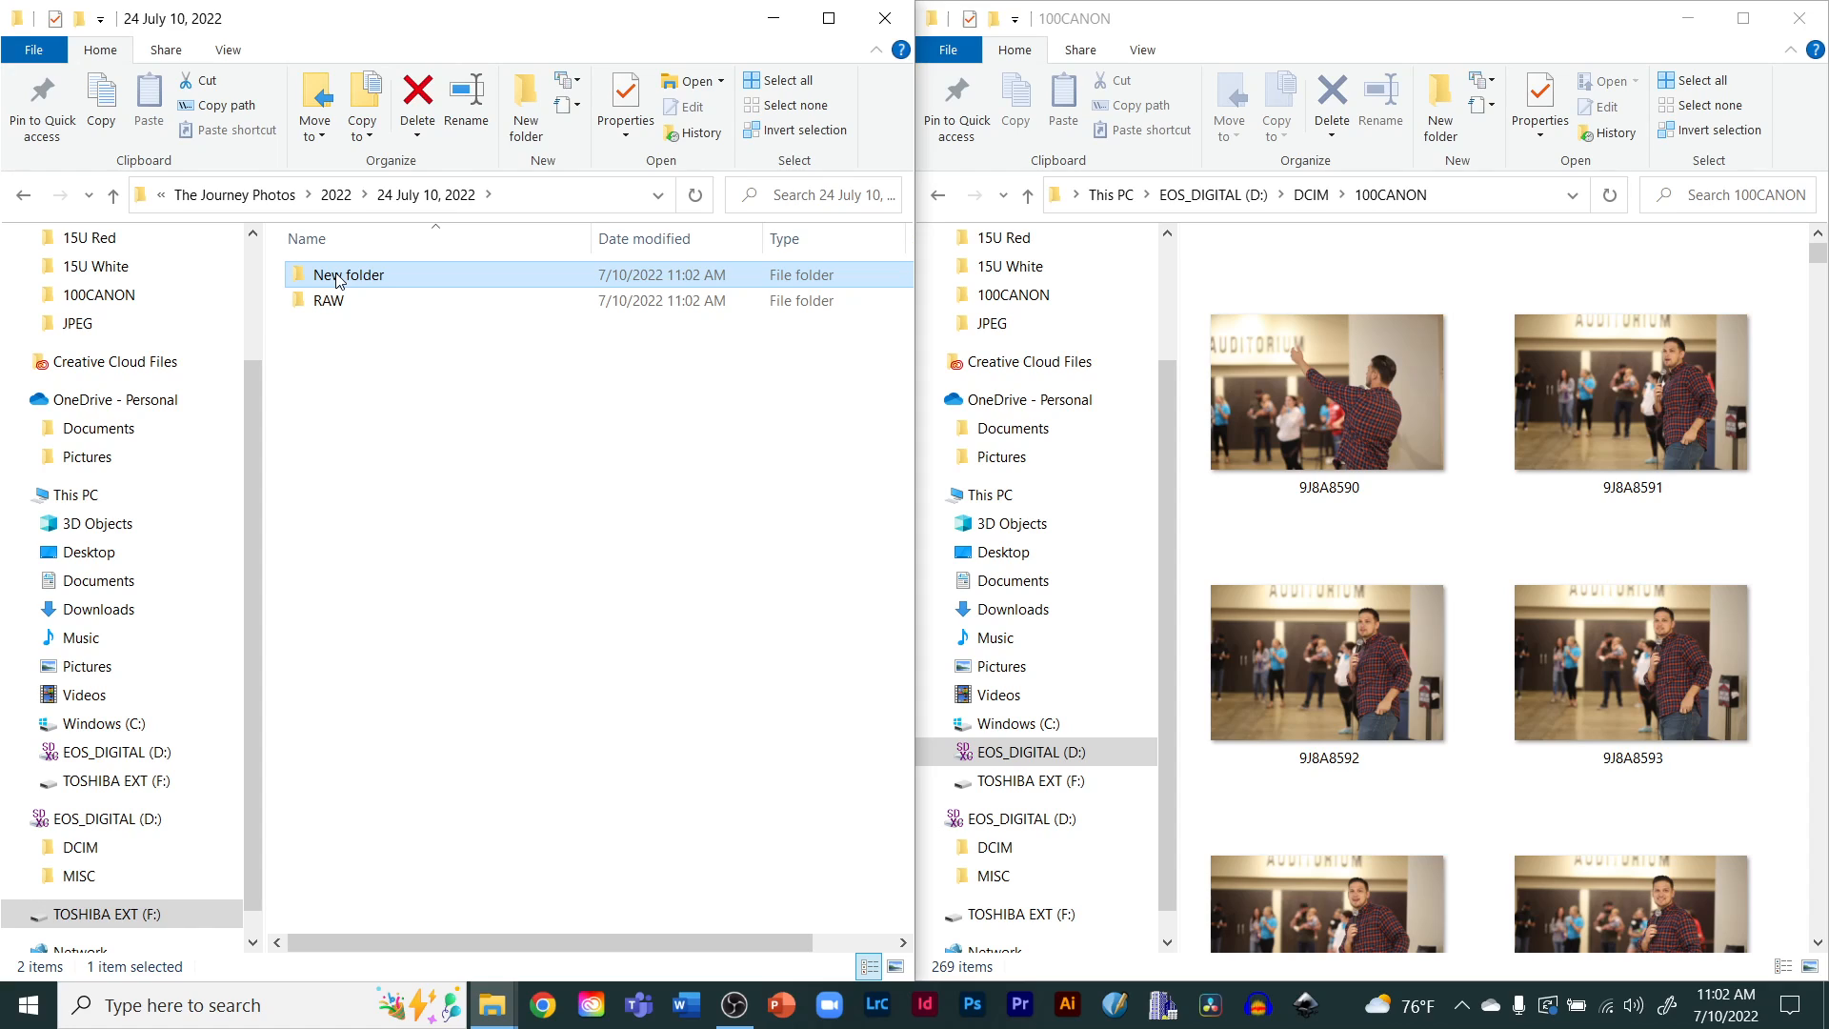
{"action": "left_click", "coordinate": [337, 276]}
{"action": "type", "text": "to share"}
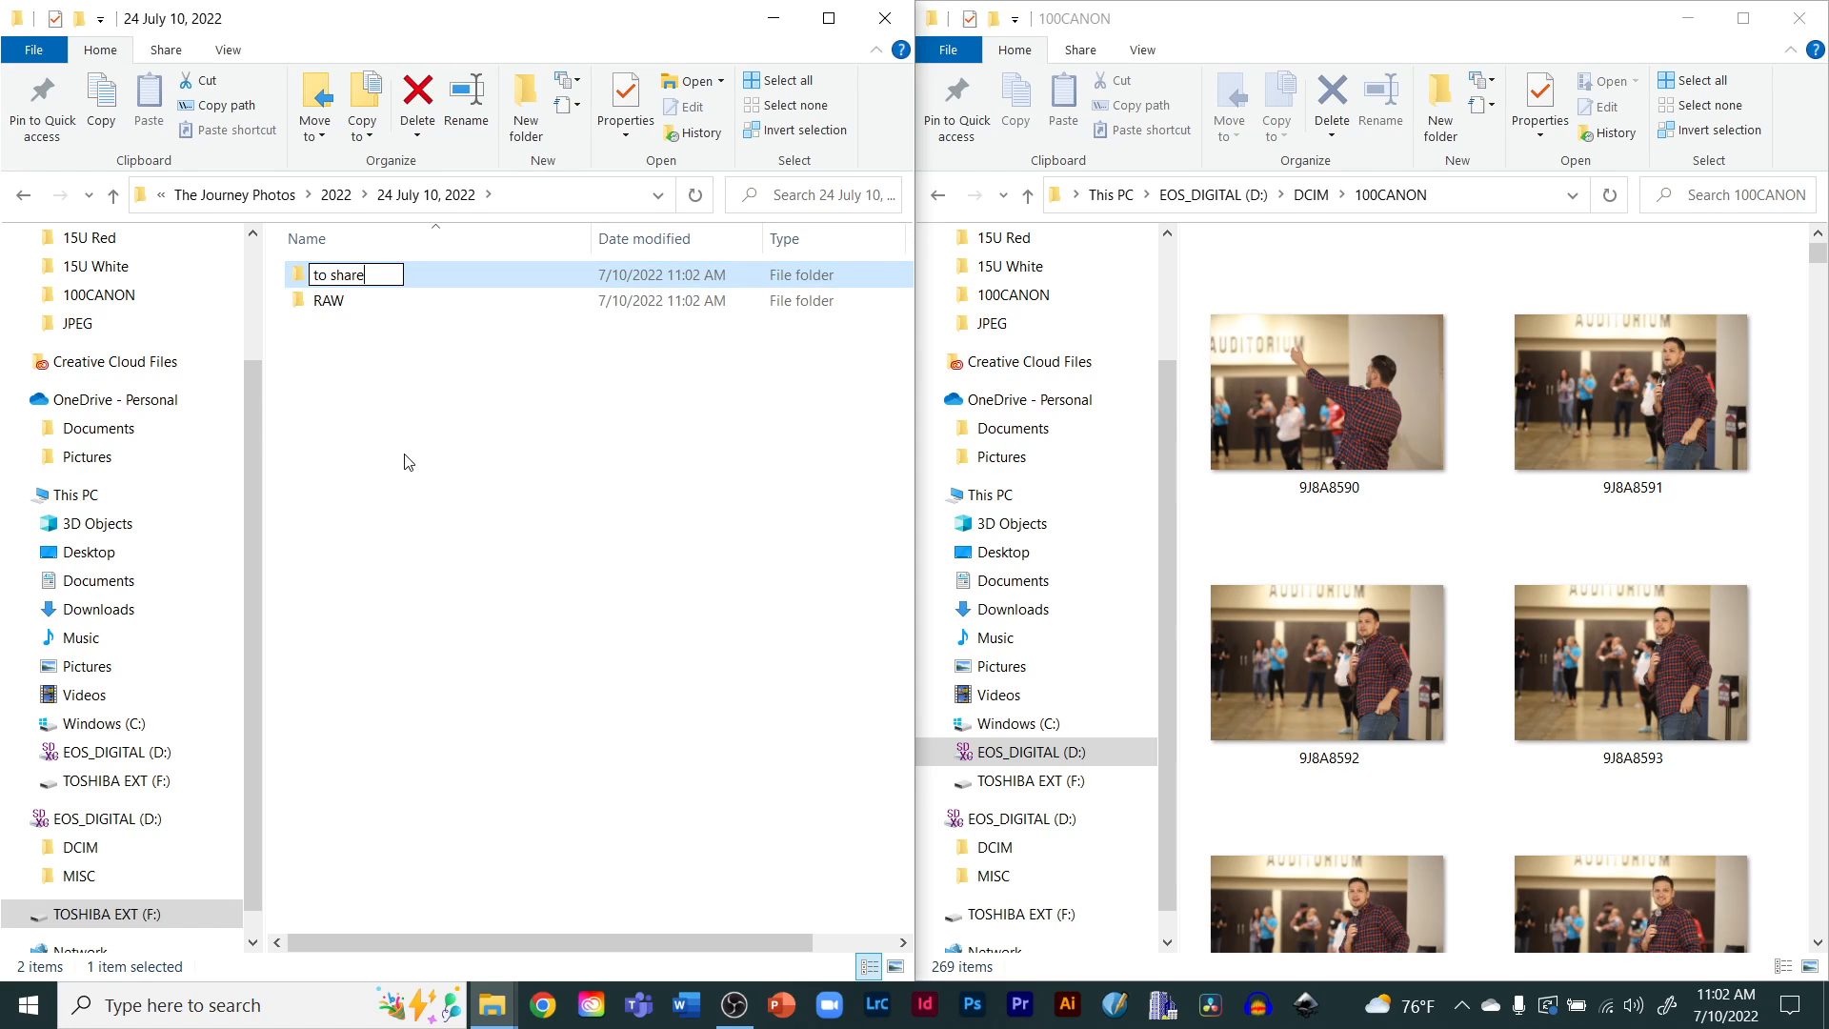
{"action": "left_click", "coordinate": [375, 512]}
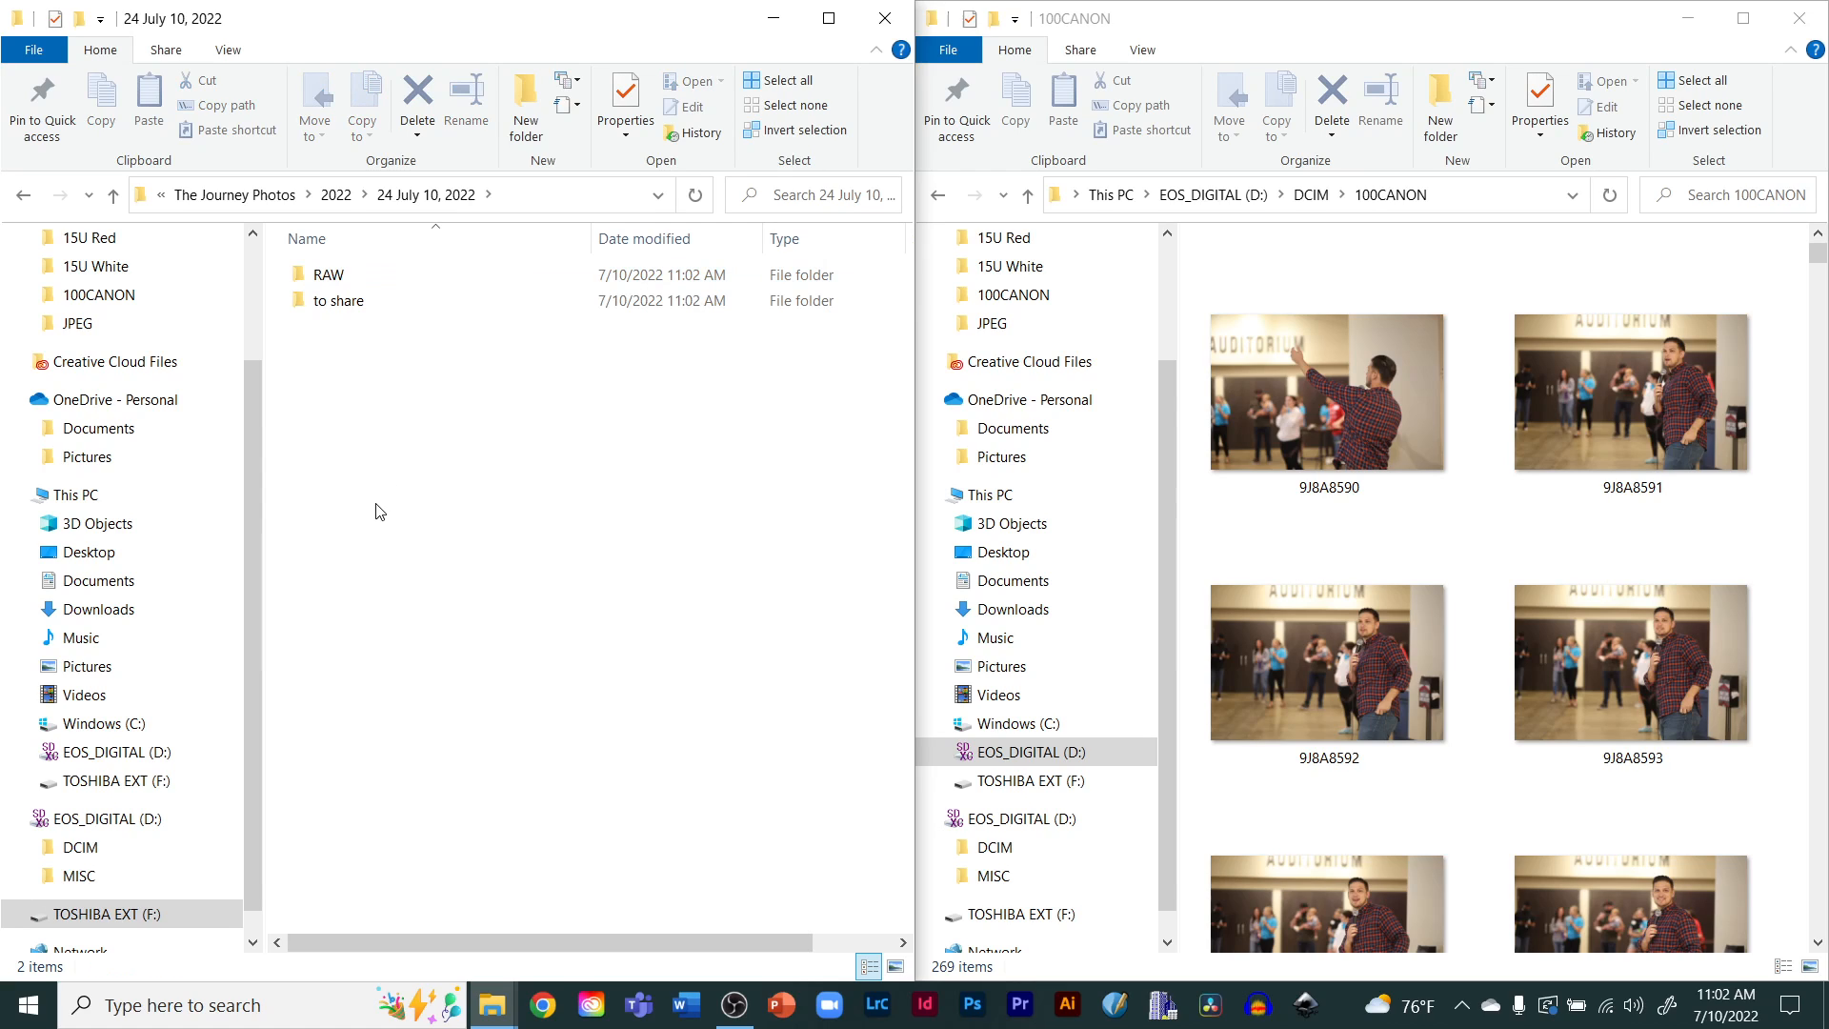
{"action": "double_click", "coordinate": [329, 278]}
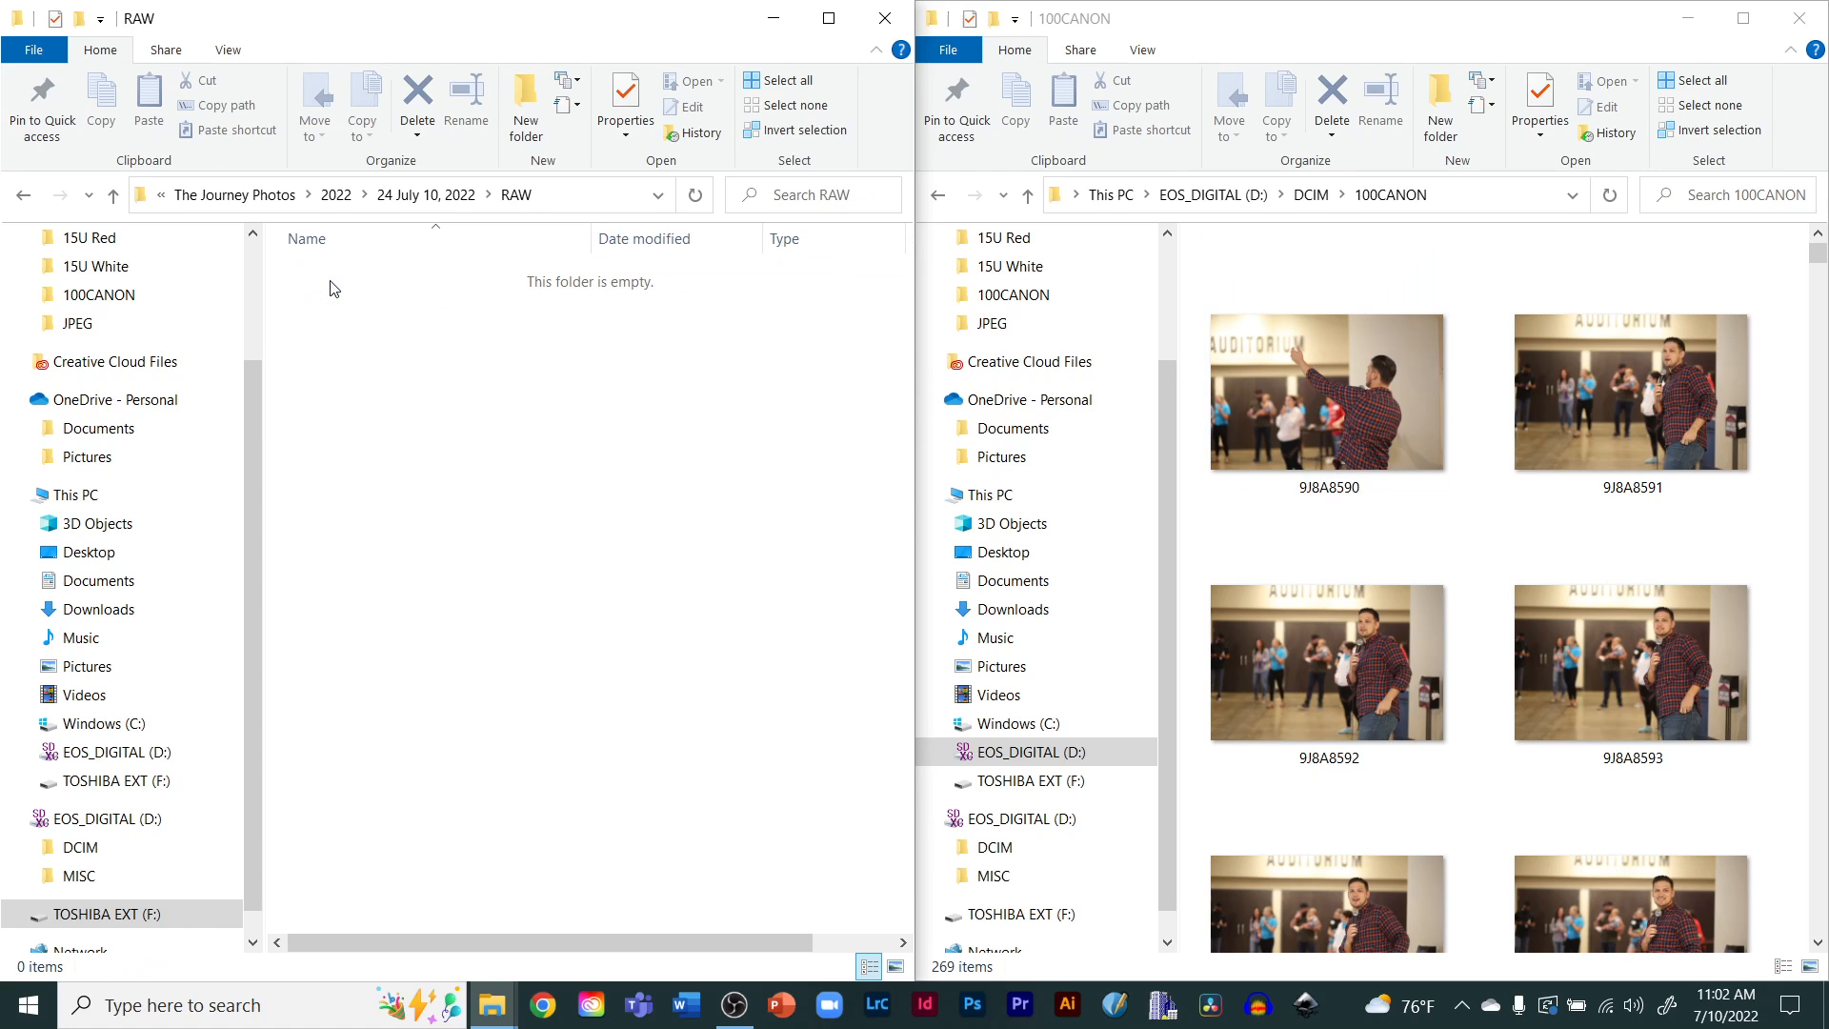
{"action": "left_click", "coordinate": [1336, 411]}
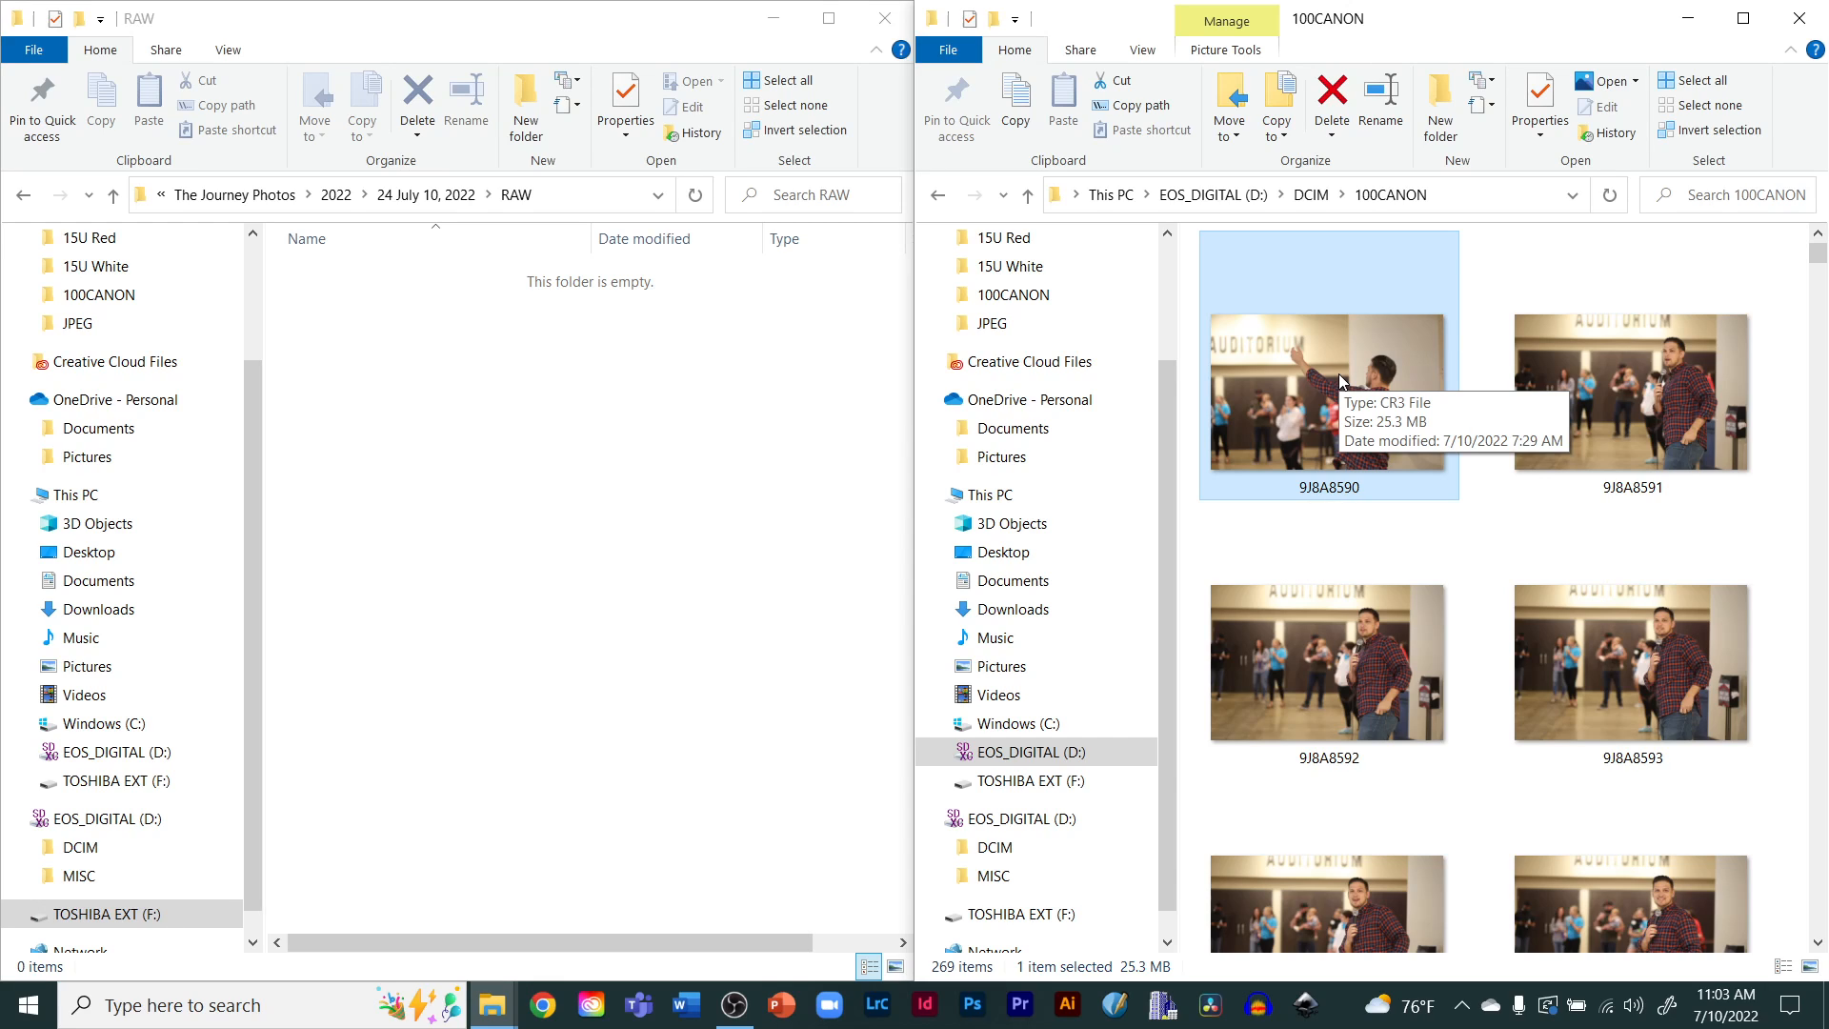
{"action": "key", "text": "ctrl+a"}
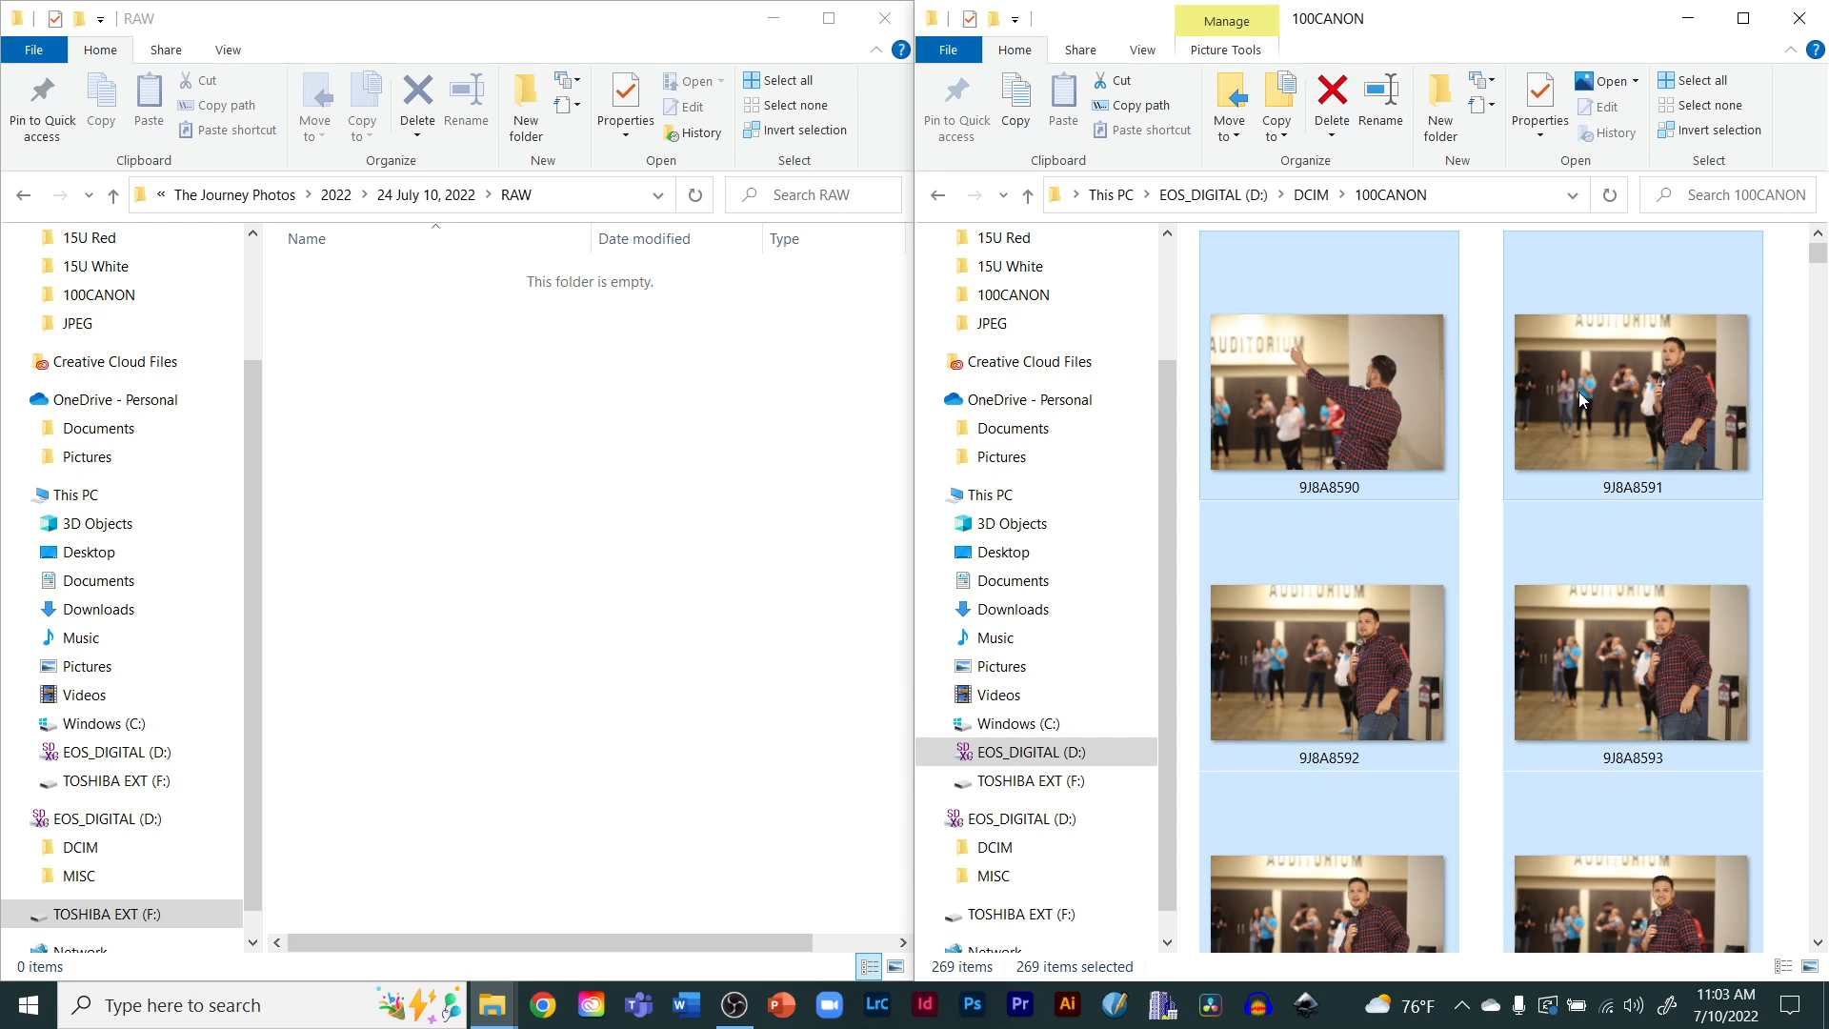
{"action": "scroll", "coordinate": [1544, 672], "scroll_direction": "down", "scroll_amount": 4}
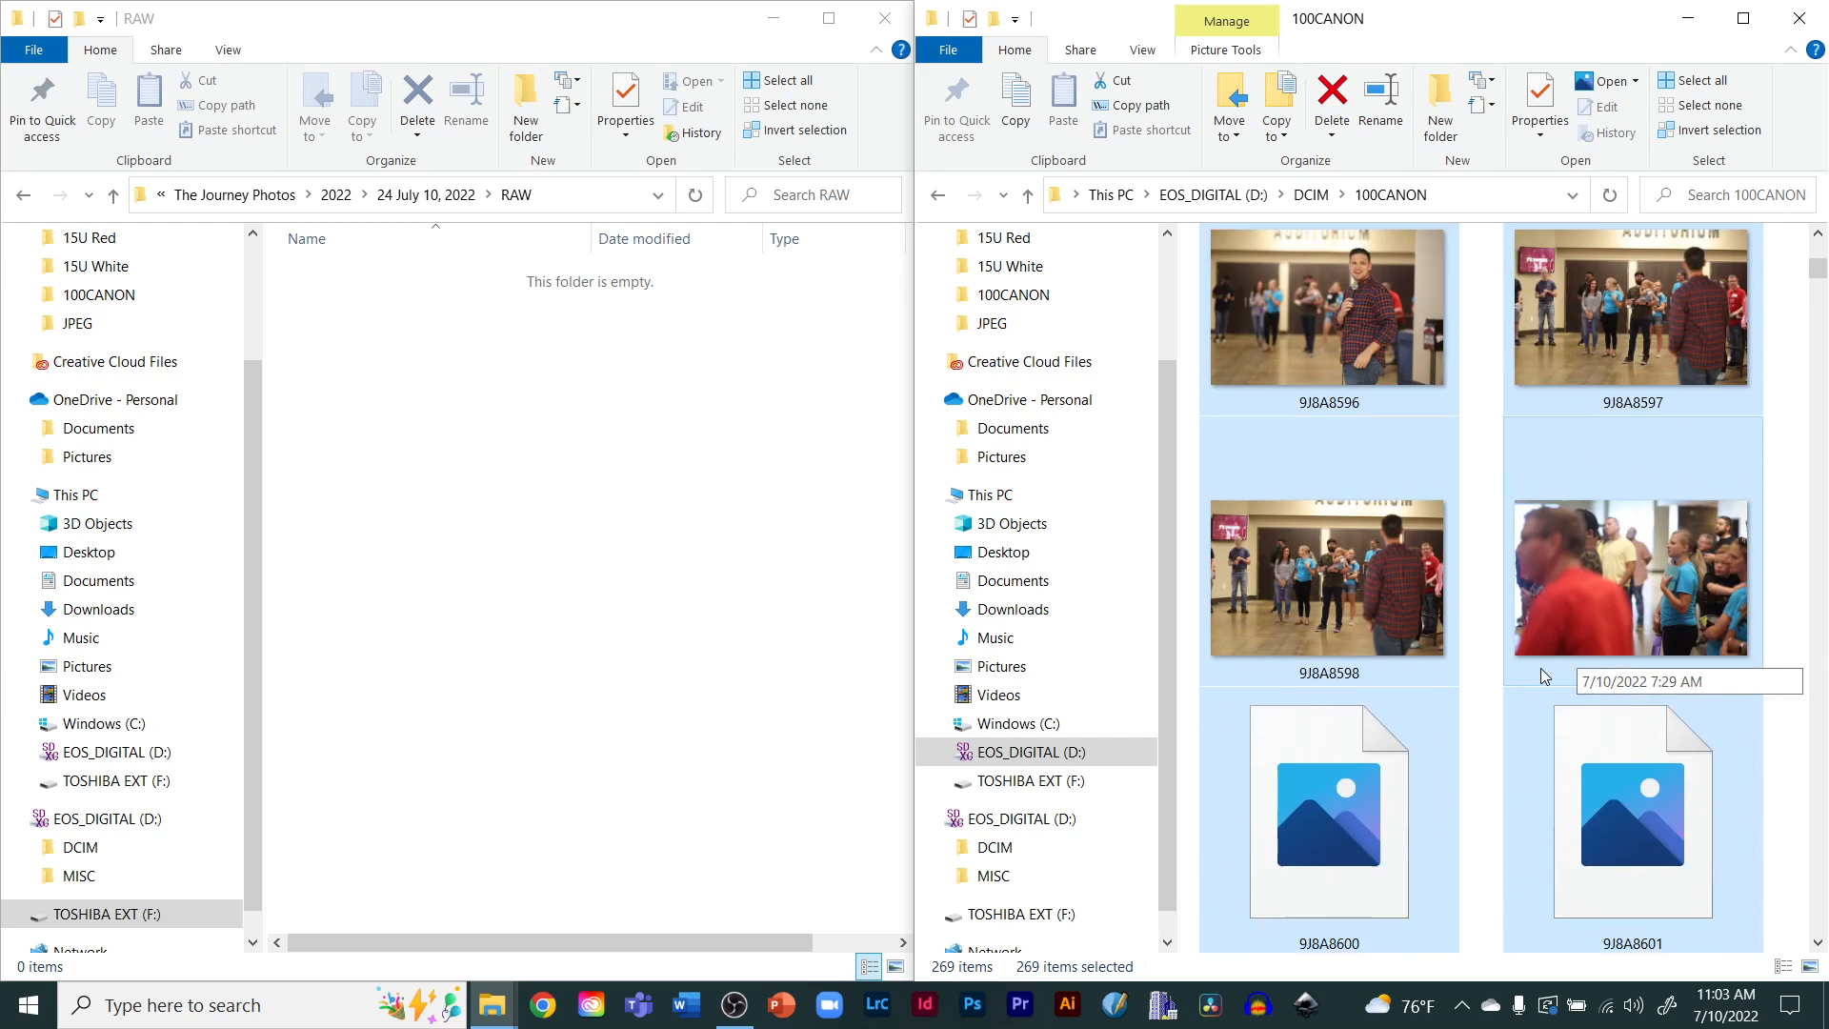
{"action": "scroll", "coordinate": [1541, 667], "scroll_direction": "up", "scroll_amount": 4}
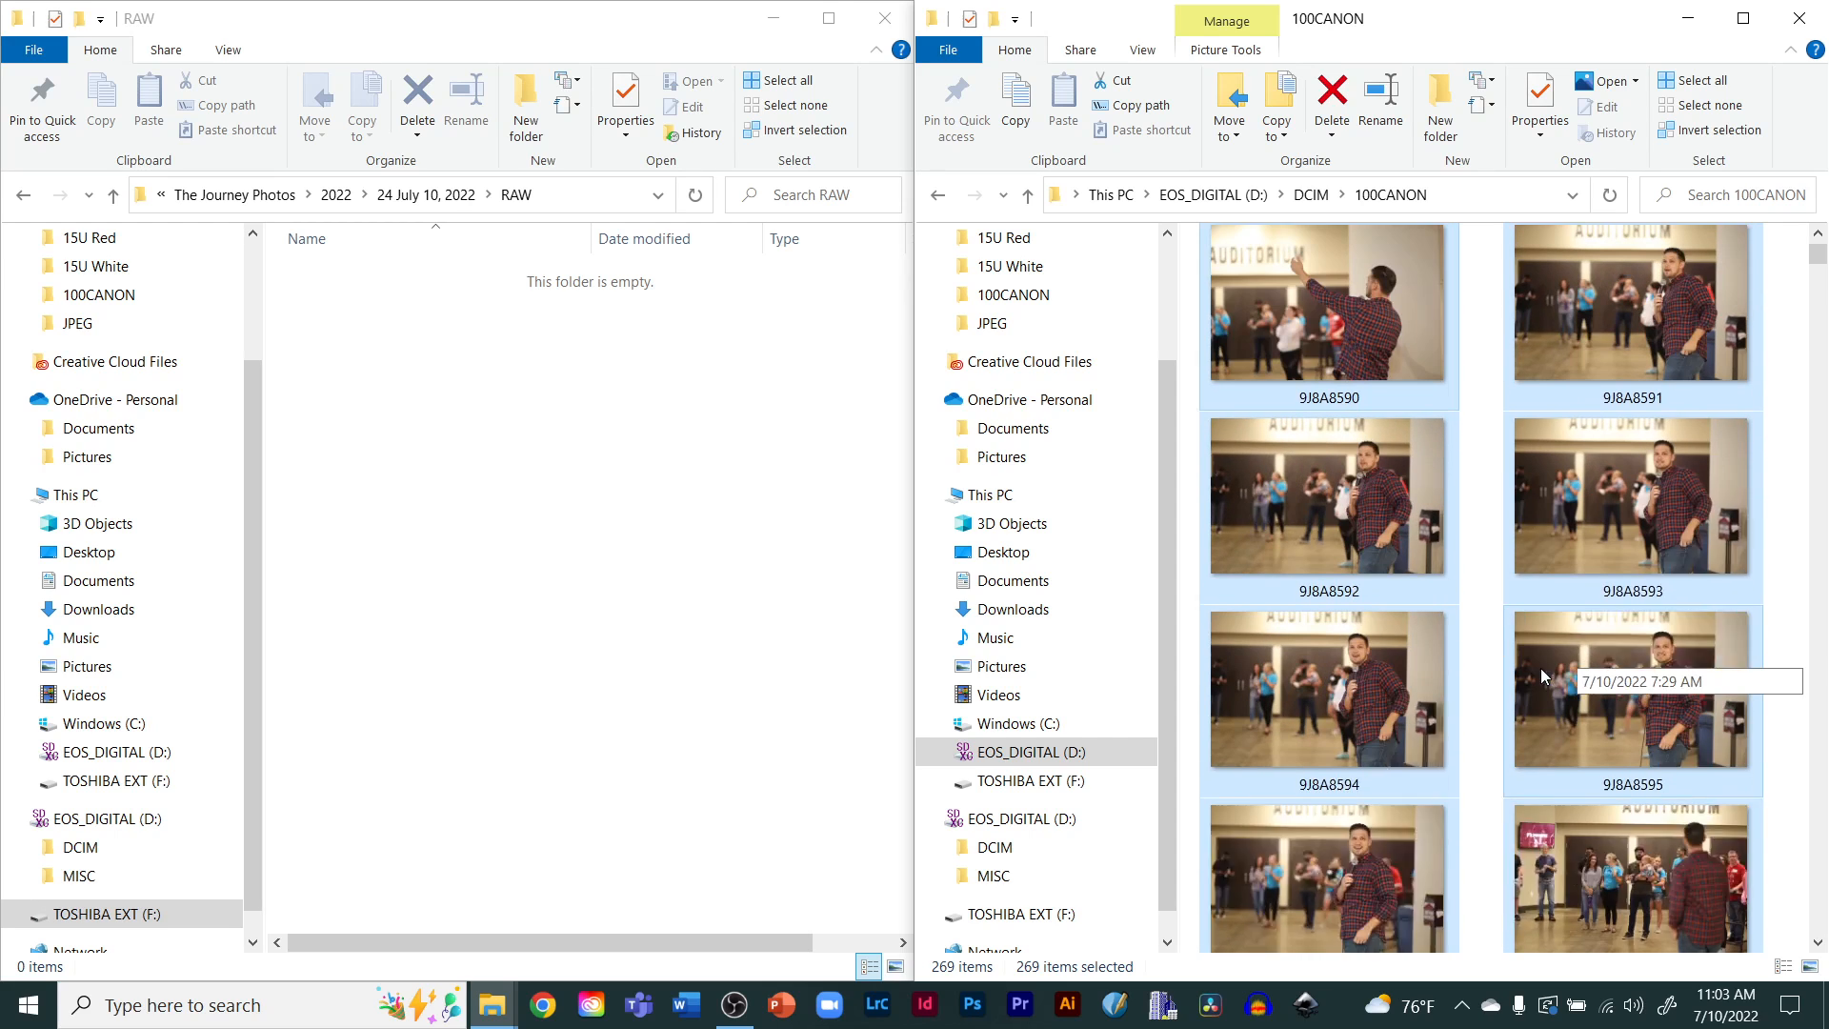
{"action": "left_click", "coordinate": [1791, 618]}
Select several separate photos on the card one by one, adding each to the selection
{"action": "left_click", "coordinate": [1316, 427]}
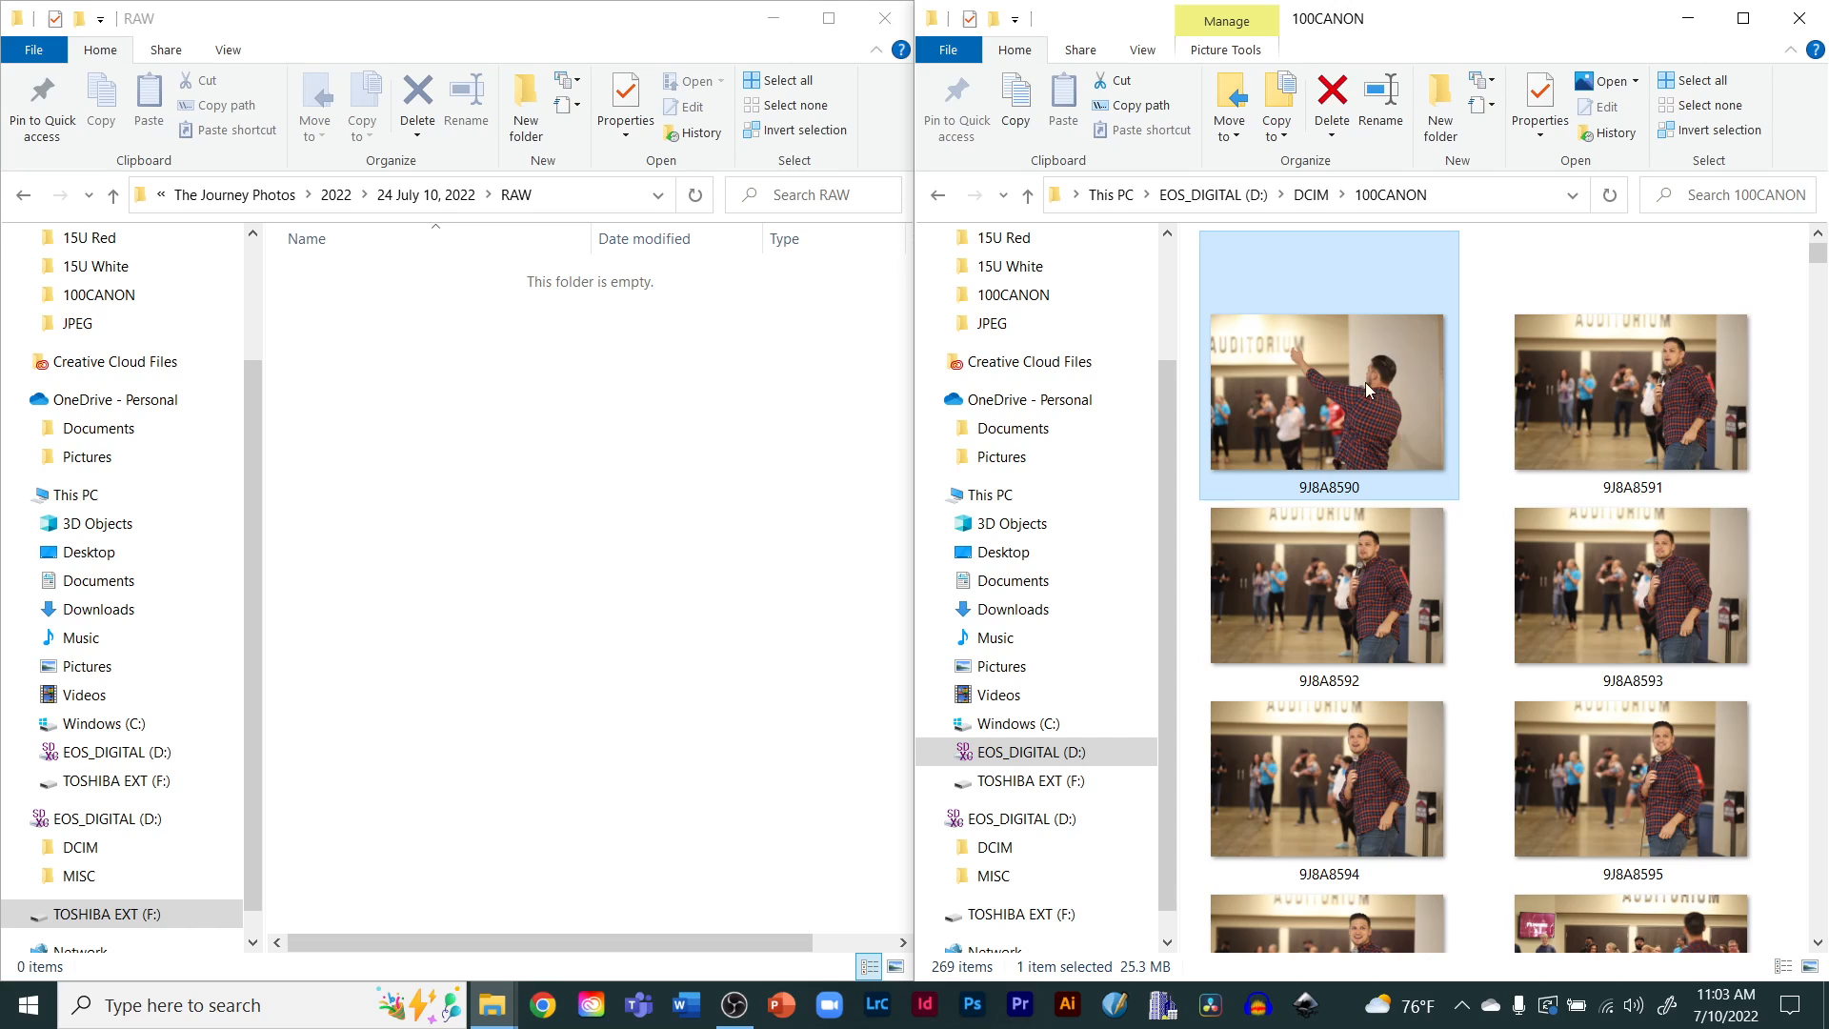
{"action": "left_click", "coordinate": [1637, 397]}
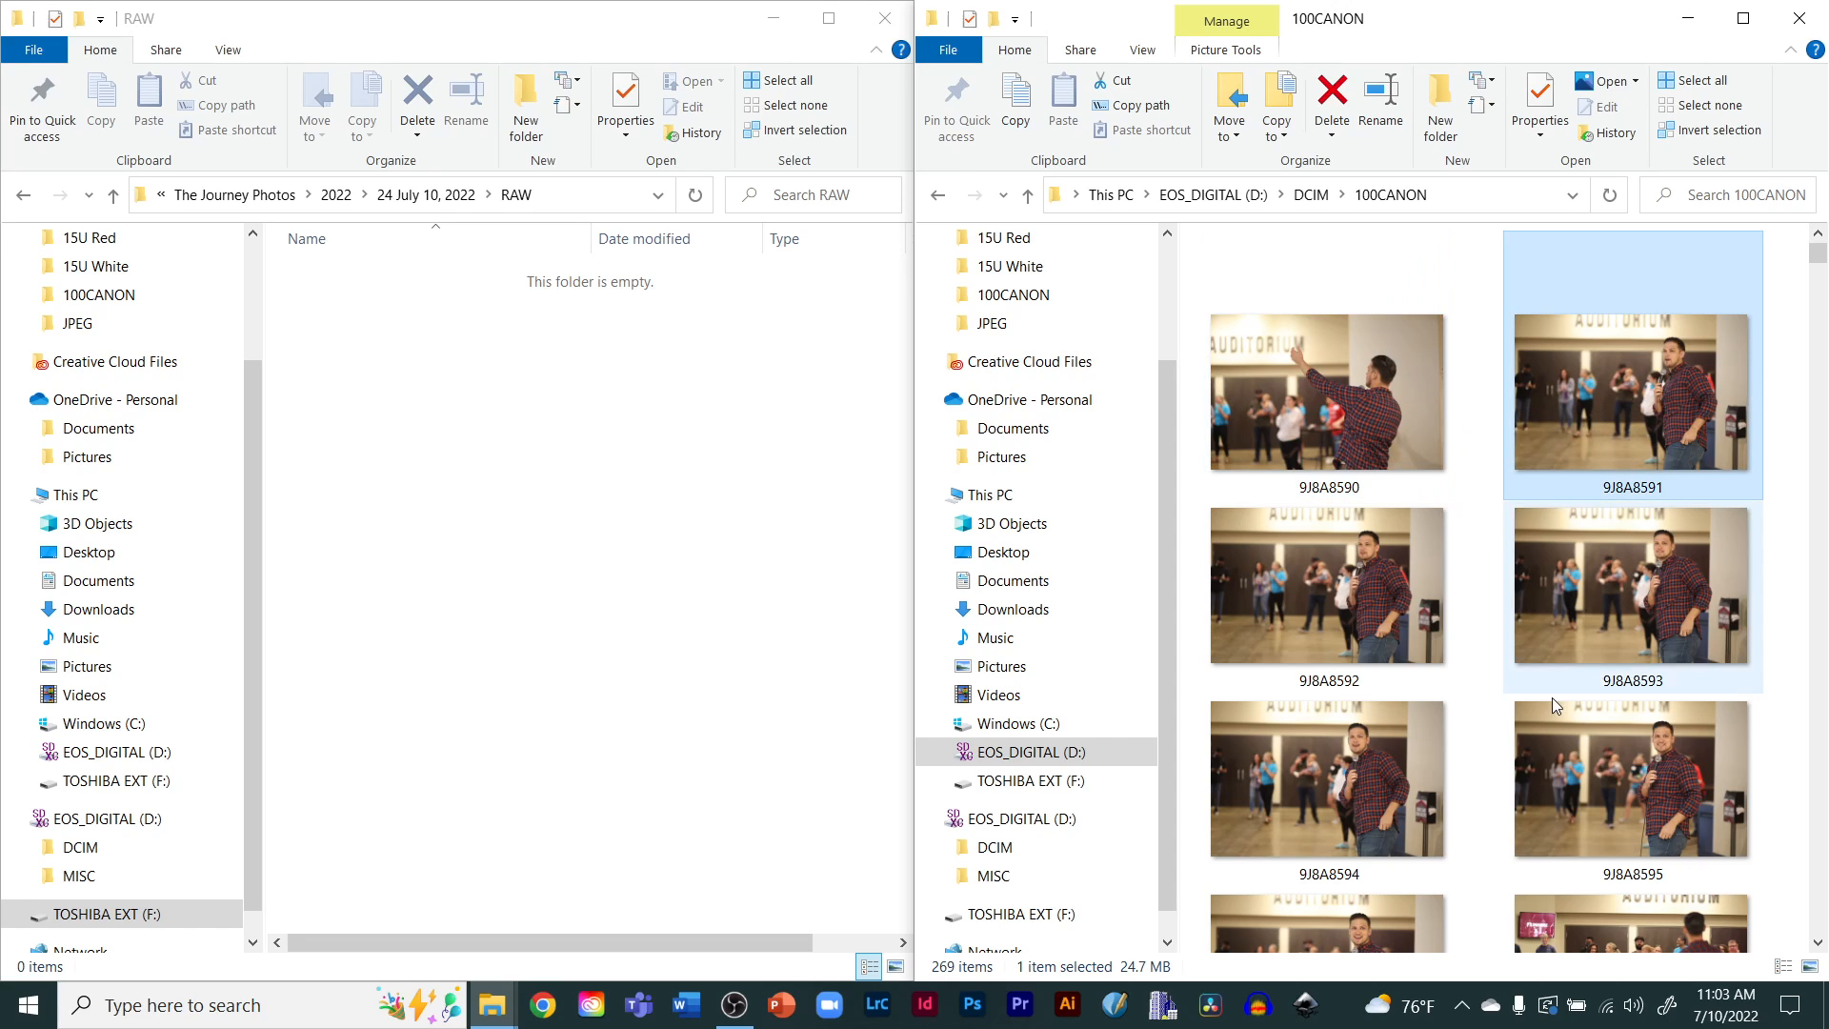
{"action": "scroll", "coordinate": [1548, 715], "scroll_direction": "down", "scroll_amount": 1}
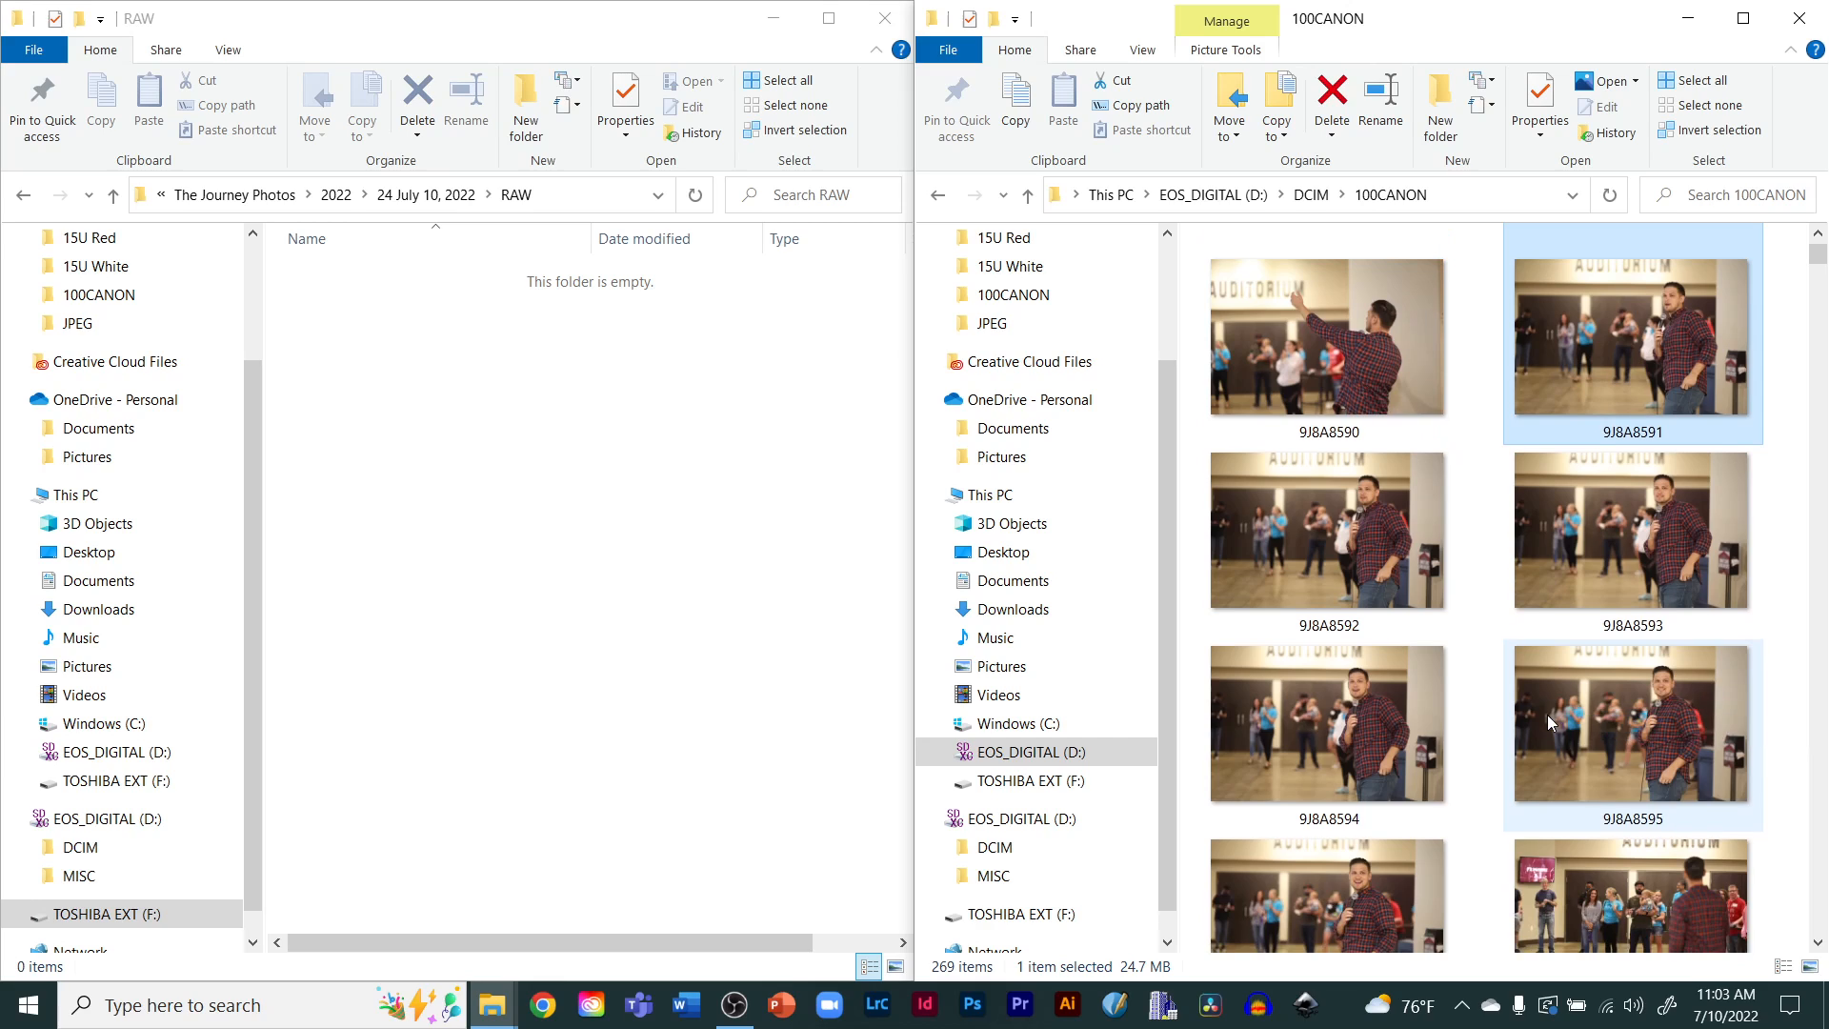
{"action": "left_click", "coordinate": [1629, 706], "text": "ctrl"}
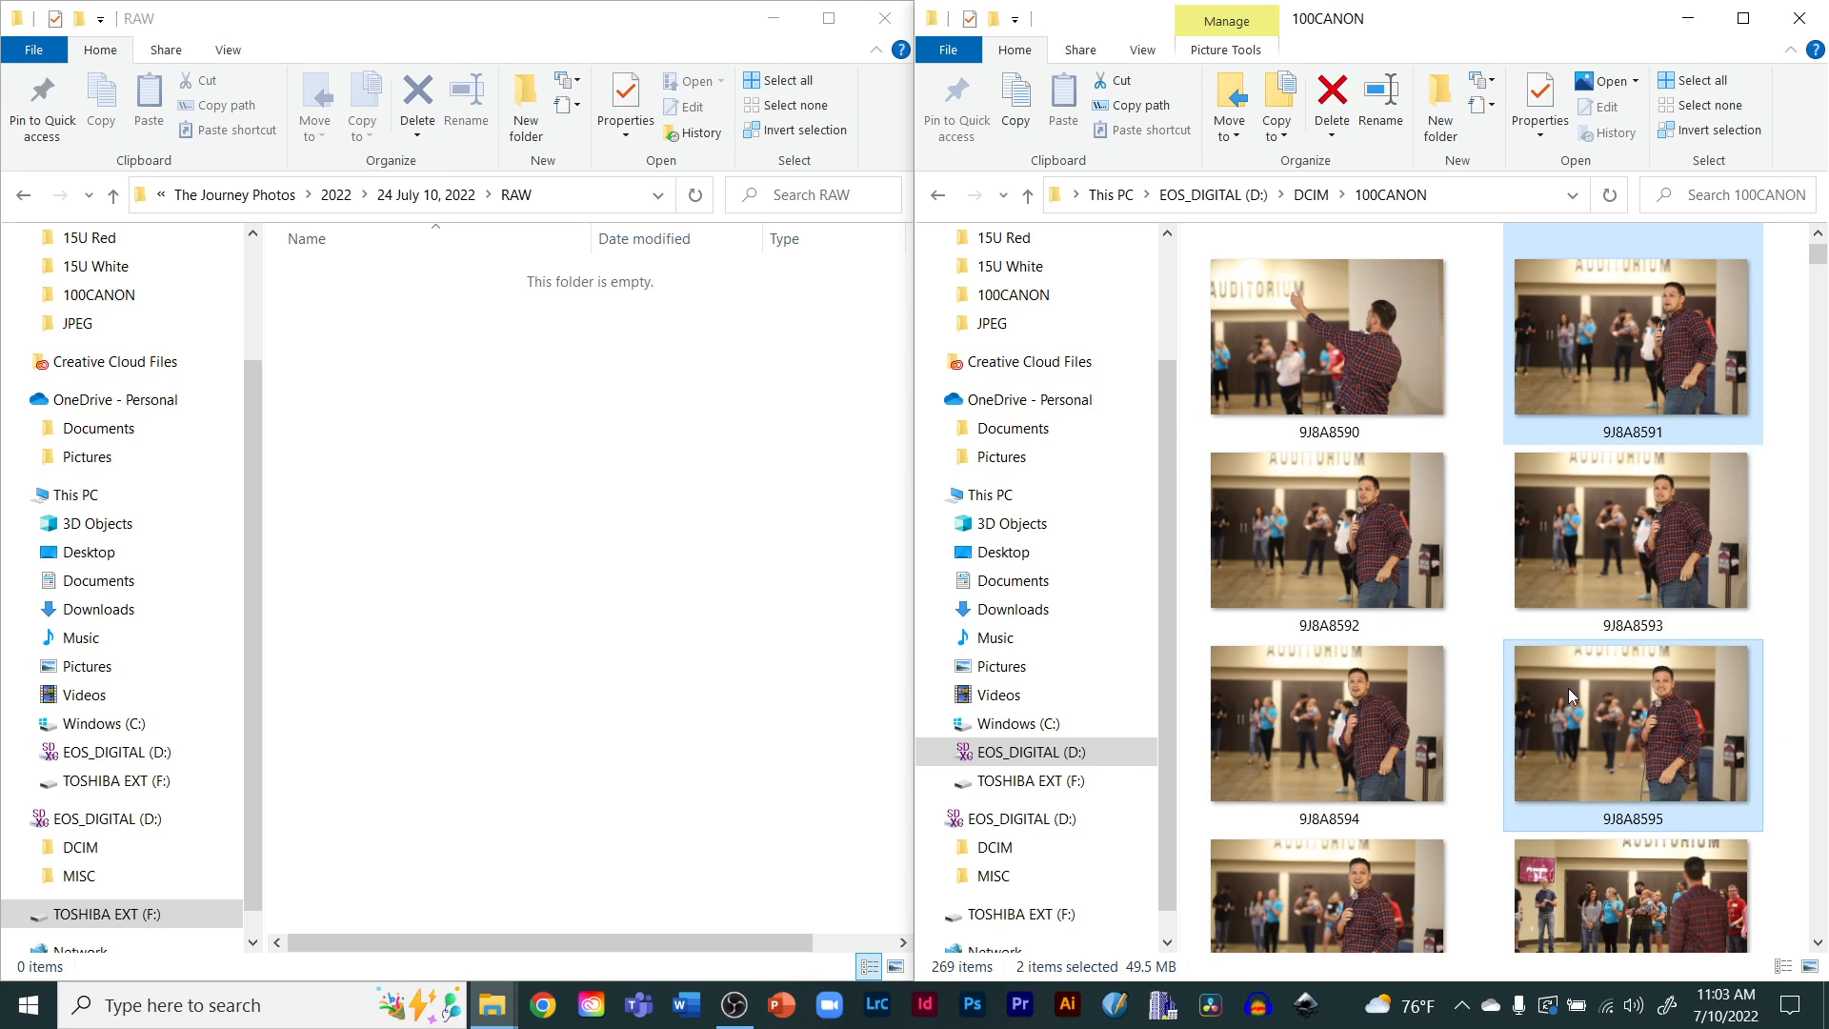
{"action": "scroll", "coordinate": [1569, 688], "scroll_direction": "down", "scroll_amount": 5}
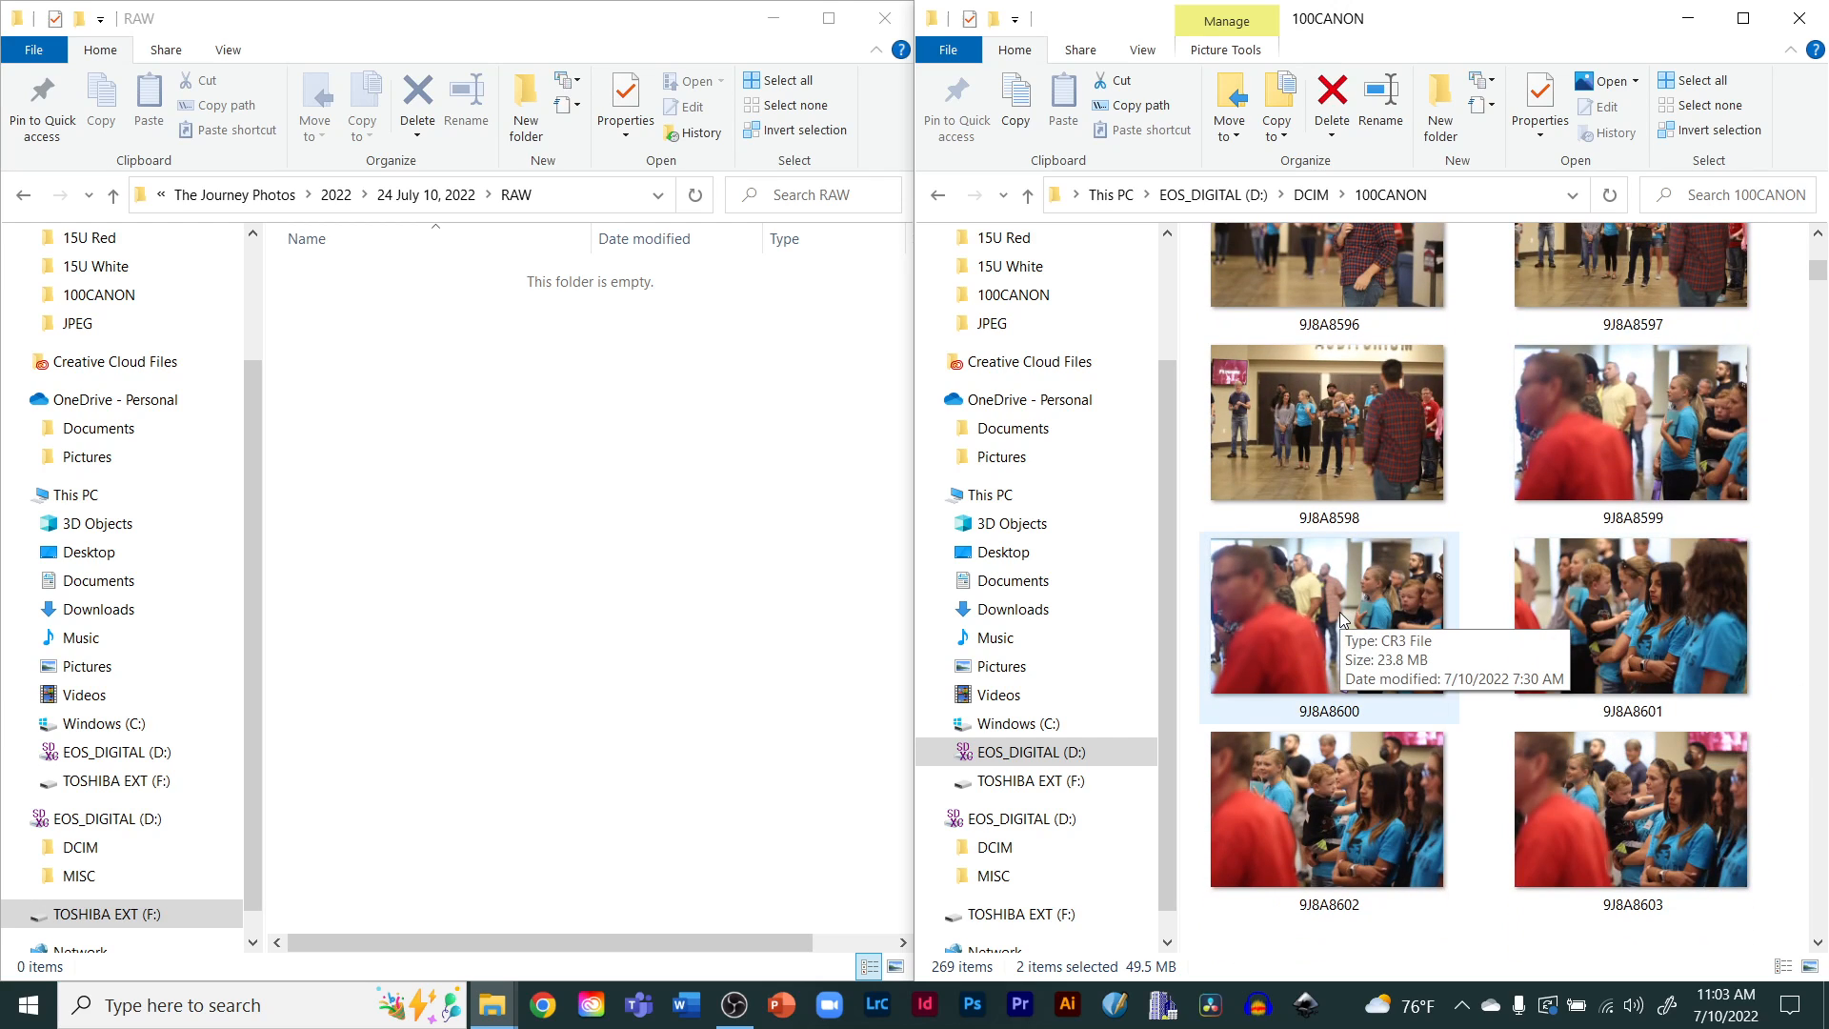
{"action": "left_click", "coordinate": [1339, 612], "text": "ctrl"}
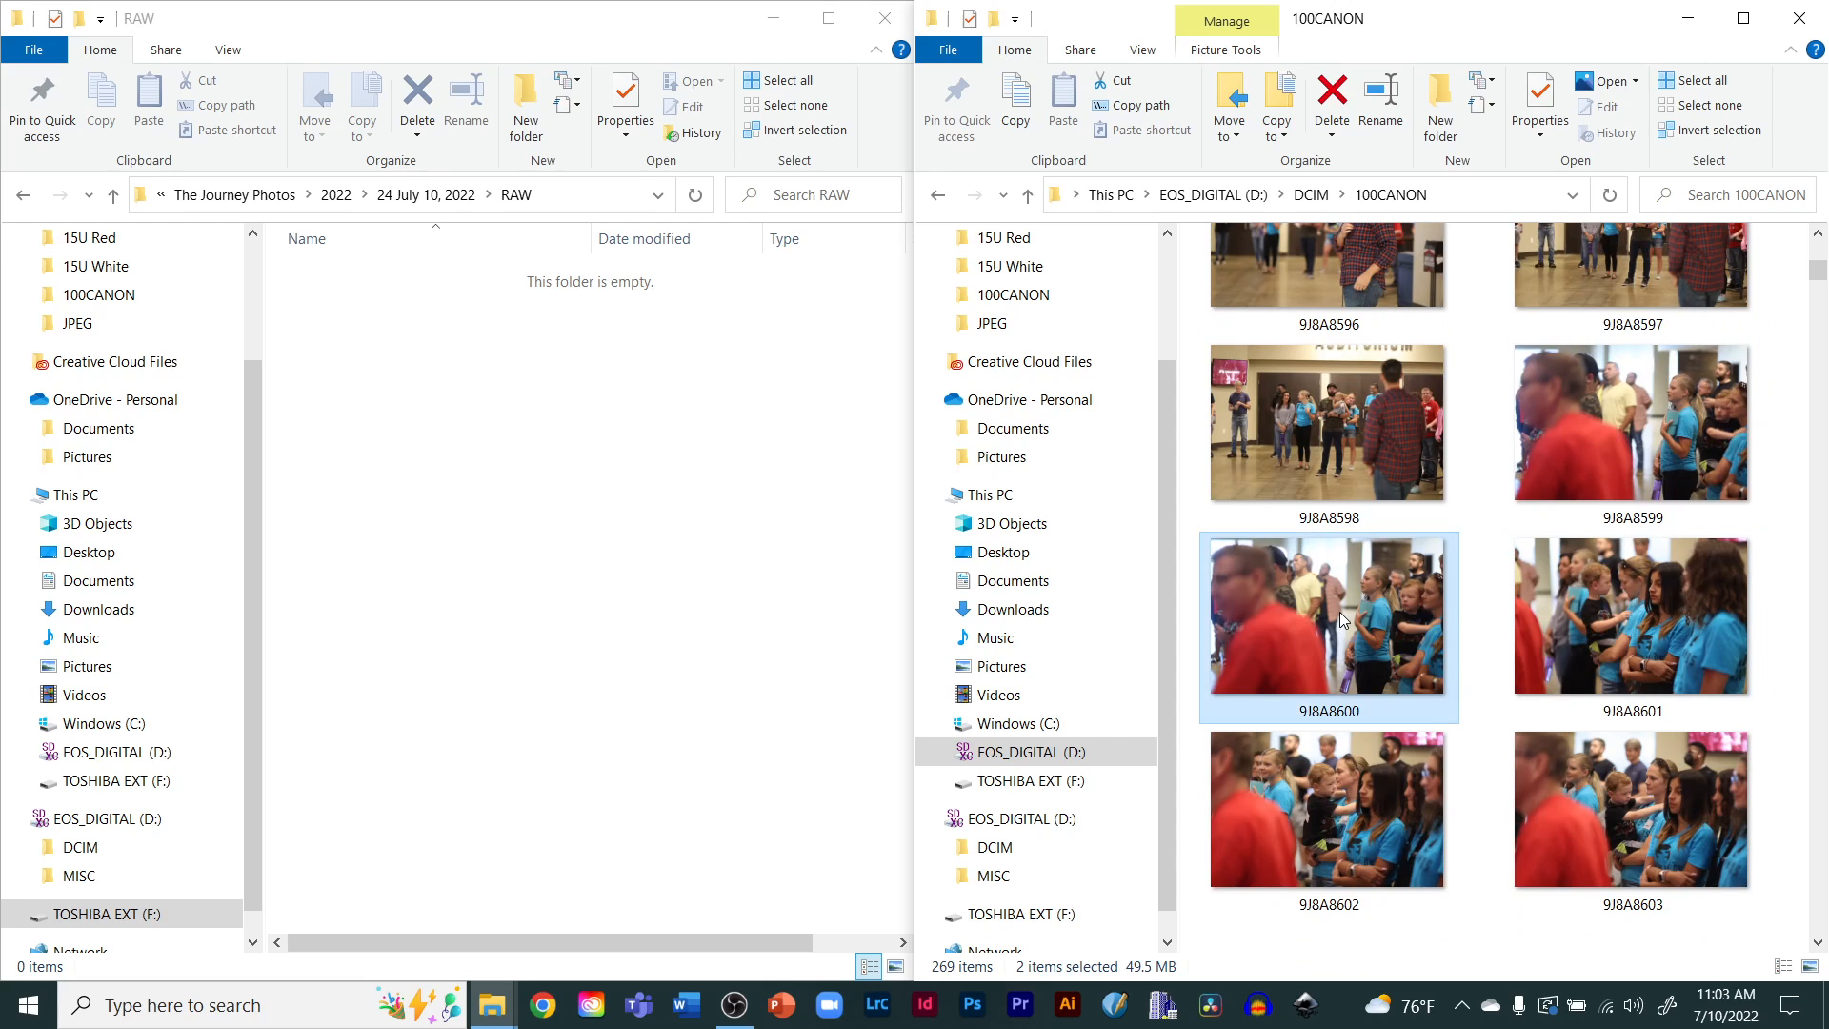
{"action": "scroll", "coordinate": [1340, 611], "scroll_direction": "up", "scroll_amount": 3}
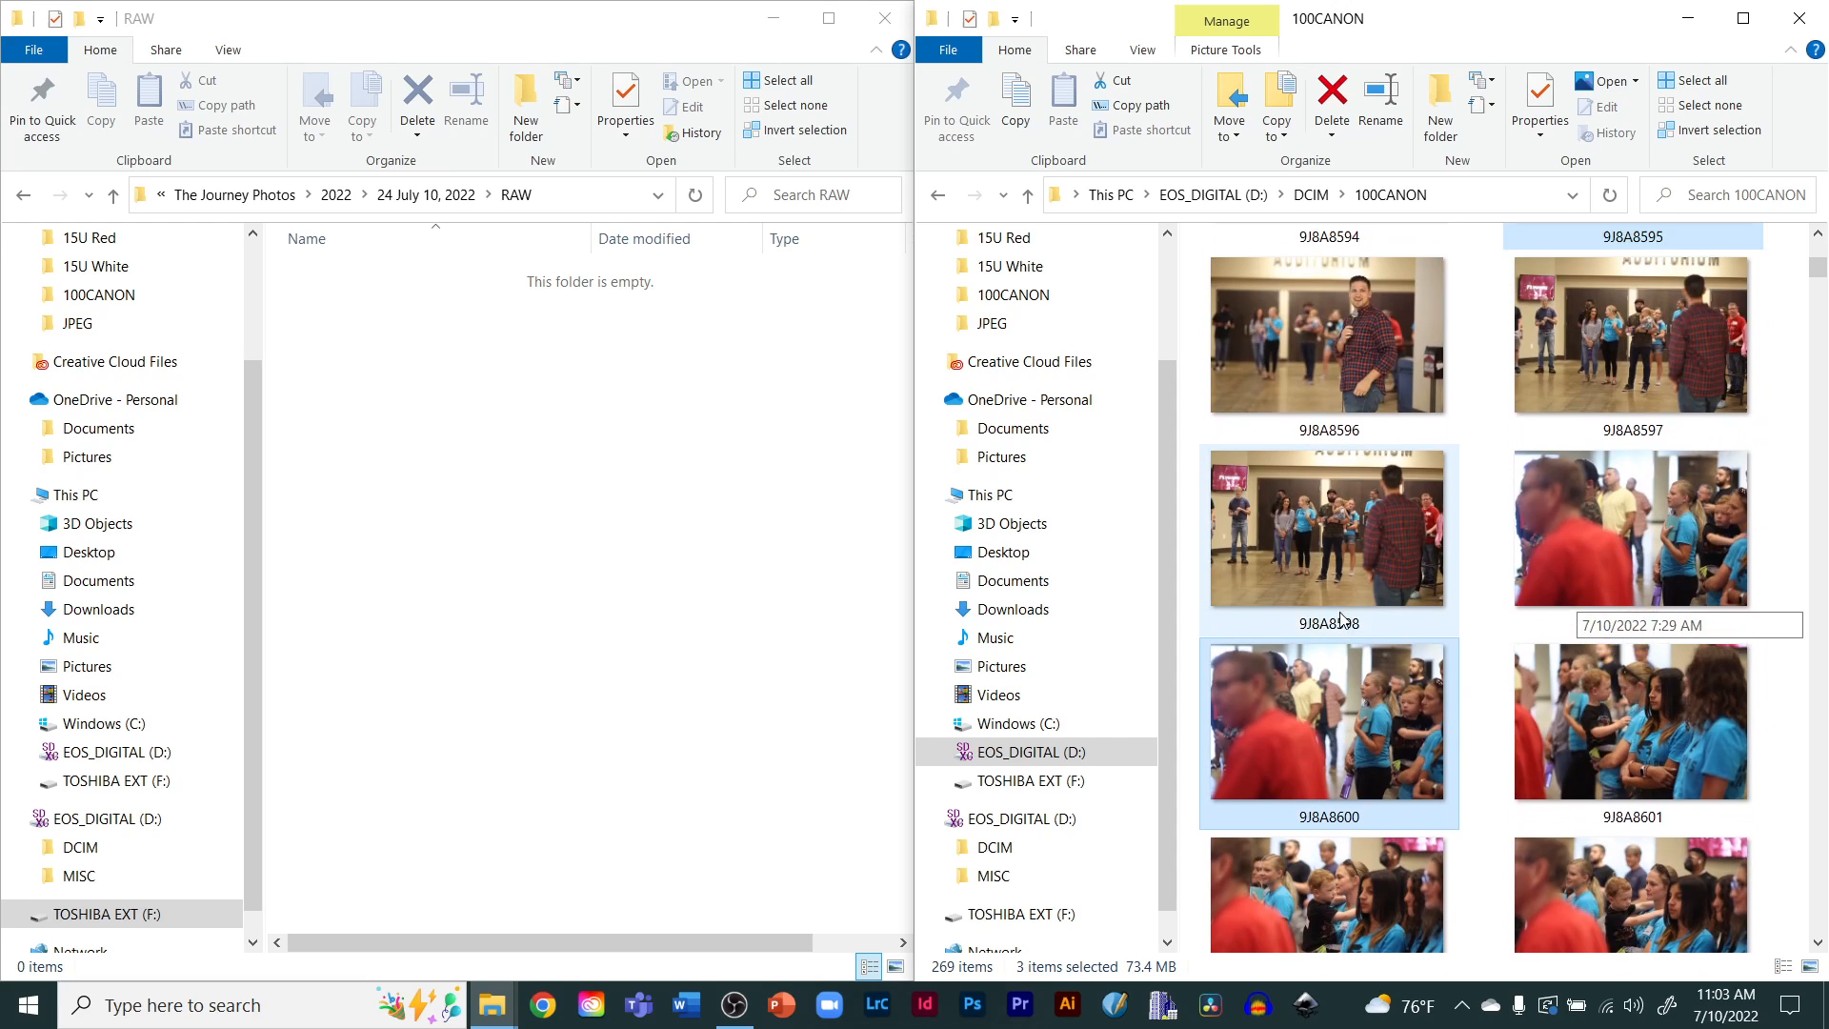
{"action": "scroll", "coordinate": [1340, 615], "scroll_direction": "up", "scroll_amount": 3}
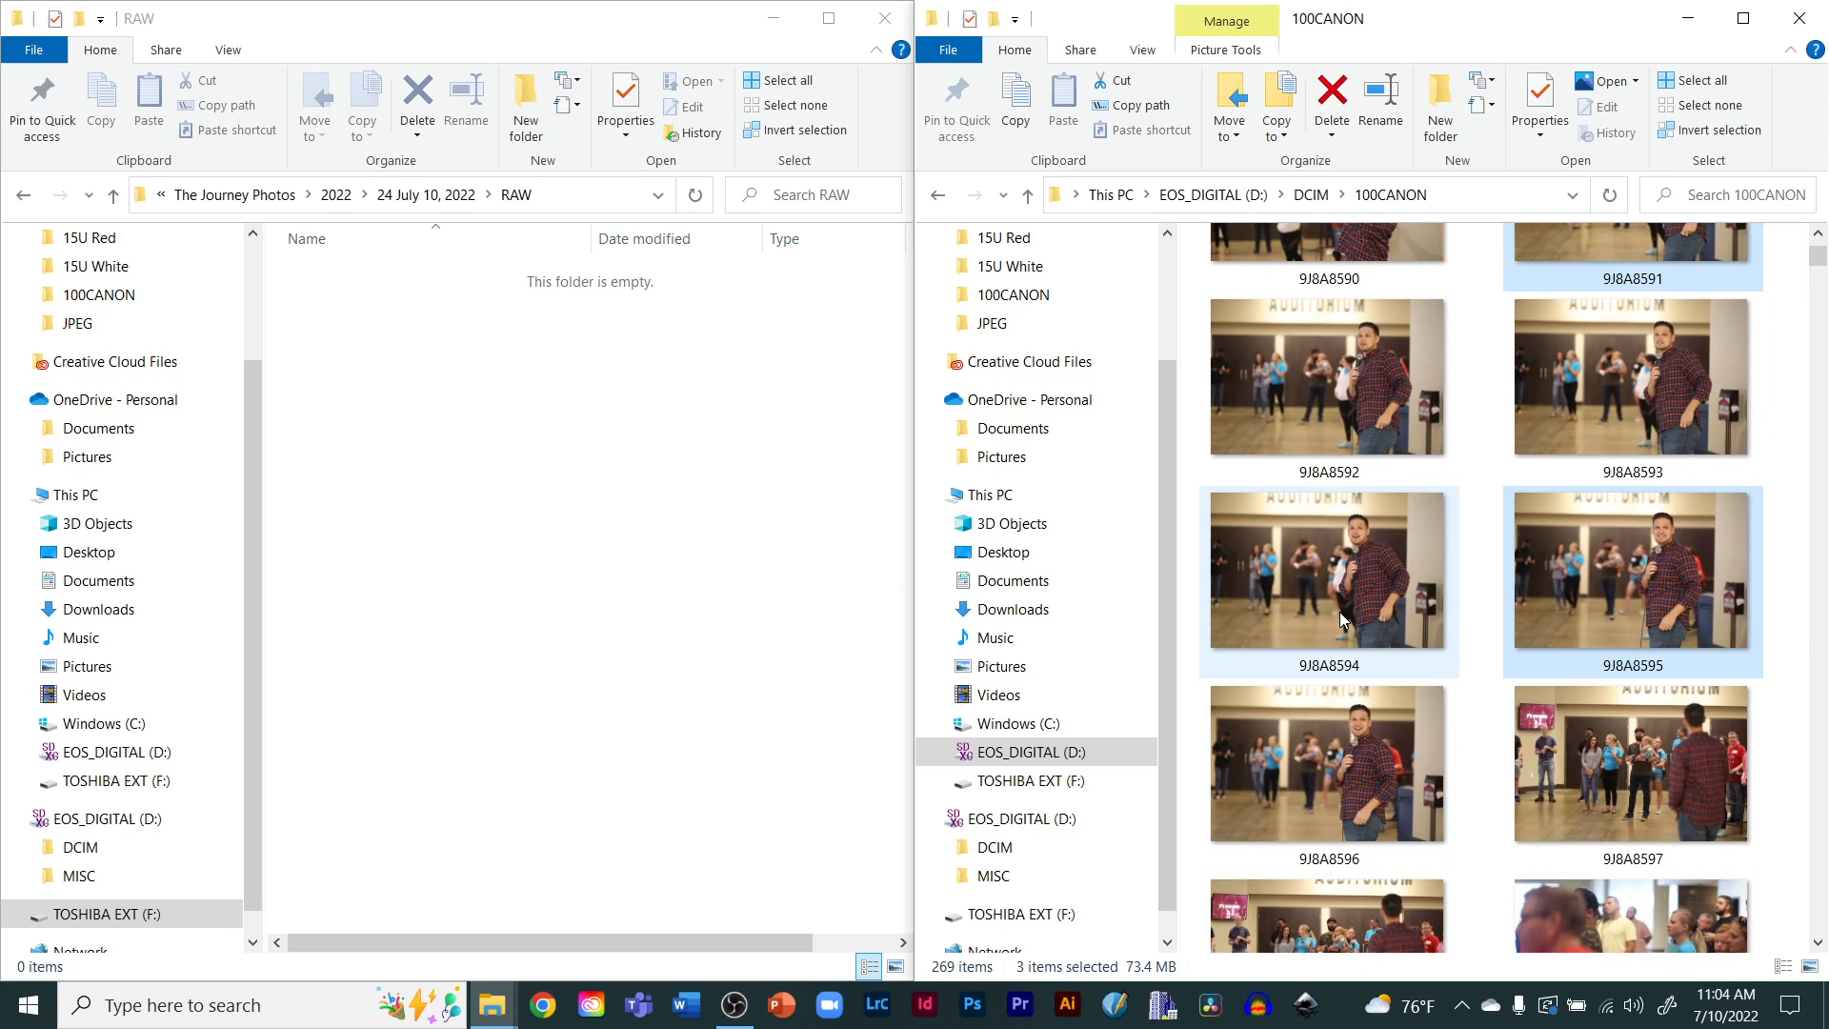
{"action": "scroll", "coordinate": [1341, 624], "scroll_direction": "down", "scroll_amount": 3}
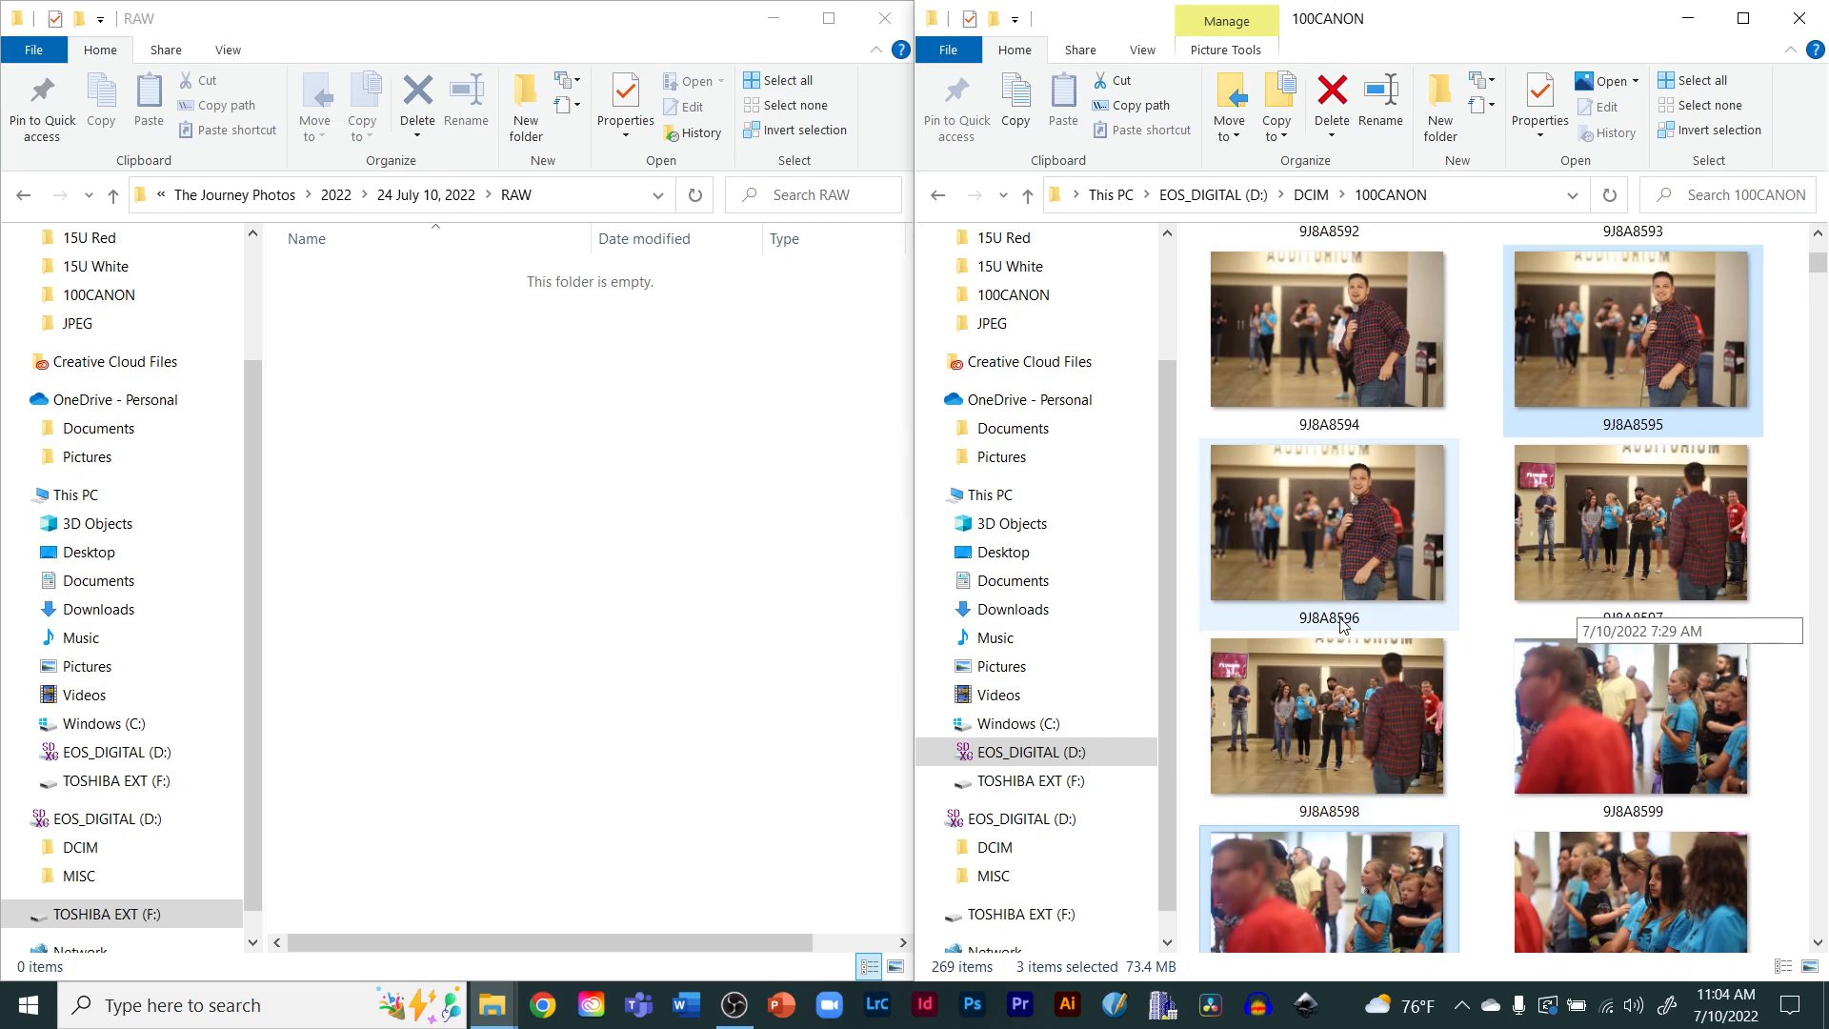
{"action": "scroll", "coordinate": [1341, 624], "scroll_direction": "up", "scroll_amount": 3}
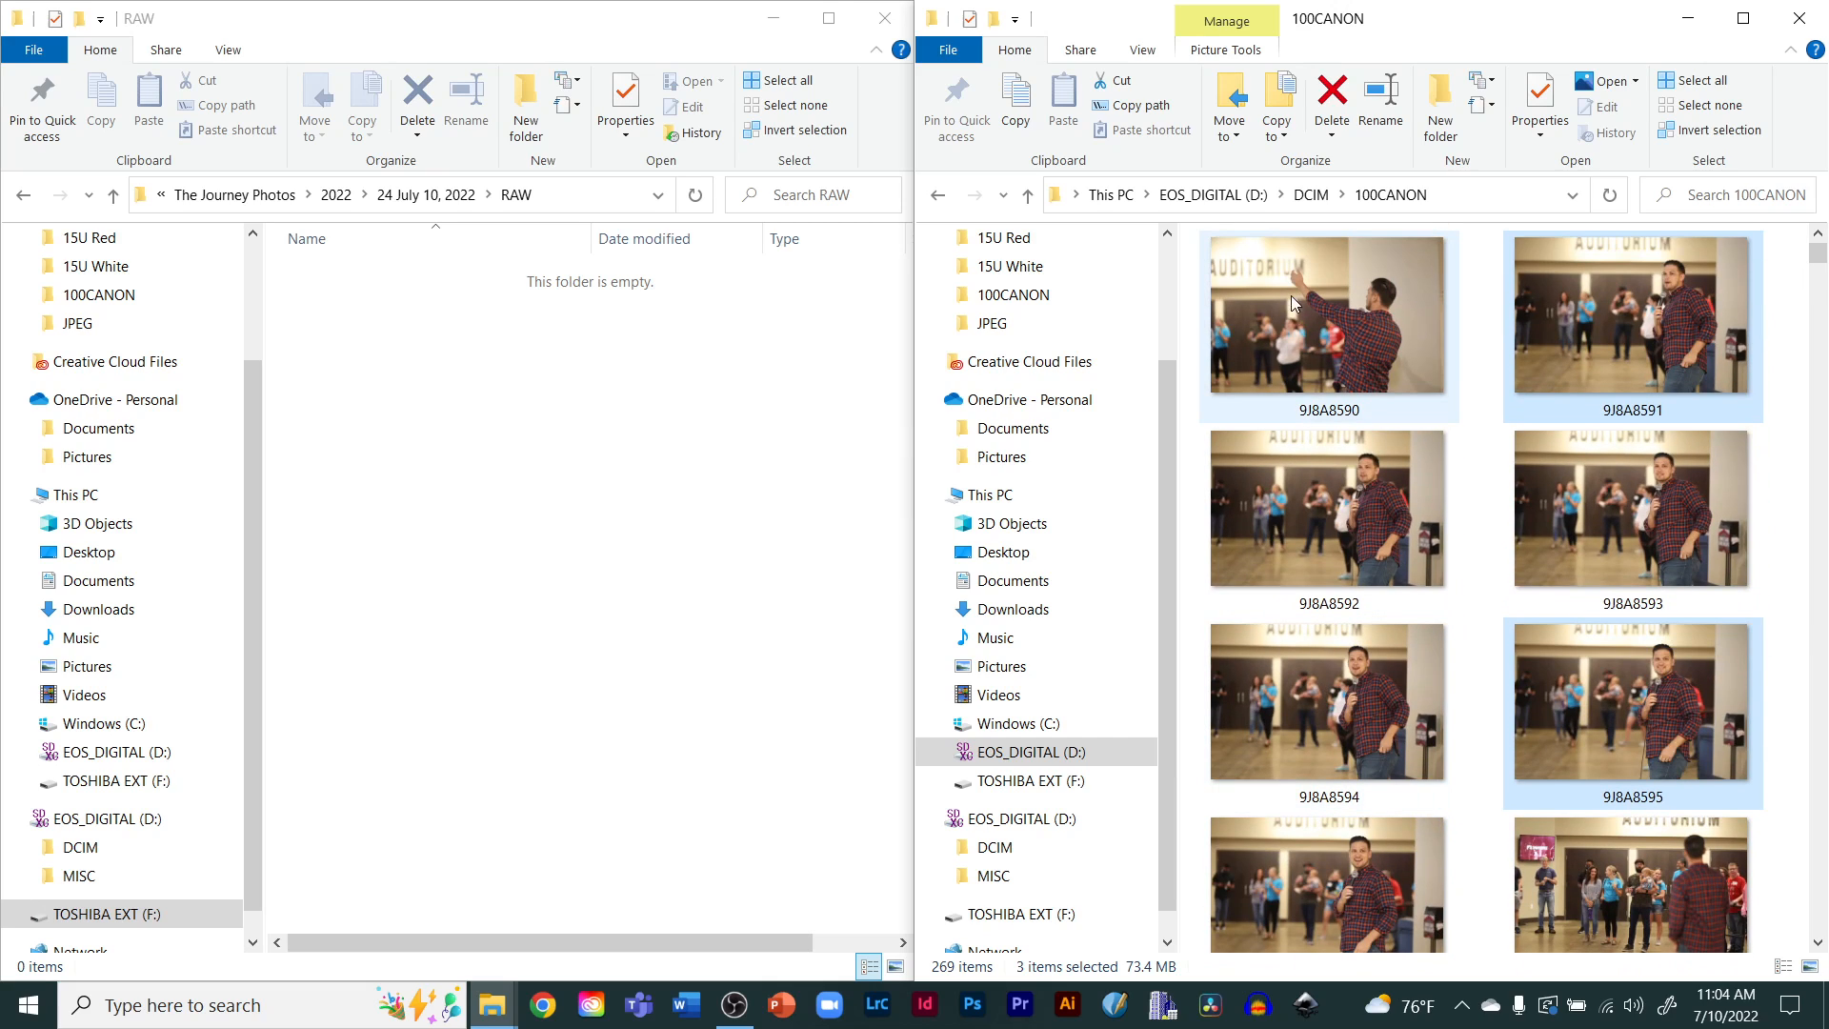
Select every photo on the card, then clear the selection
{"action": "left_click", "coordinate": [1296, 322]}
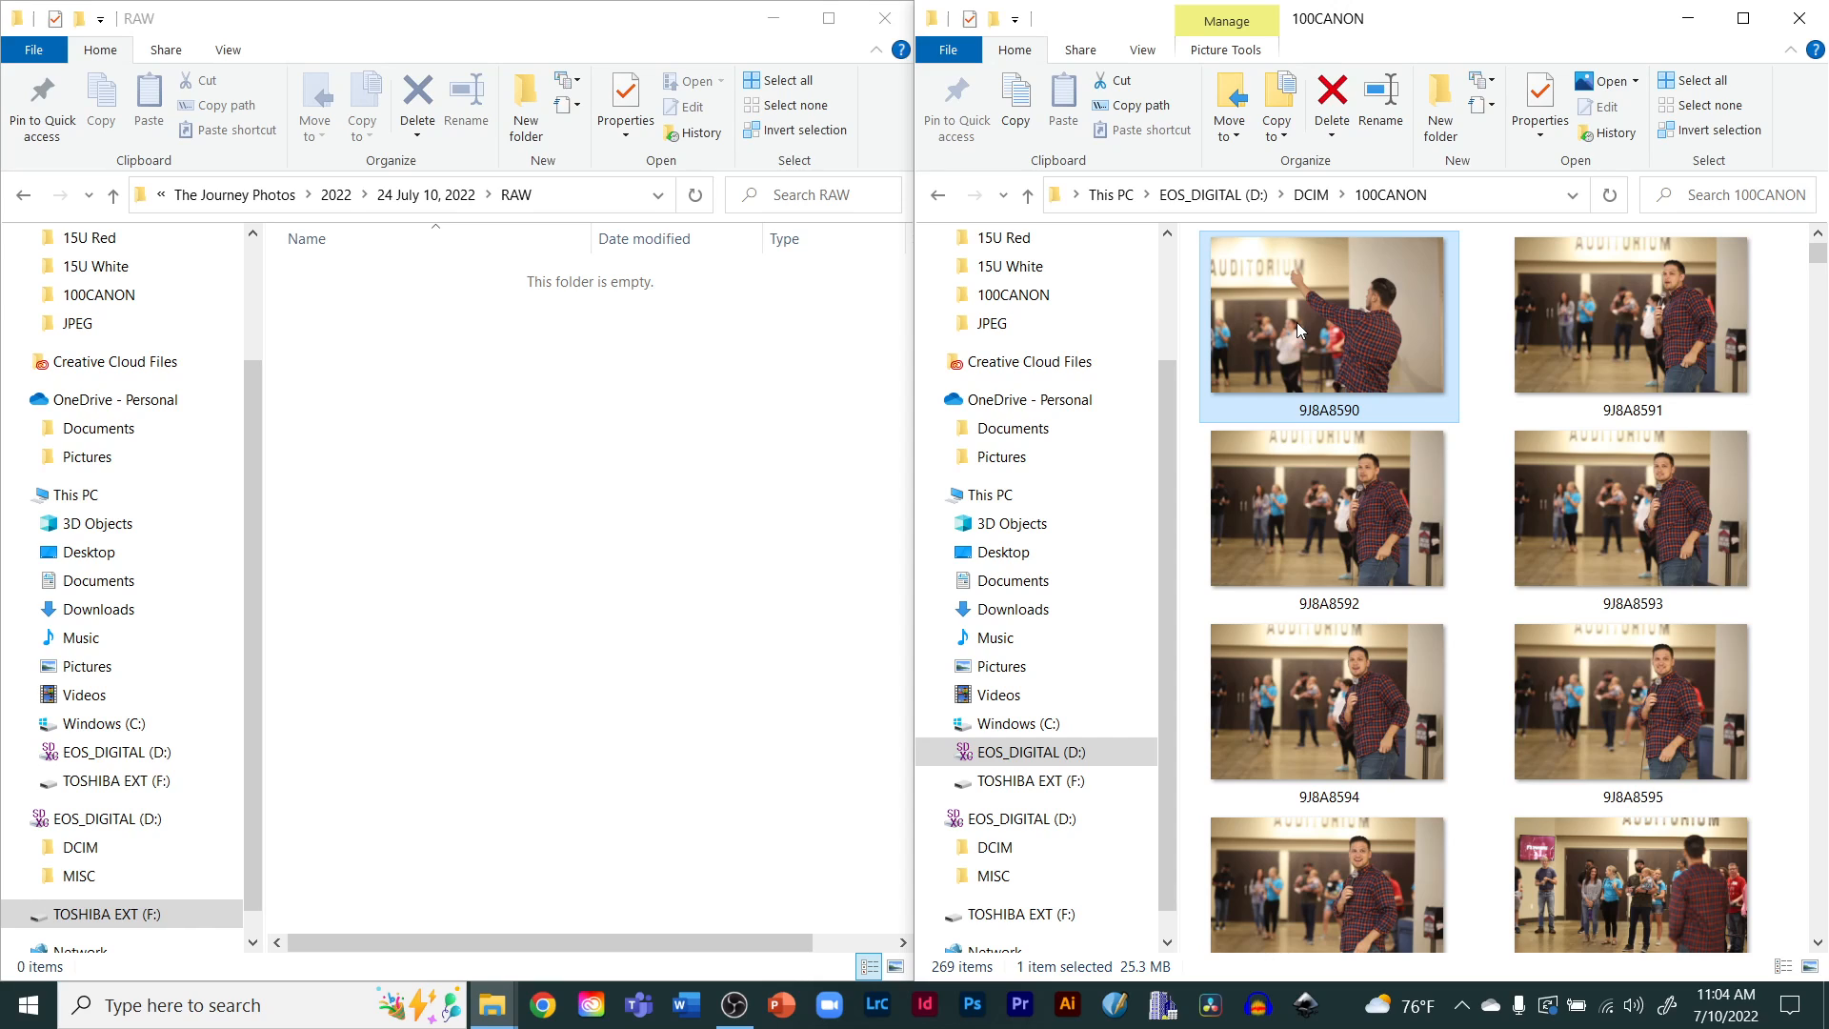
{"action": "key", "text": "ctrl+a"}
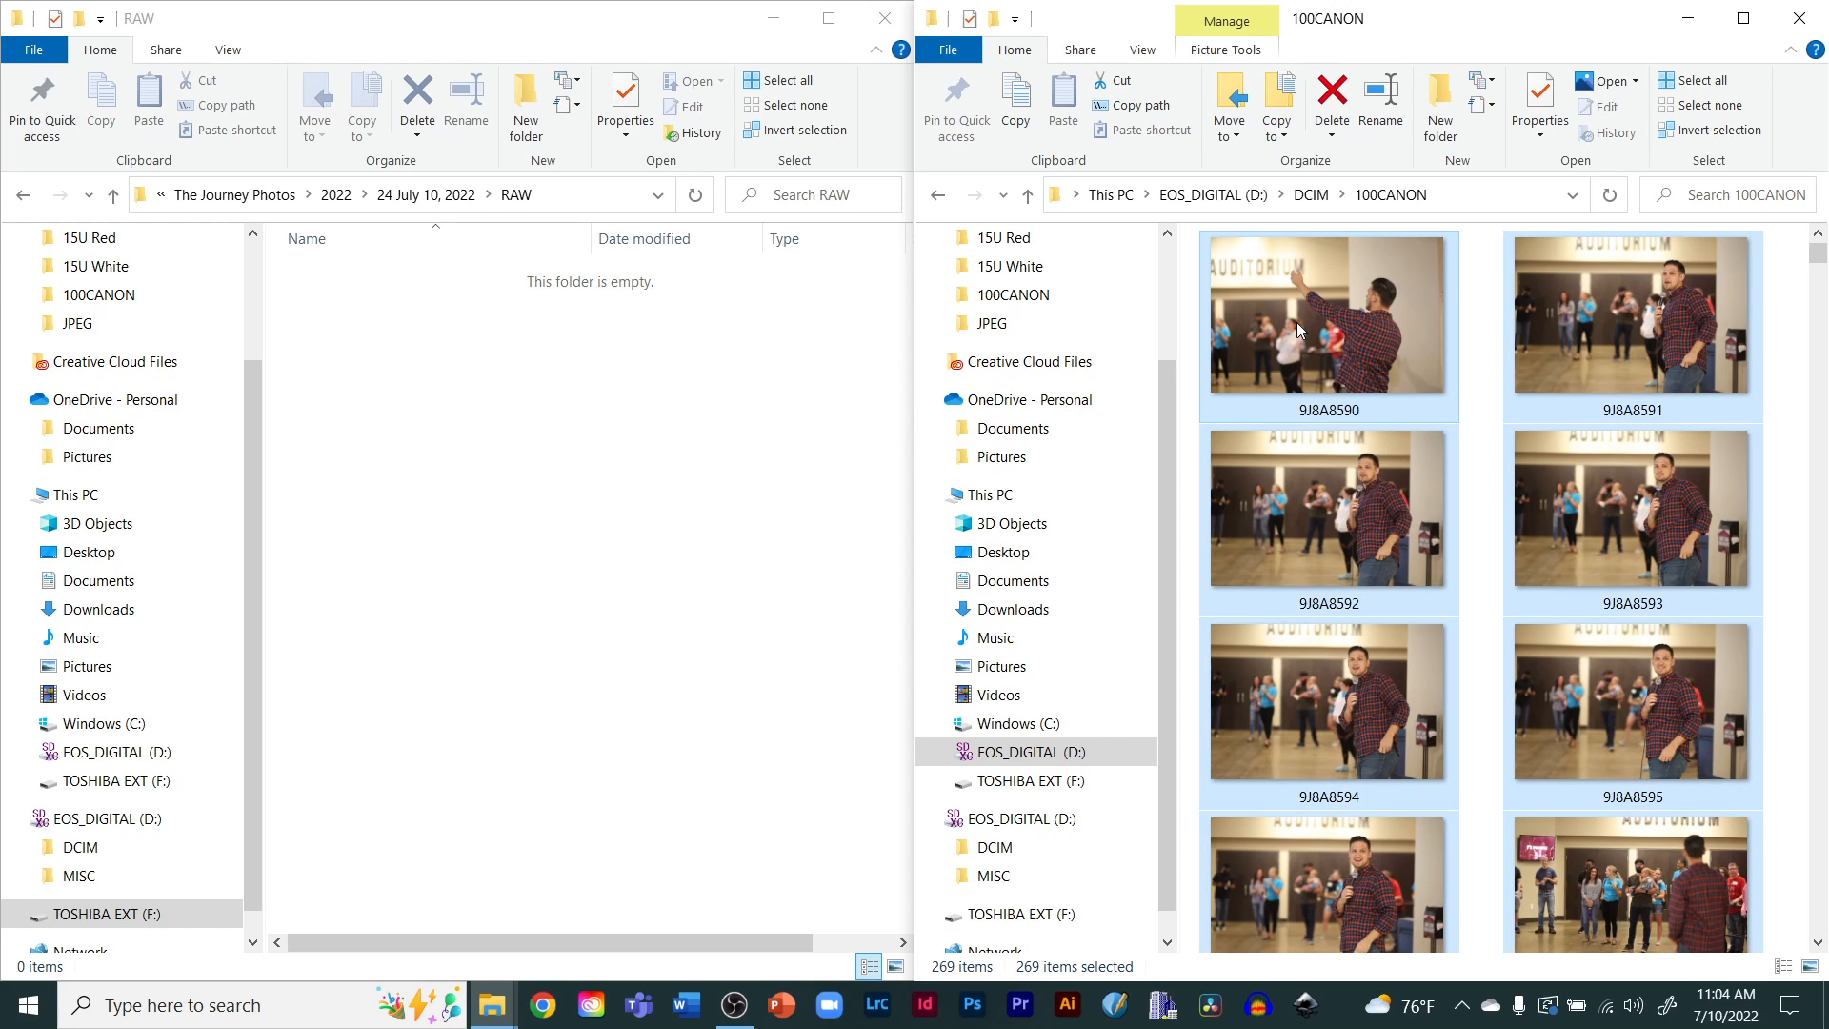
{"action": "left_click", "coordinate": [1485, 302]}
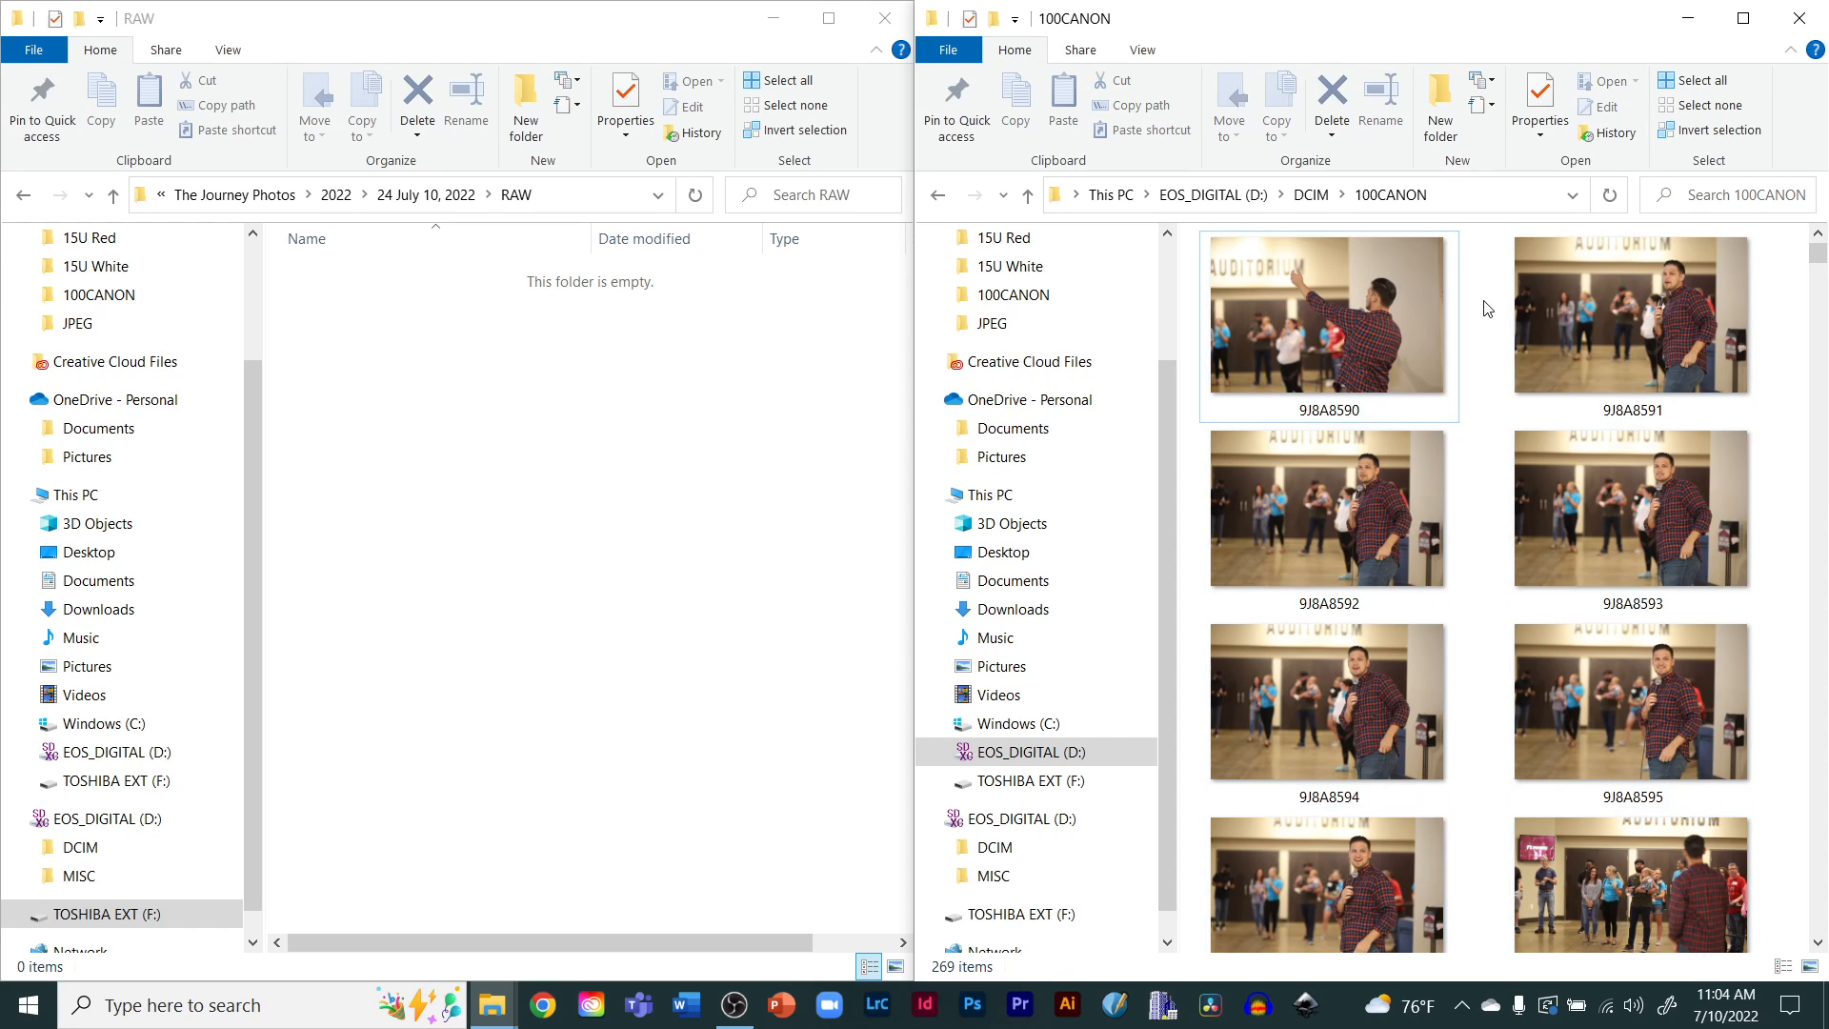
Select the consecutive range of photos from 9J8A8590 to 9J8A8595
{"action": "left_click", "coordinate": [1295, 322]}
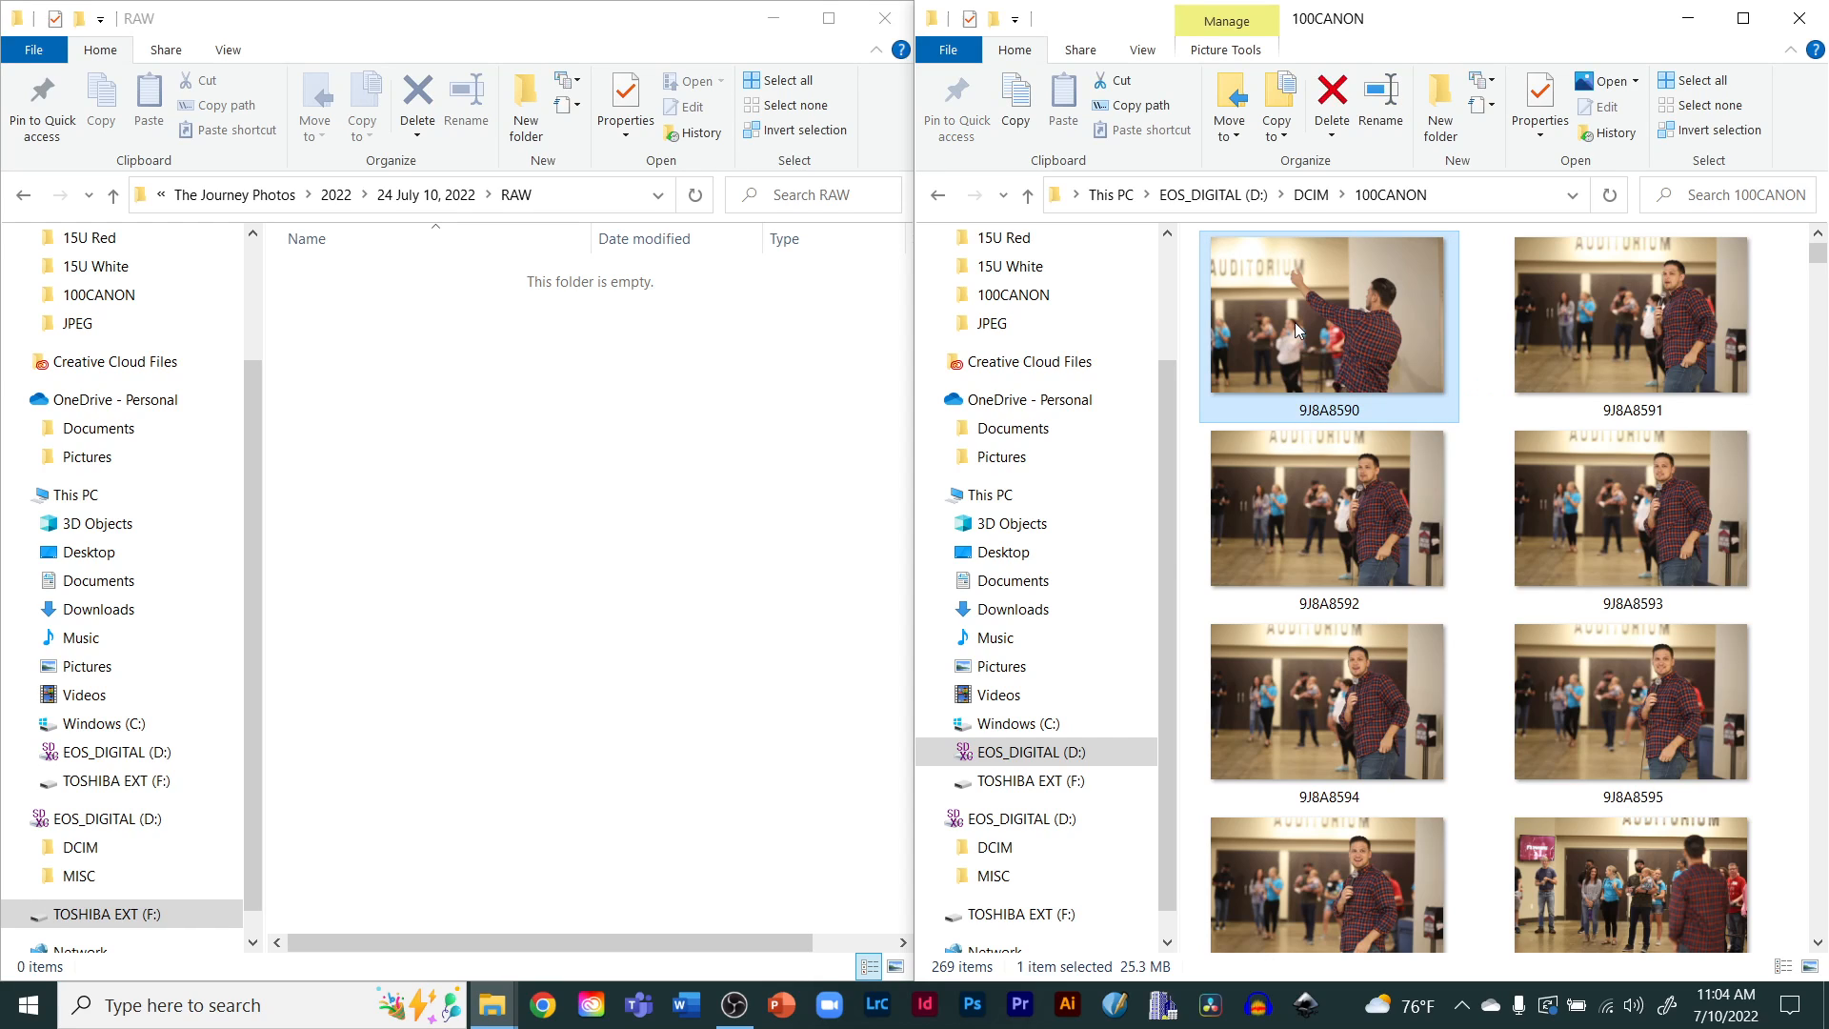
{"action": "left_click", "coordinate": [1614, 711]}
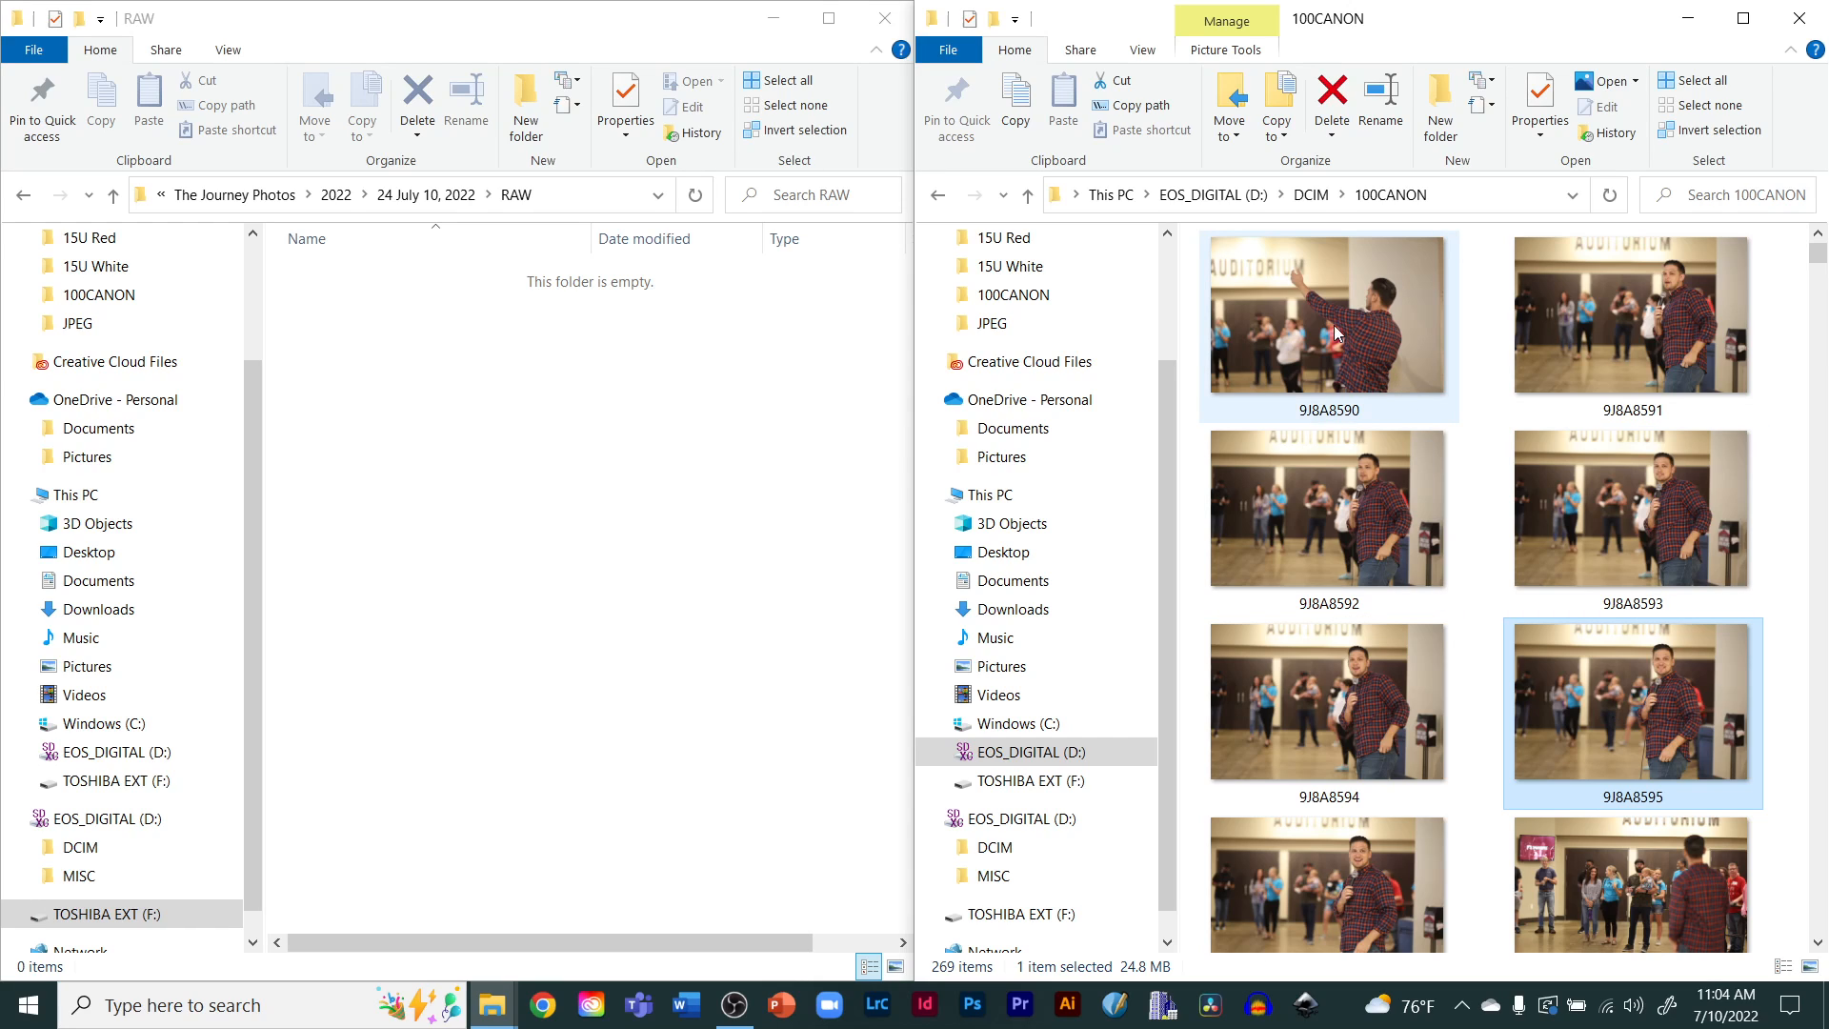
{"action": "left_click", "coordinate": [1305, 311]}
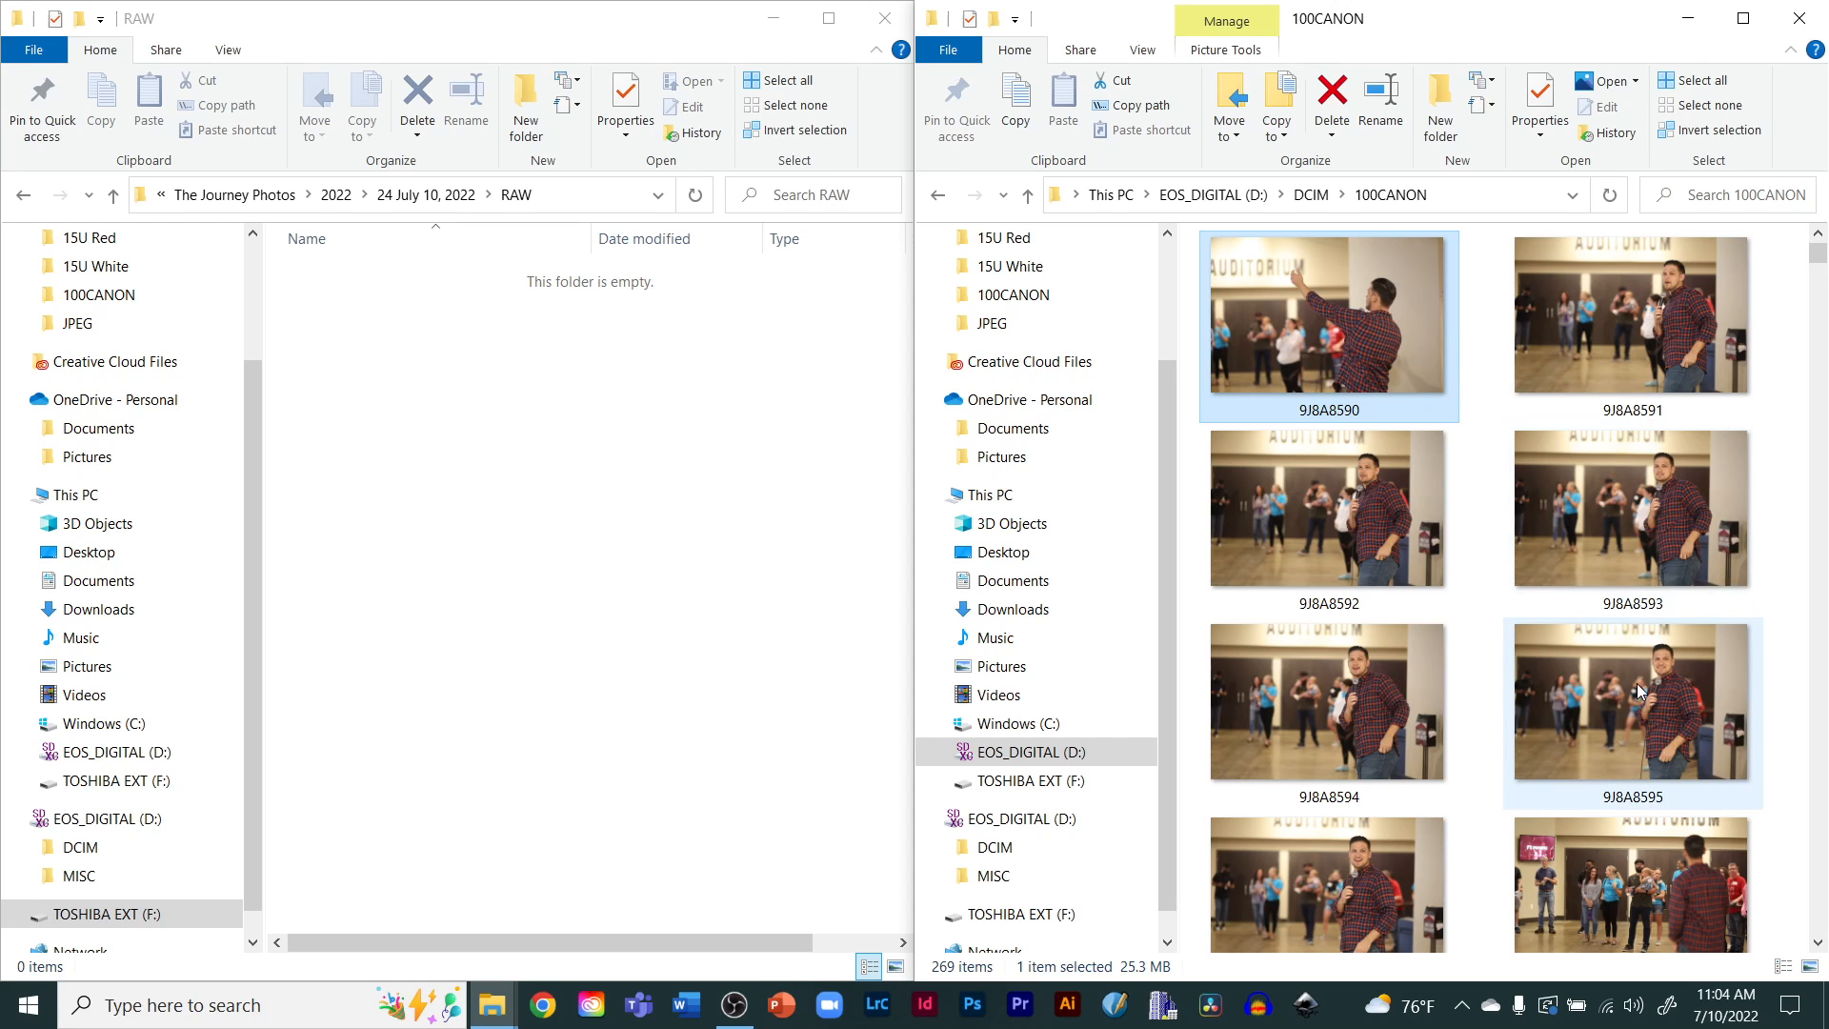
{"action": "mouse_move", "coordinate": [1628, 695]}
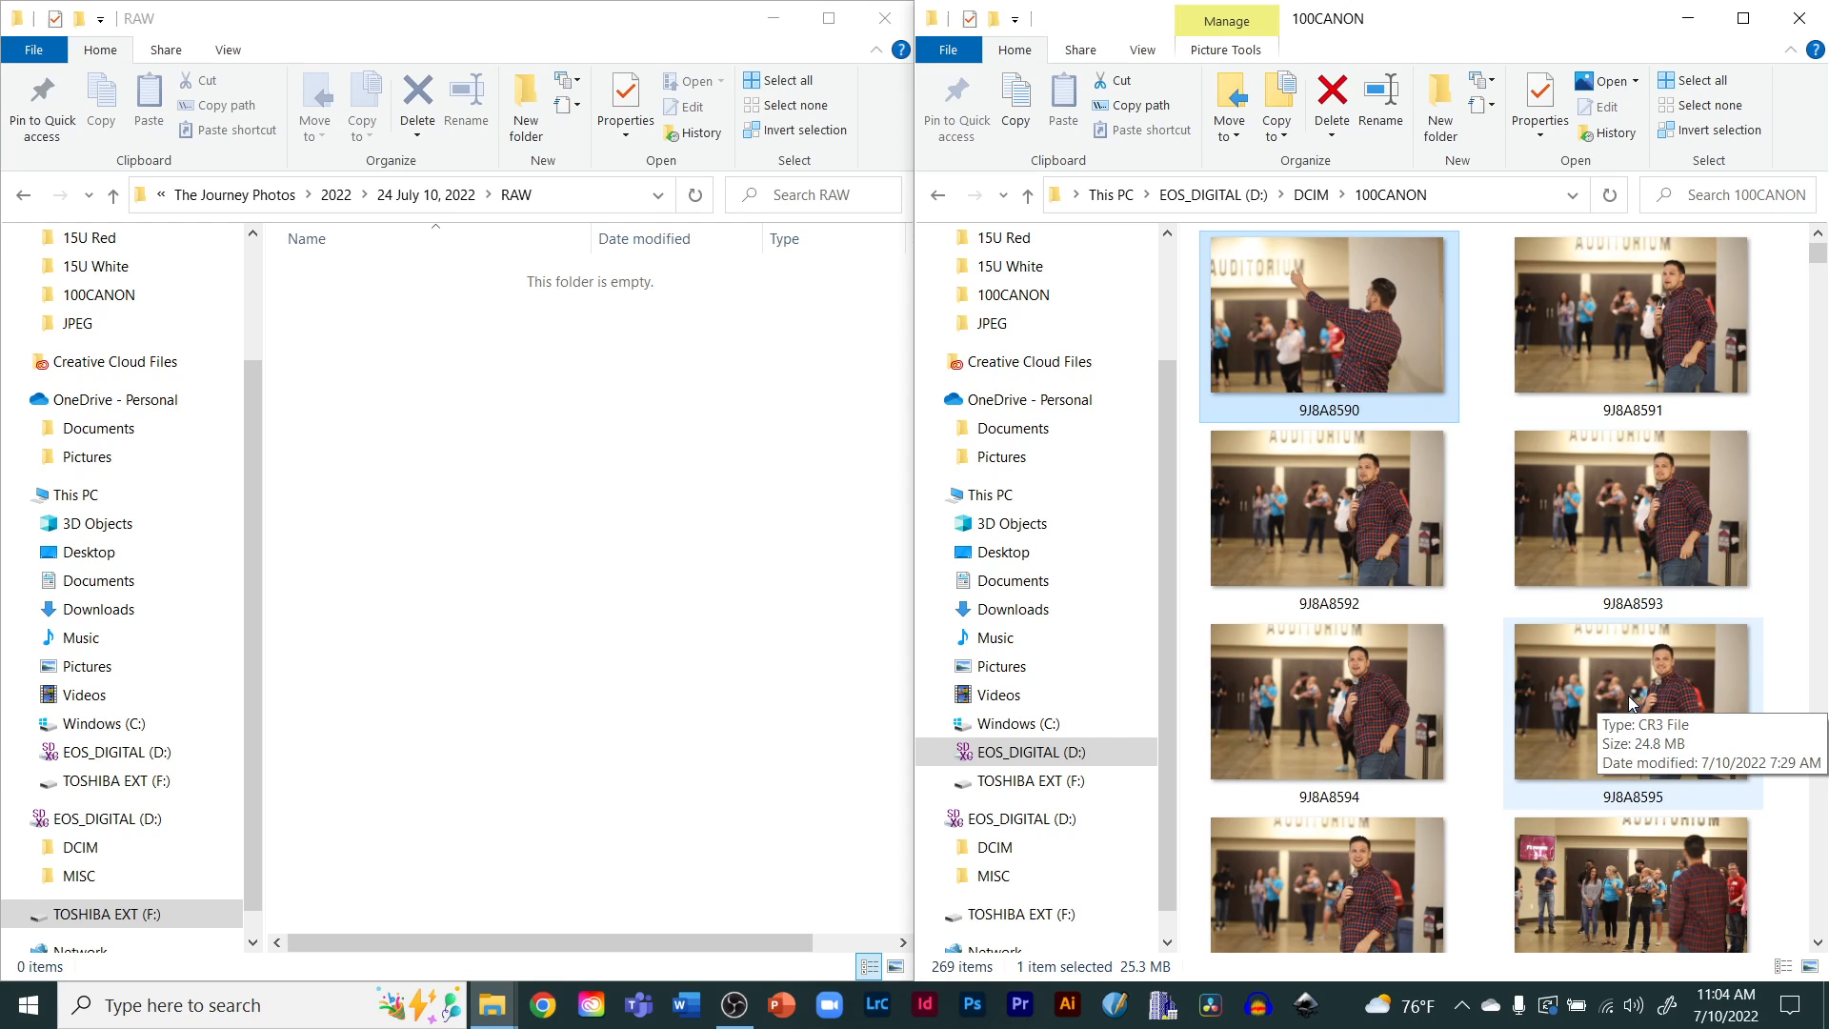
{"action": "left_click", "coordinate": [1627, 696], "text": "shift"}
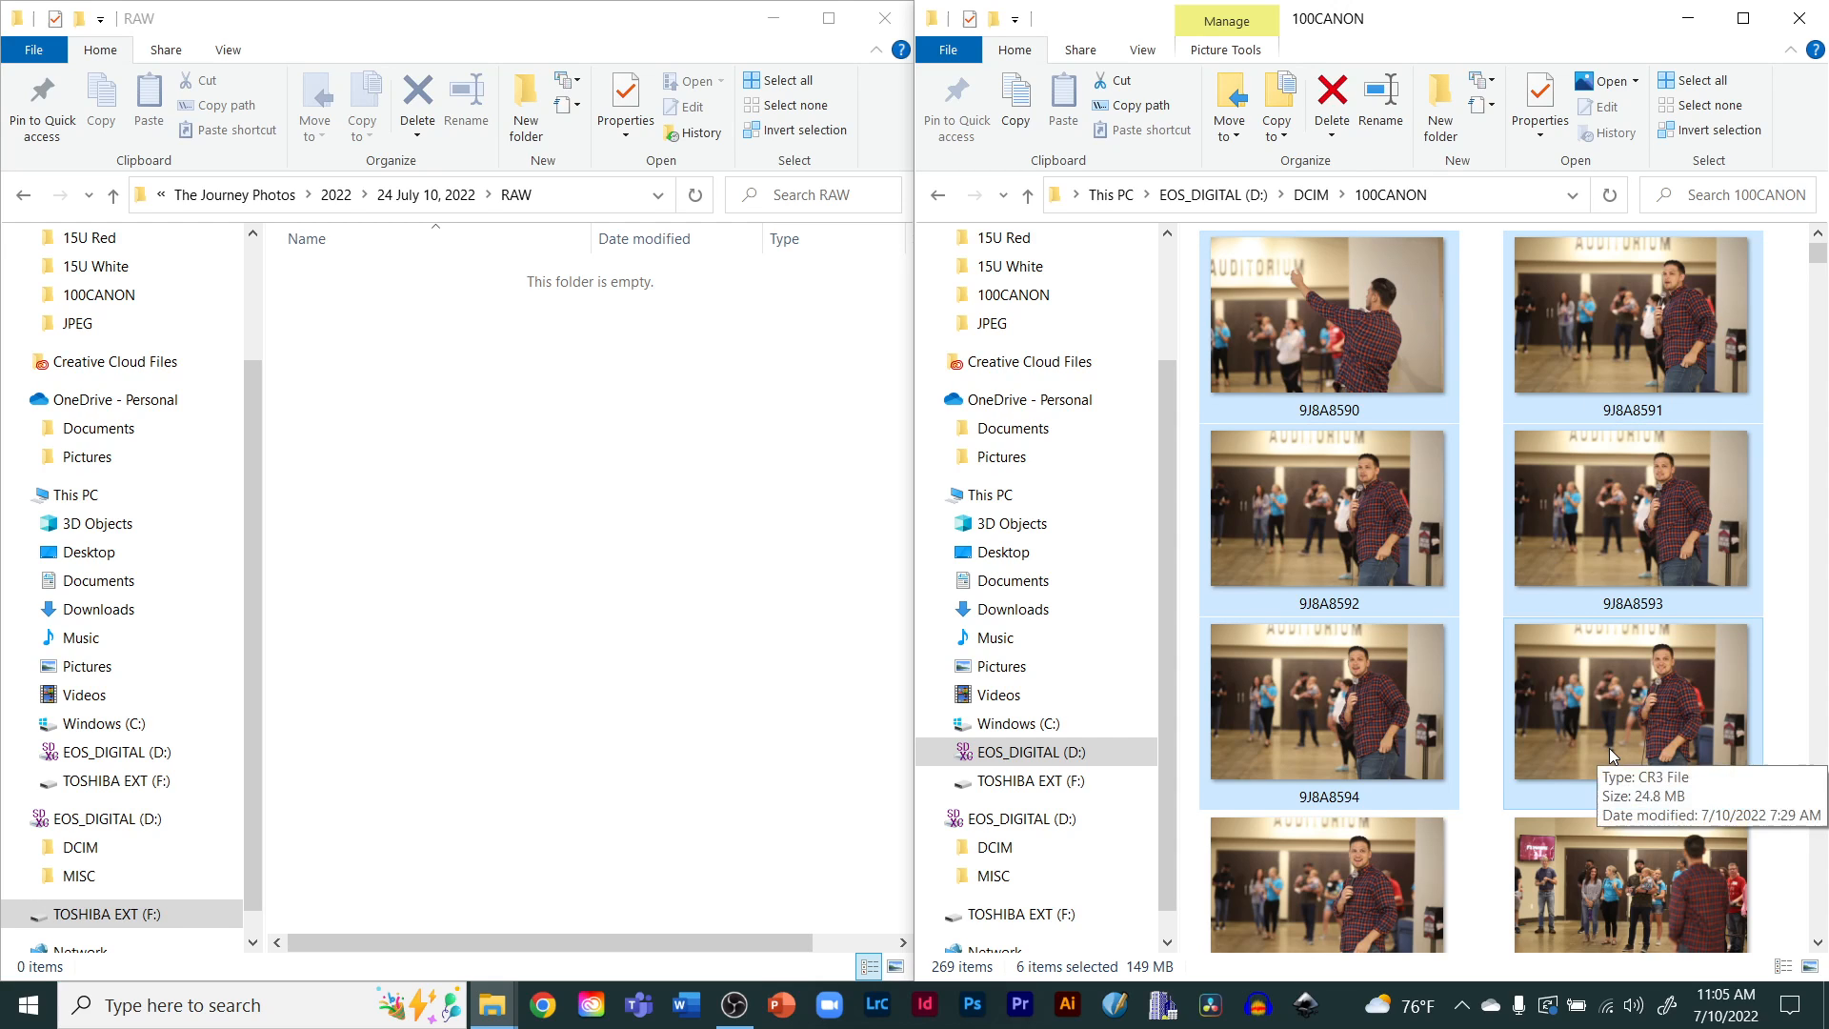
Select the range of photos from 9J8A8612 through the last photo, 9J8A8858
{"action": "scroll", "coordinate": [1610, 756], "scroll_direction": "down", "scroll_amount": 2}
{"action": "scroll", "coordinate": [1611, 756], "scroll_direction": "down", "scroll_amount": 10}
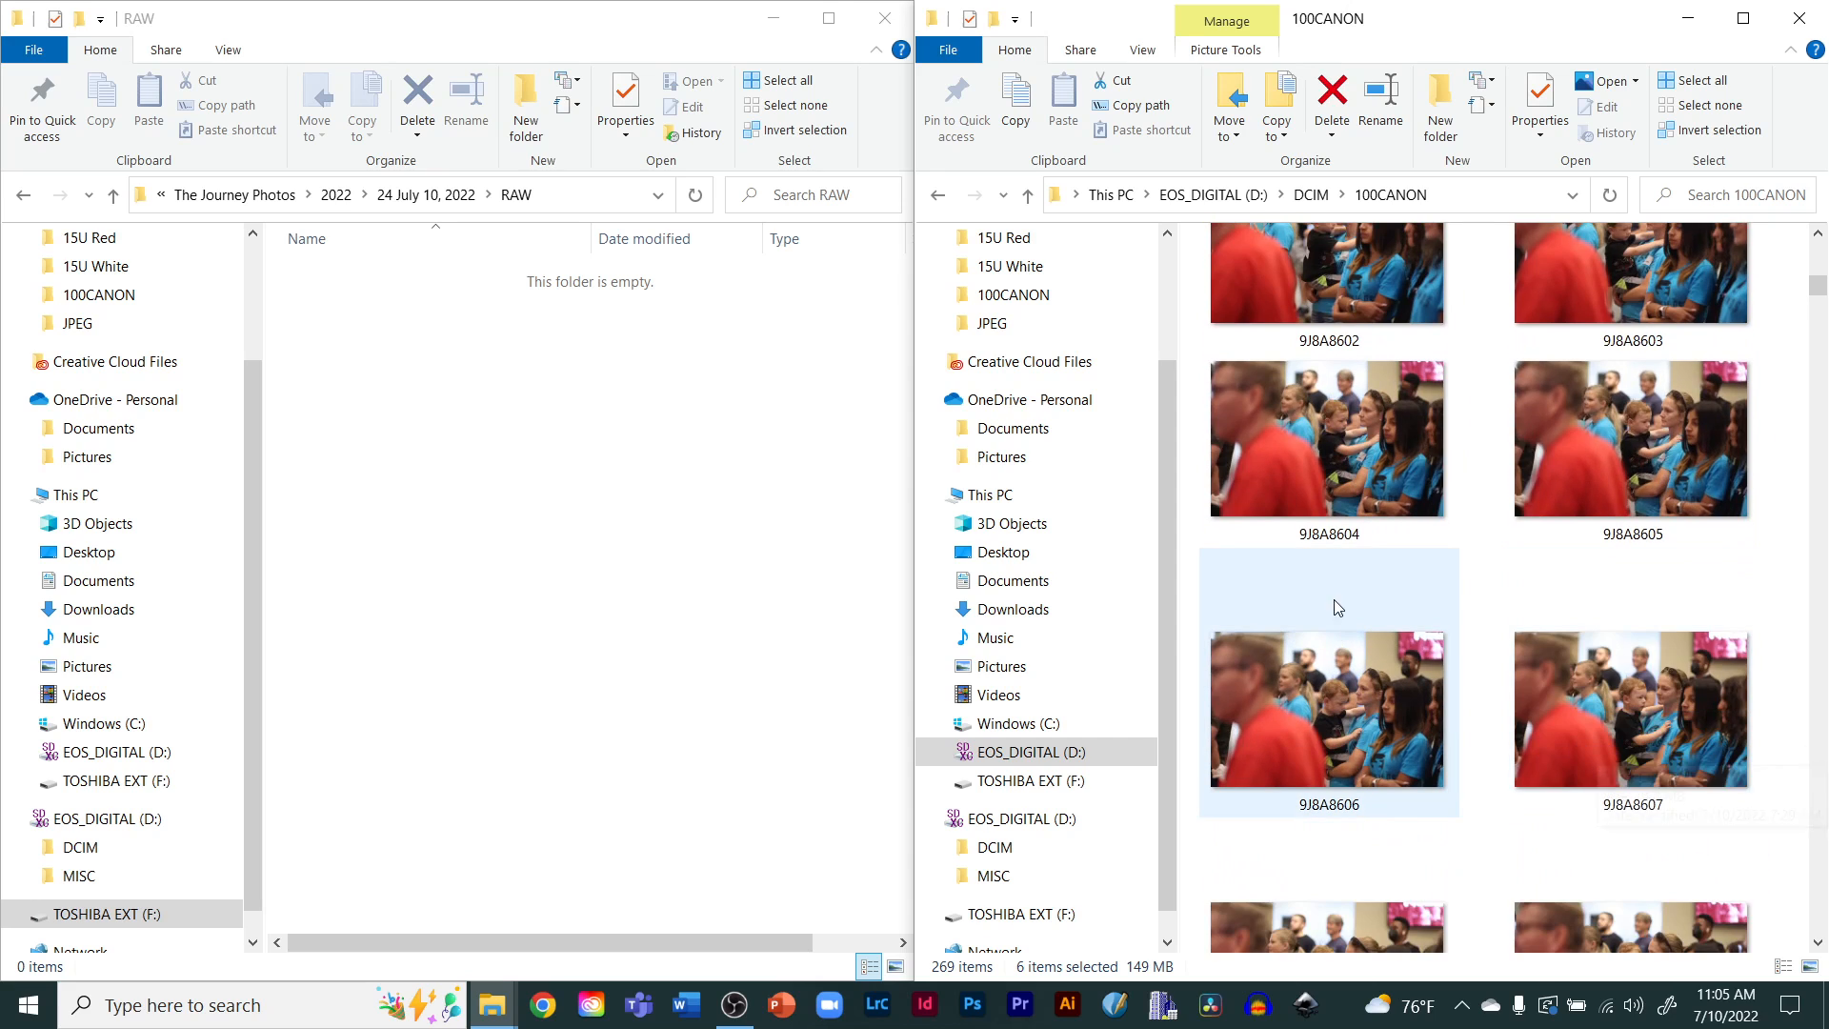
{"action": "scroll", "coordinate": [1373, 671], "scroll_direction": "down", "scroll_amount": 5}
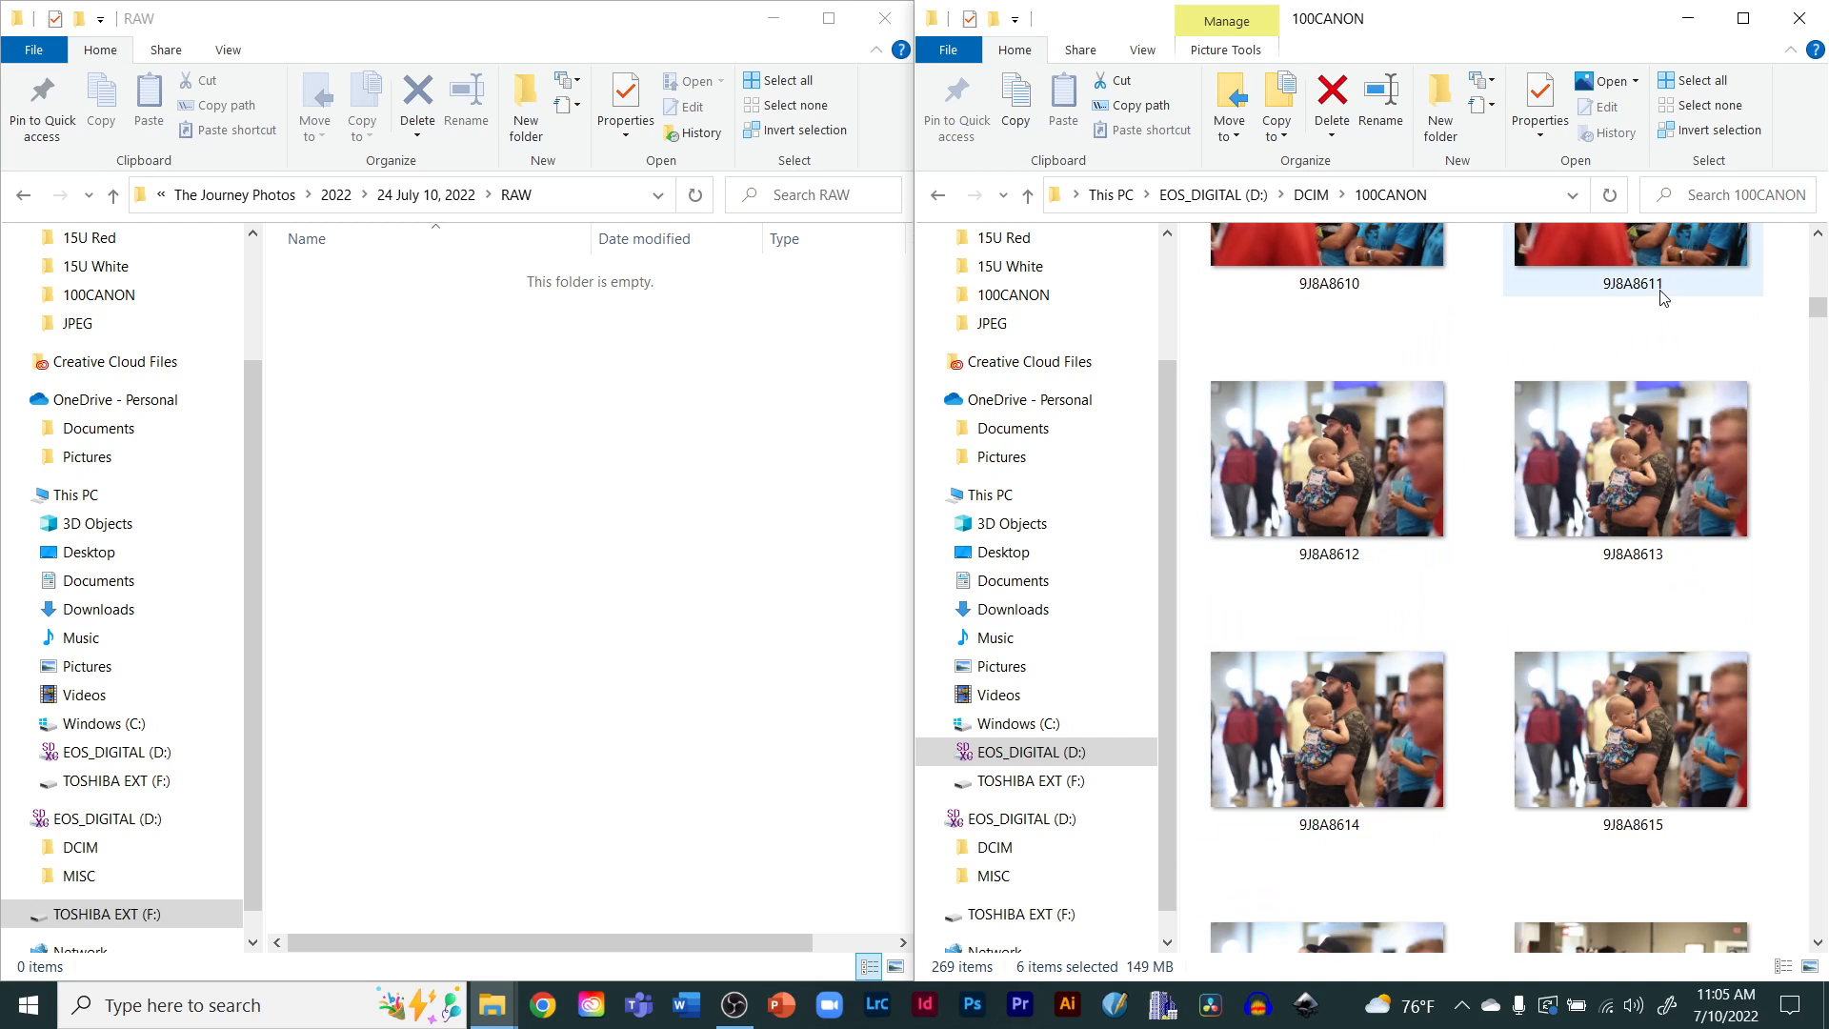
{"action": "left_click", "coordinate": [1322, 453]}
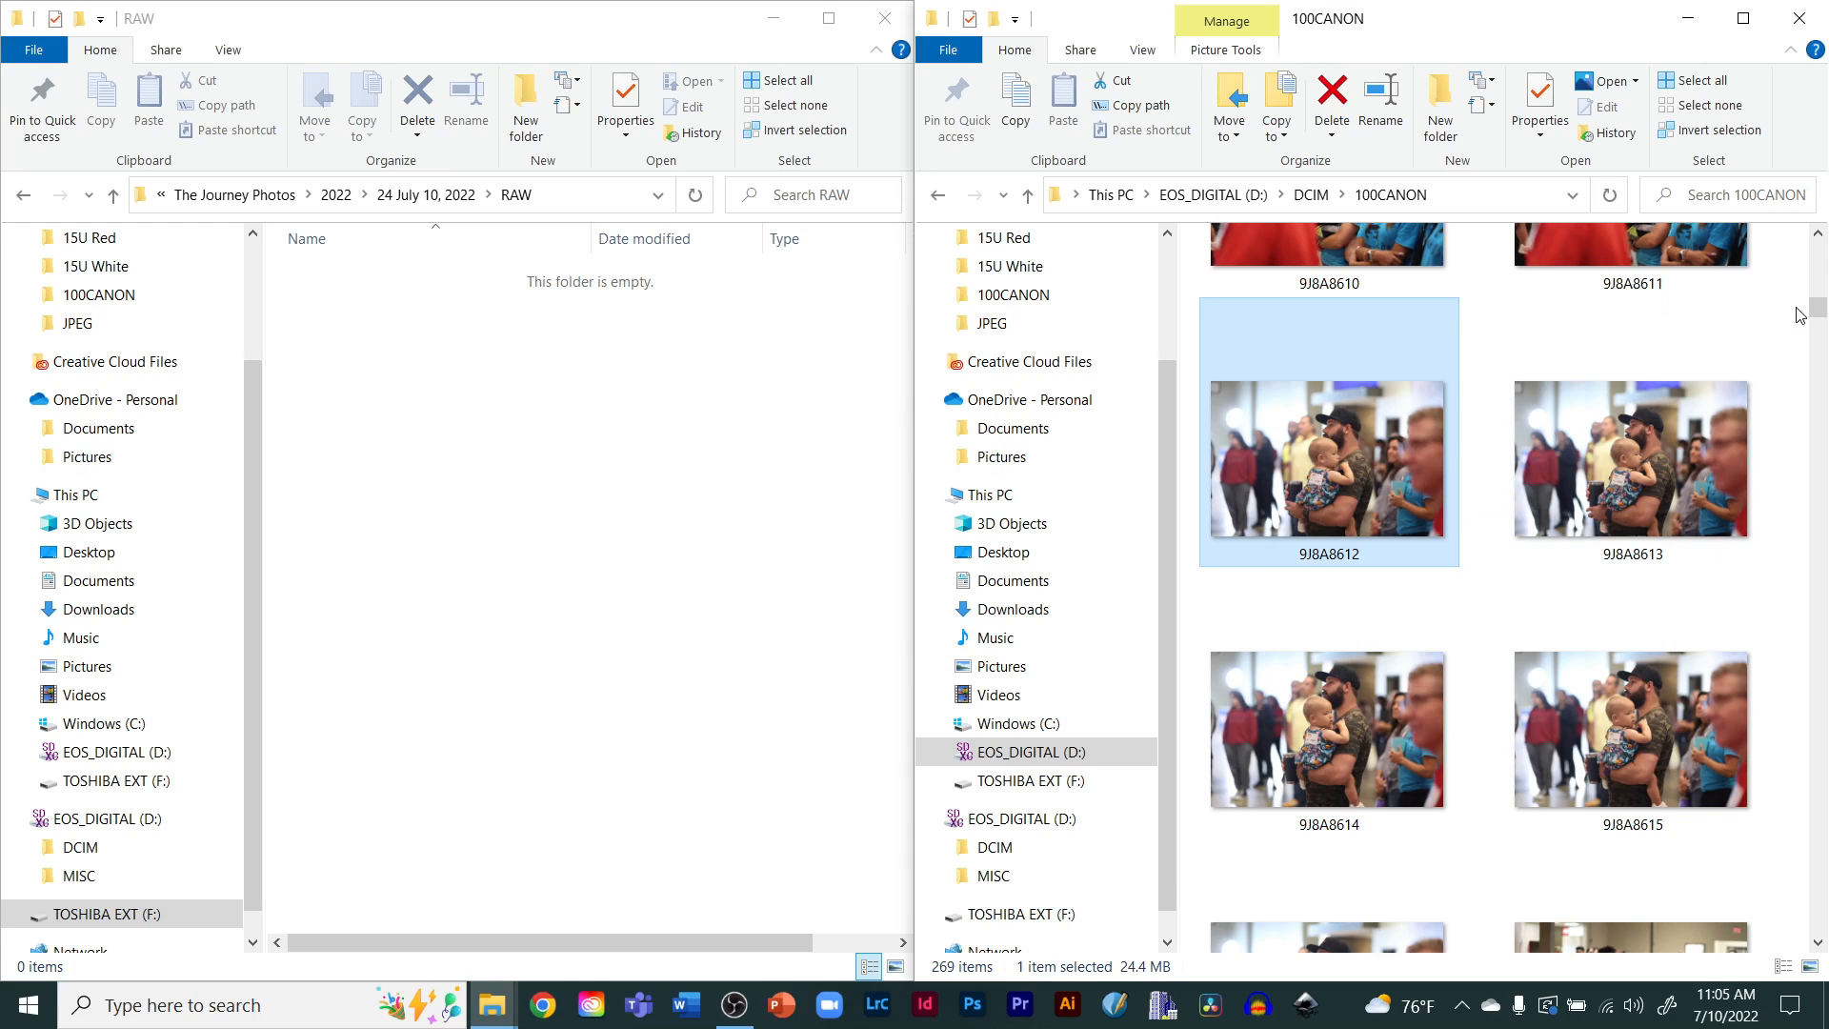
{"action": "left_click_drag", "start_coordinate": [1818, 309], "coordinate": [1822, 931]}
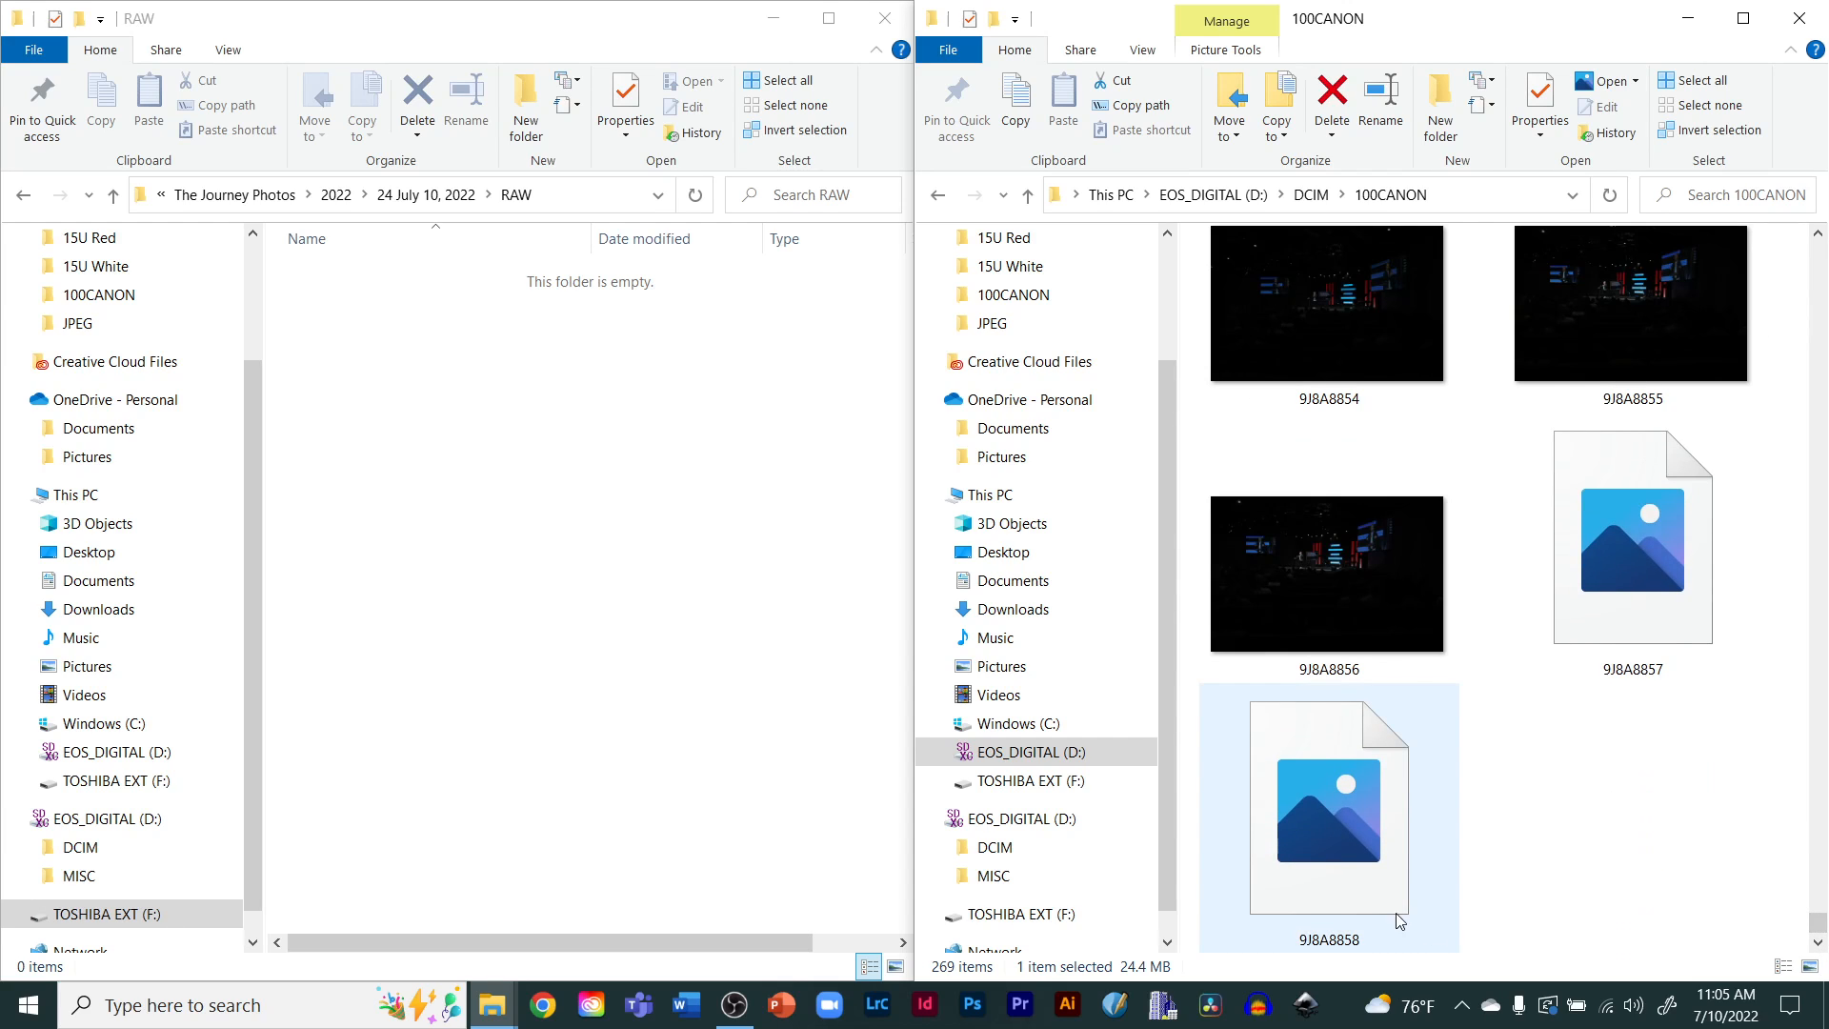
{"action": "left_click", "coordinate": [1318, 850], "text": "shift"}
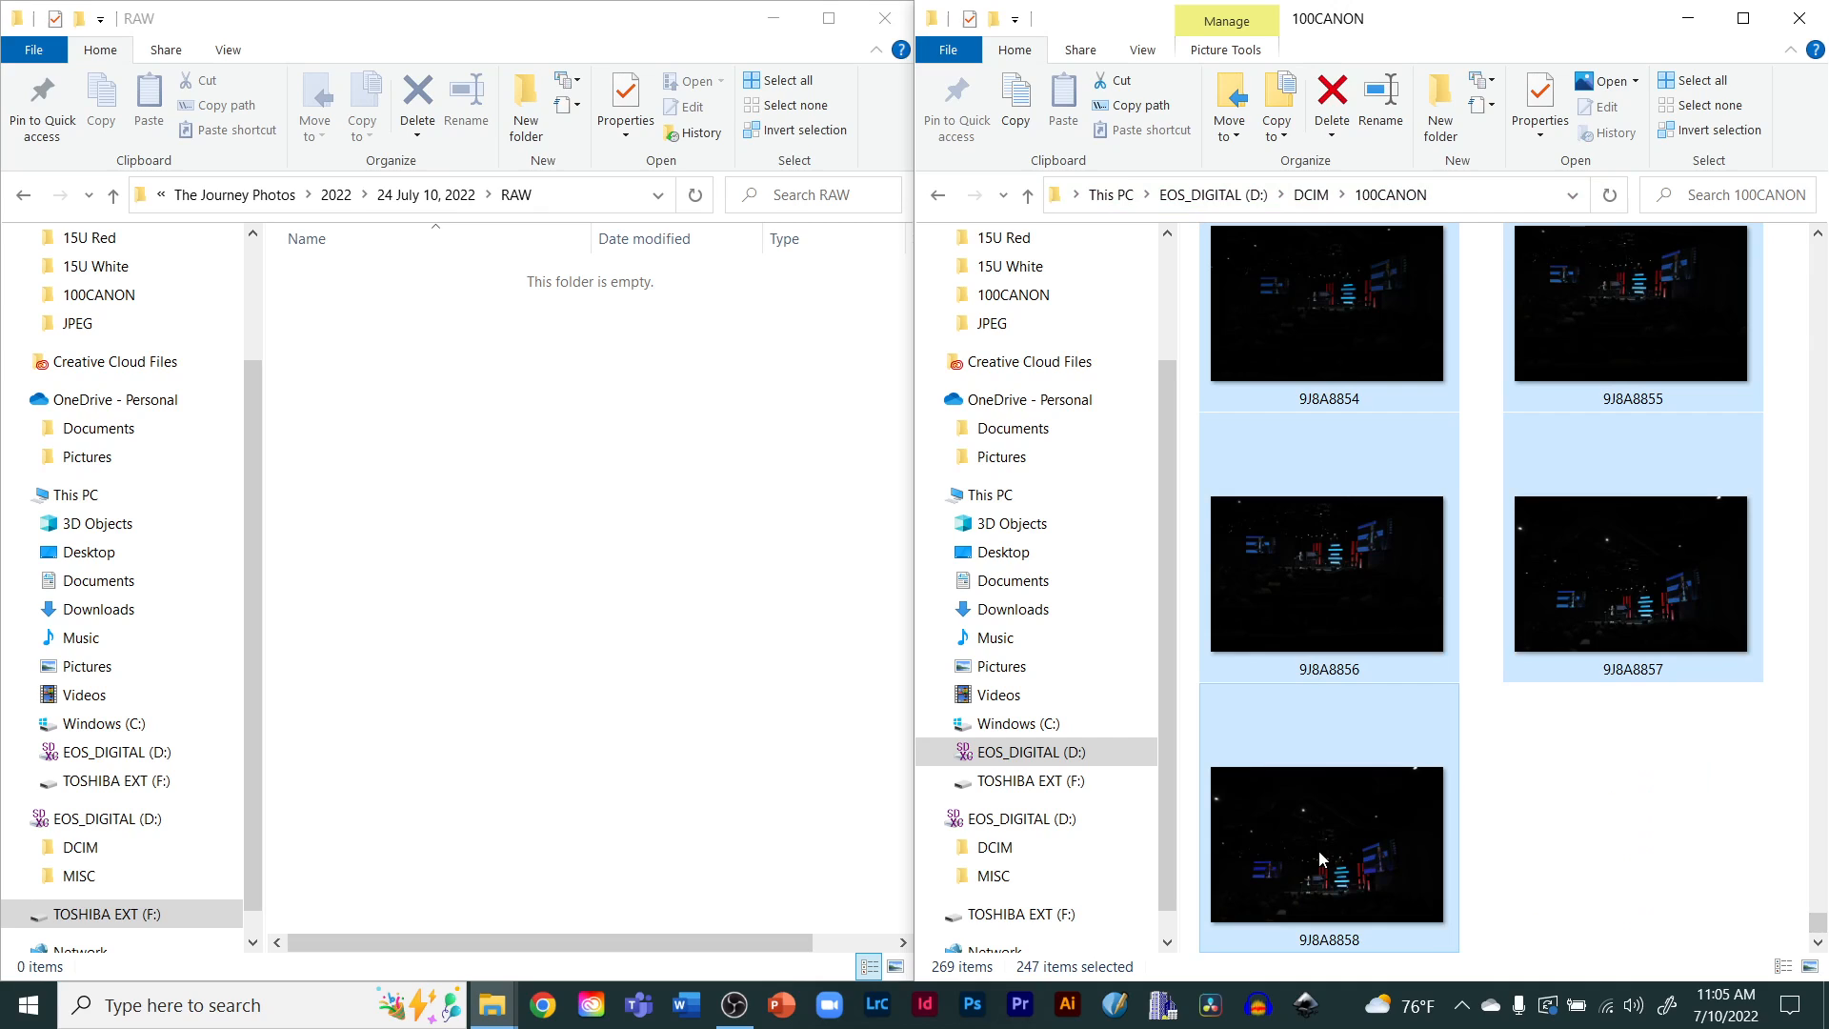
Select all photos on the card and copy them into the RAW folder on the external drive
{"action": "scroll", "coordinate": [1318, 851], "scroll_direction": "up", "scroll_amount": 1}
{"action": "scroll", "coordinate": [1319, 851], "scroll_direction": "down", "scroll_amount": 1}
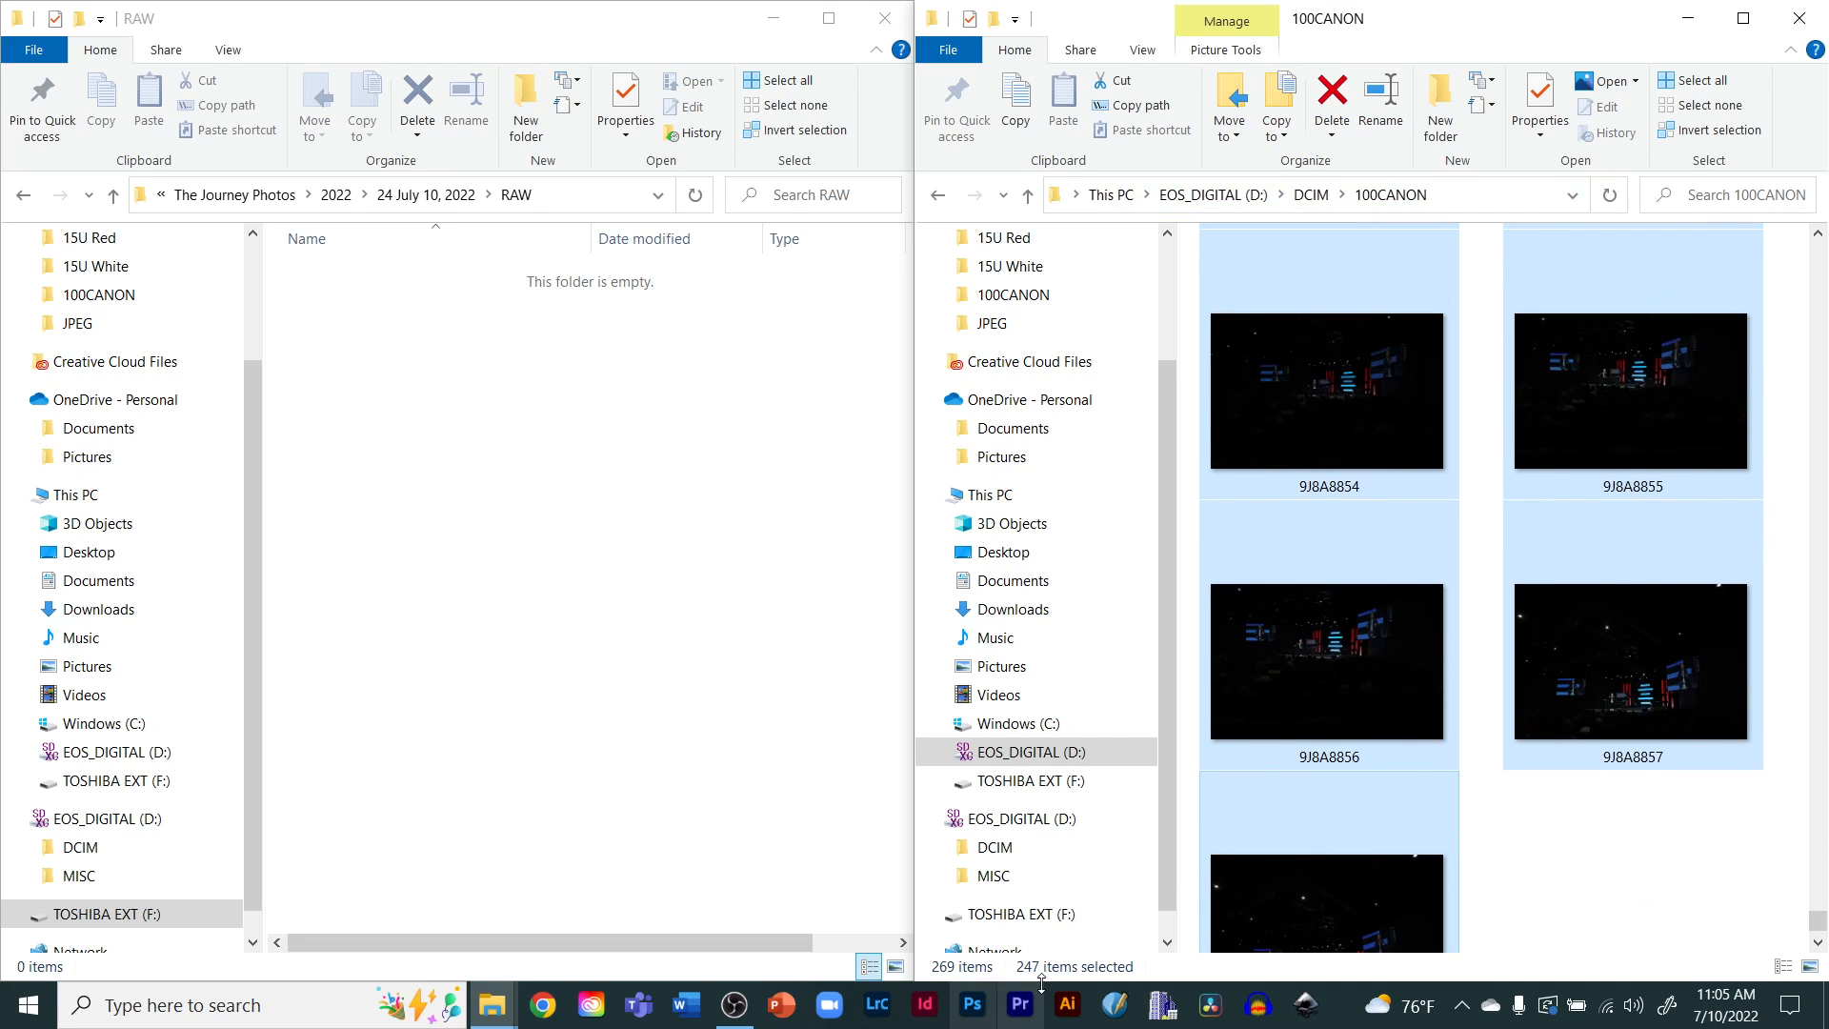
{"action": "scroll", "coordinate": [1365, 796], "scroll_direction": "up", "scroll_amount": 8}
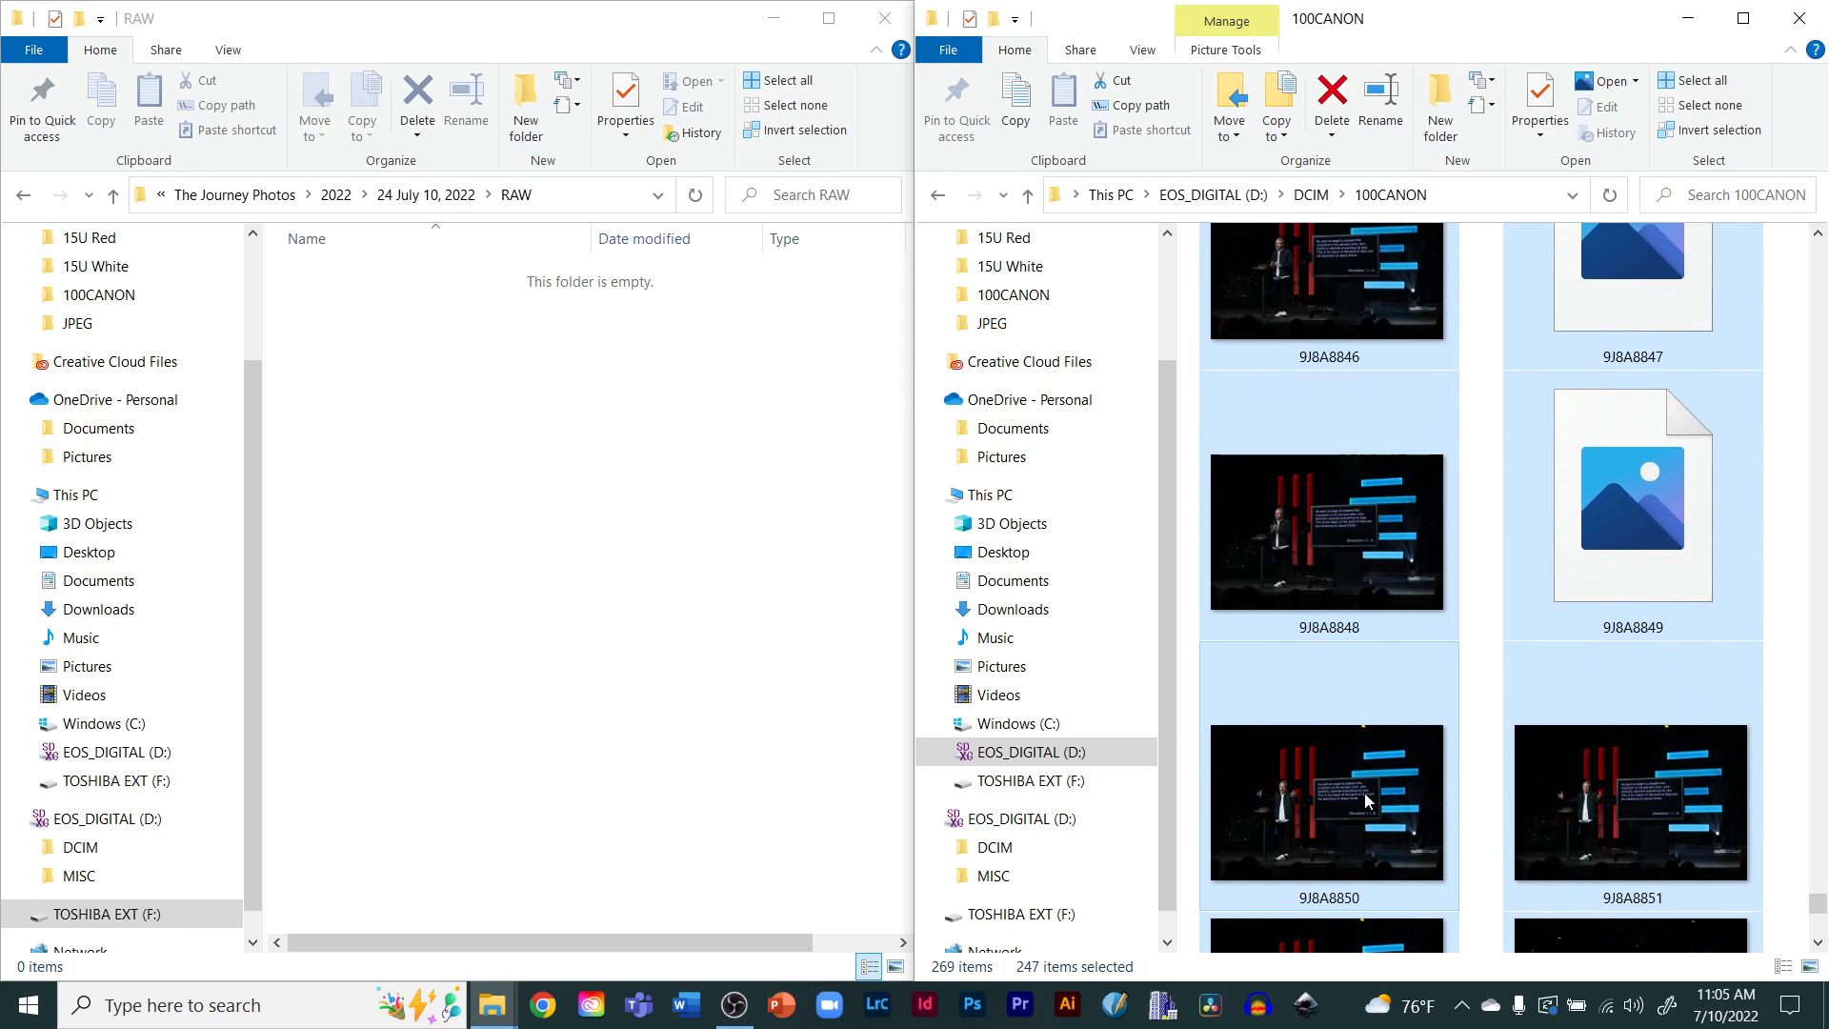
{"action": "scroll", "coordinate": [1365, 799], "scroll_direction": "up", "scroll_amount": 7}
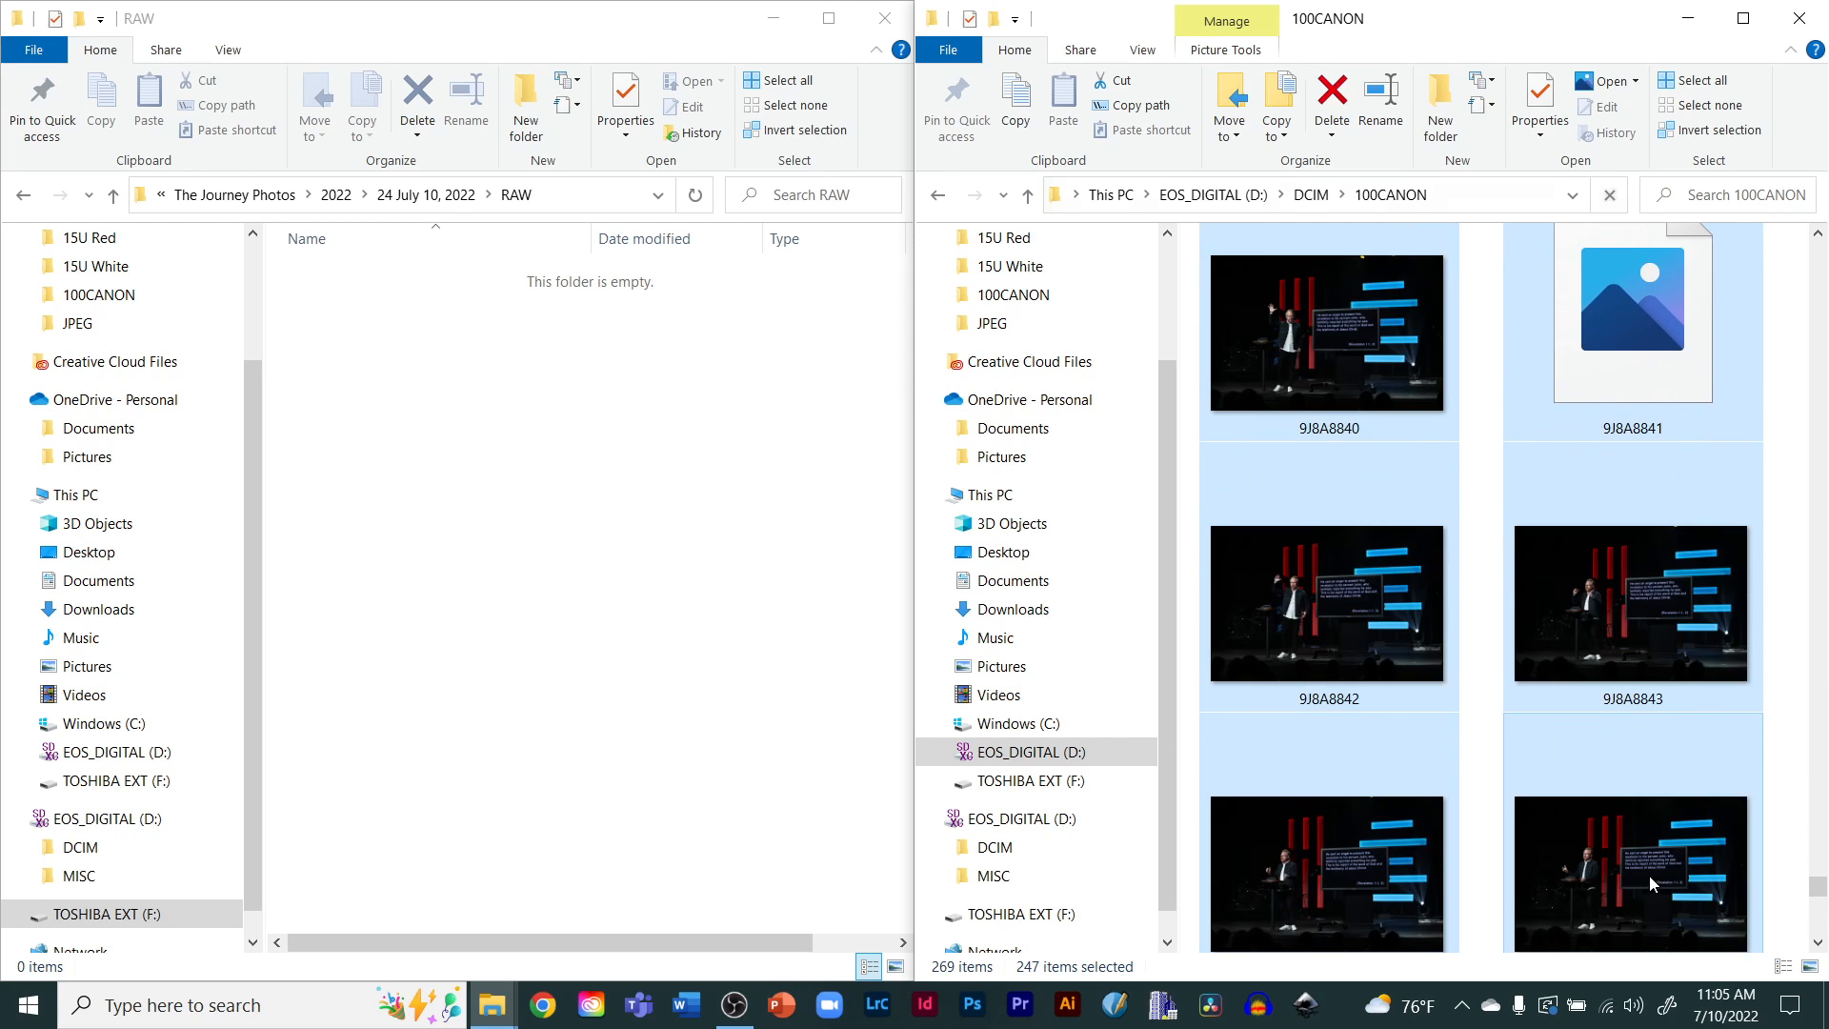
{"action": "left_click_drag", "start_coordinate": [1817, 888], "coordinate": [1772, 243]}
{"action": "left_click", "coordinate": [1281, 343]}
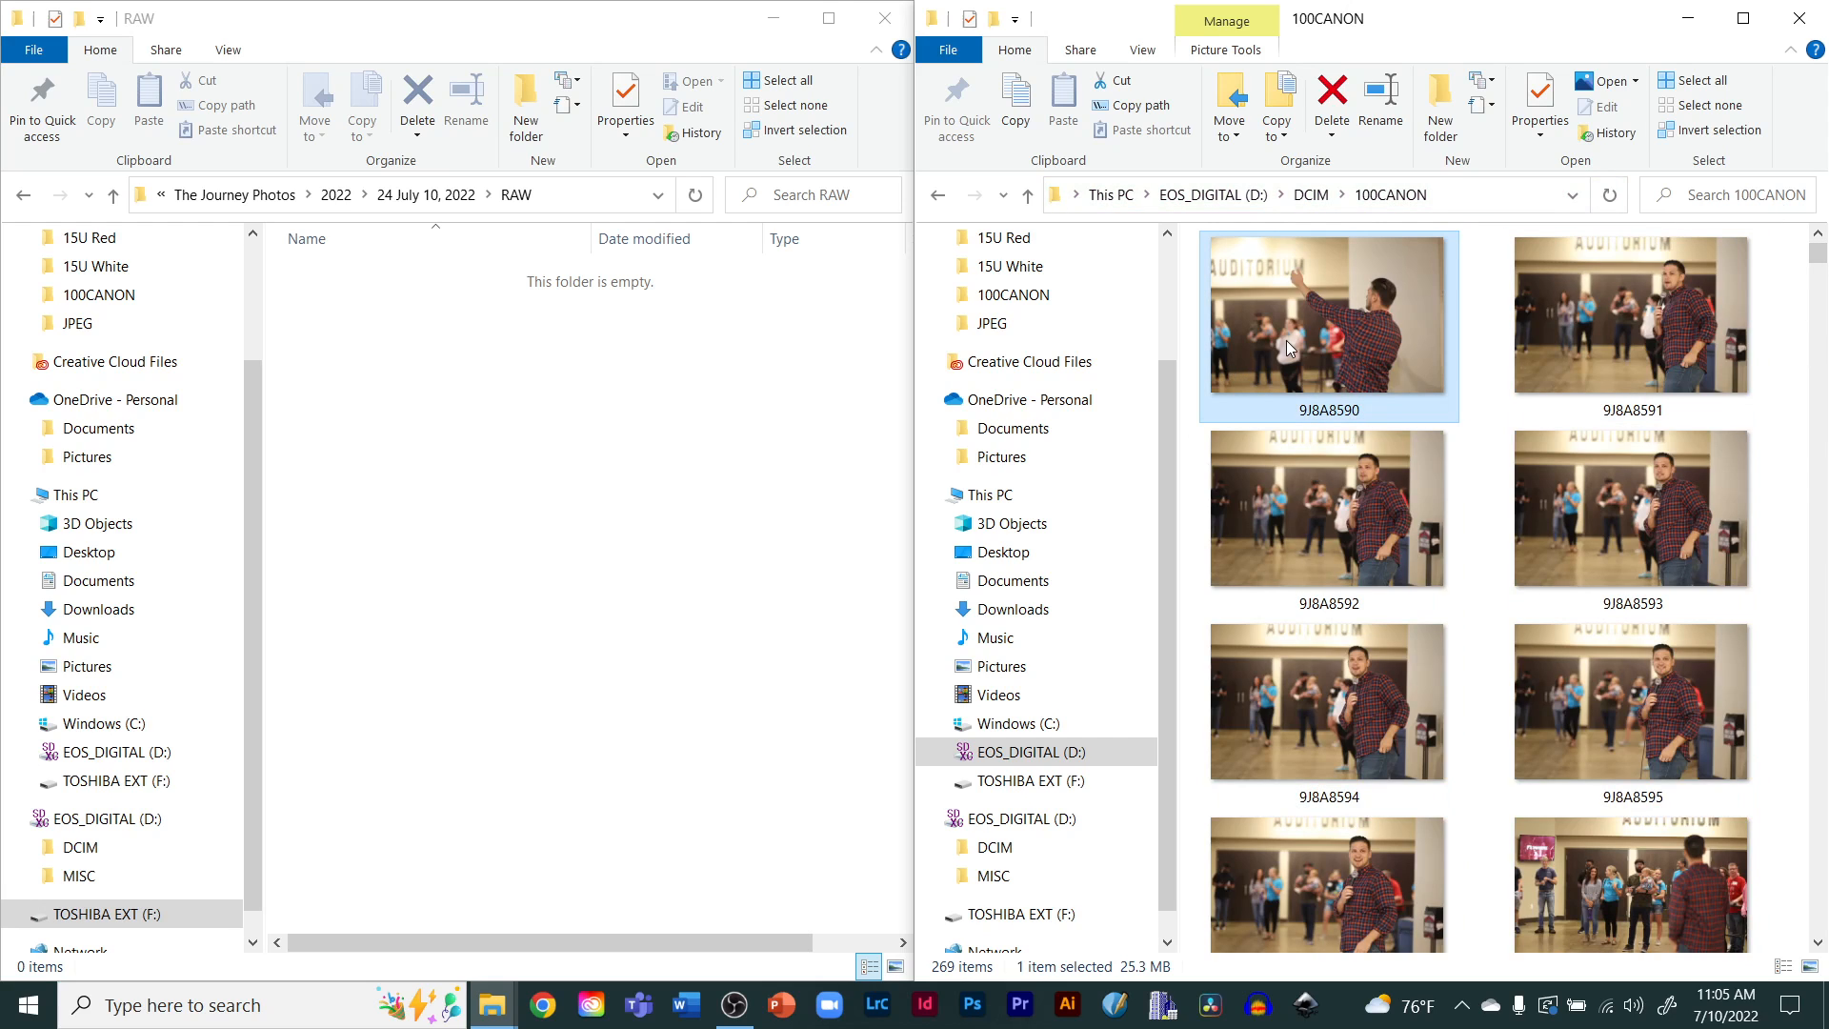
{"action": "key", "text": "ctrl+a"}
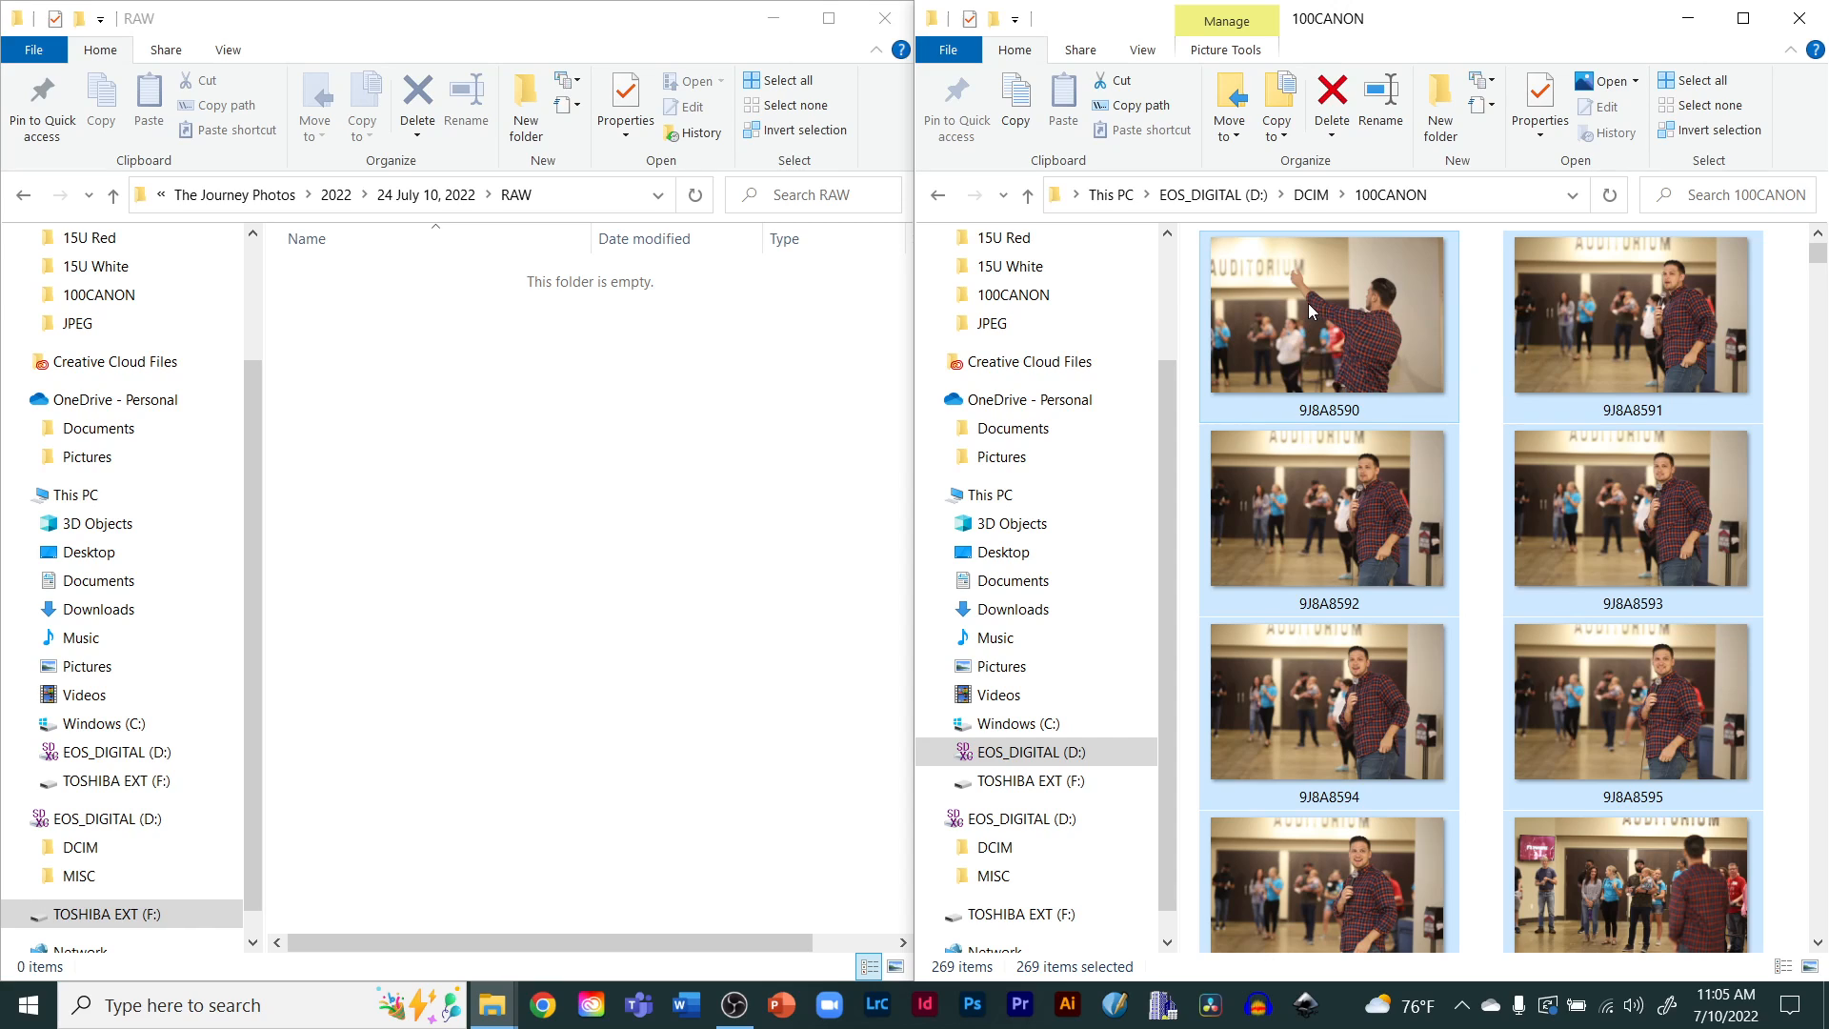
{"action": "left_click_drag", "start_coordinate": [1307, 303], "coordinate": [465, 554]}
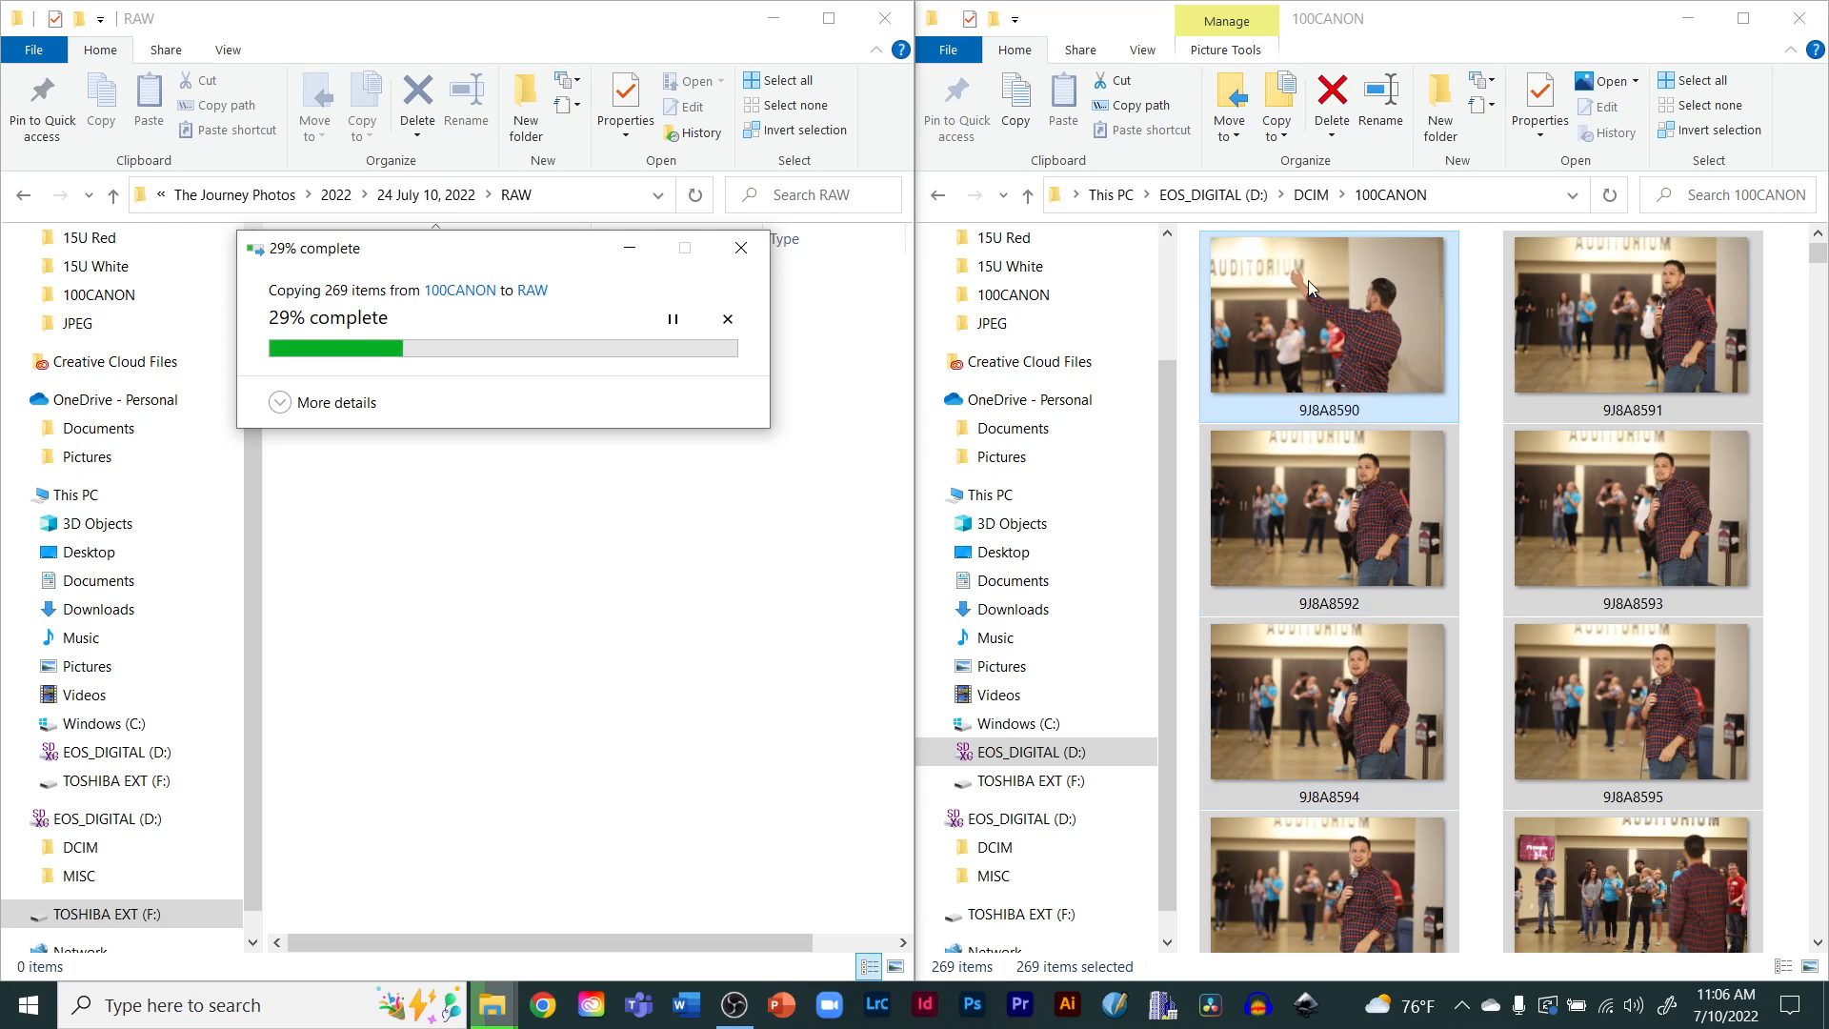
Select all the copied photo files in the RAW folder
{"action": "left_click", "coordinate": [1323, 34]}
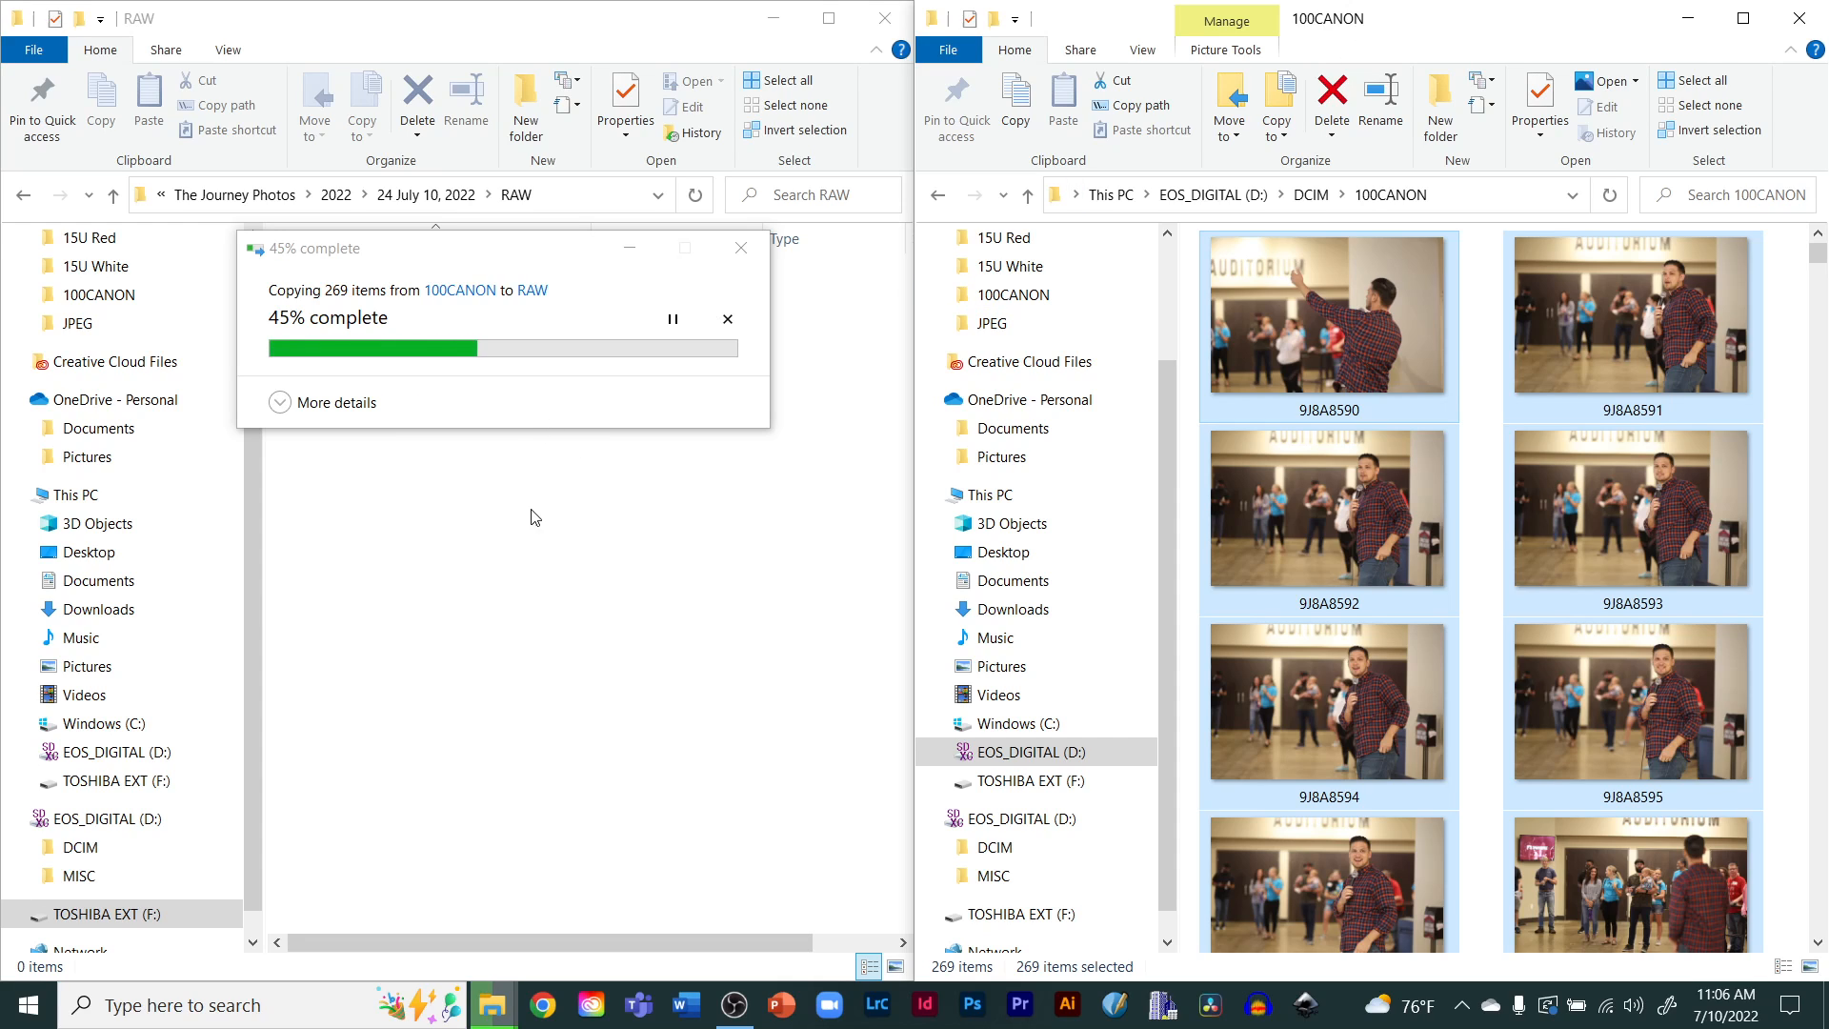
{"action": "left_click", "coordinate": [521, 560]}
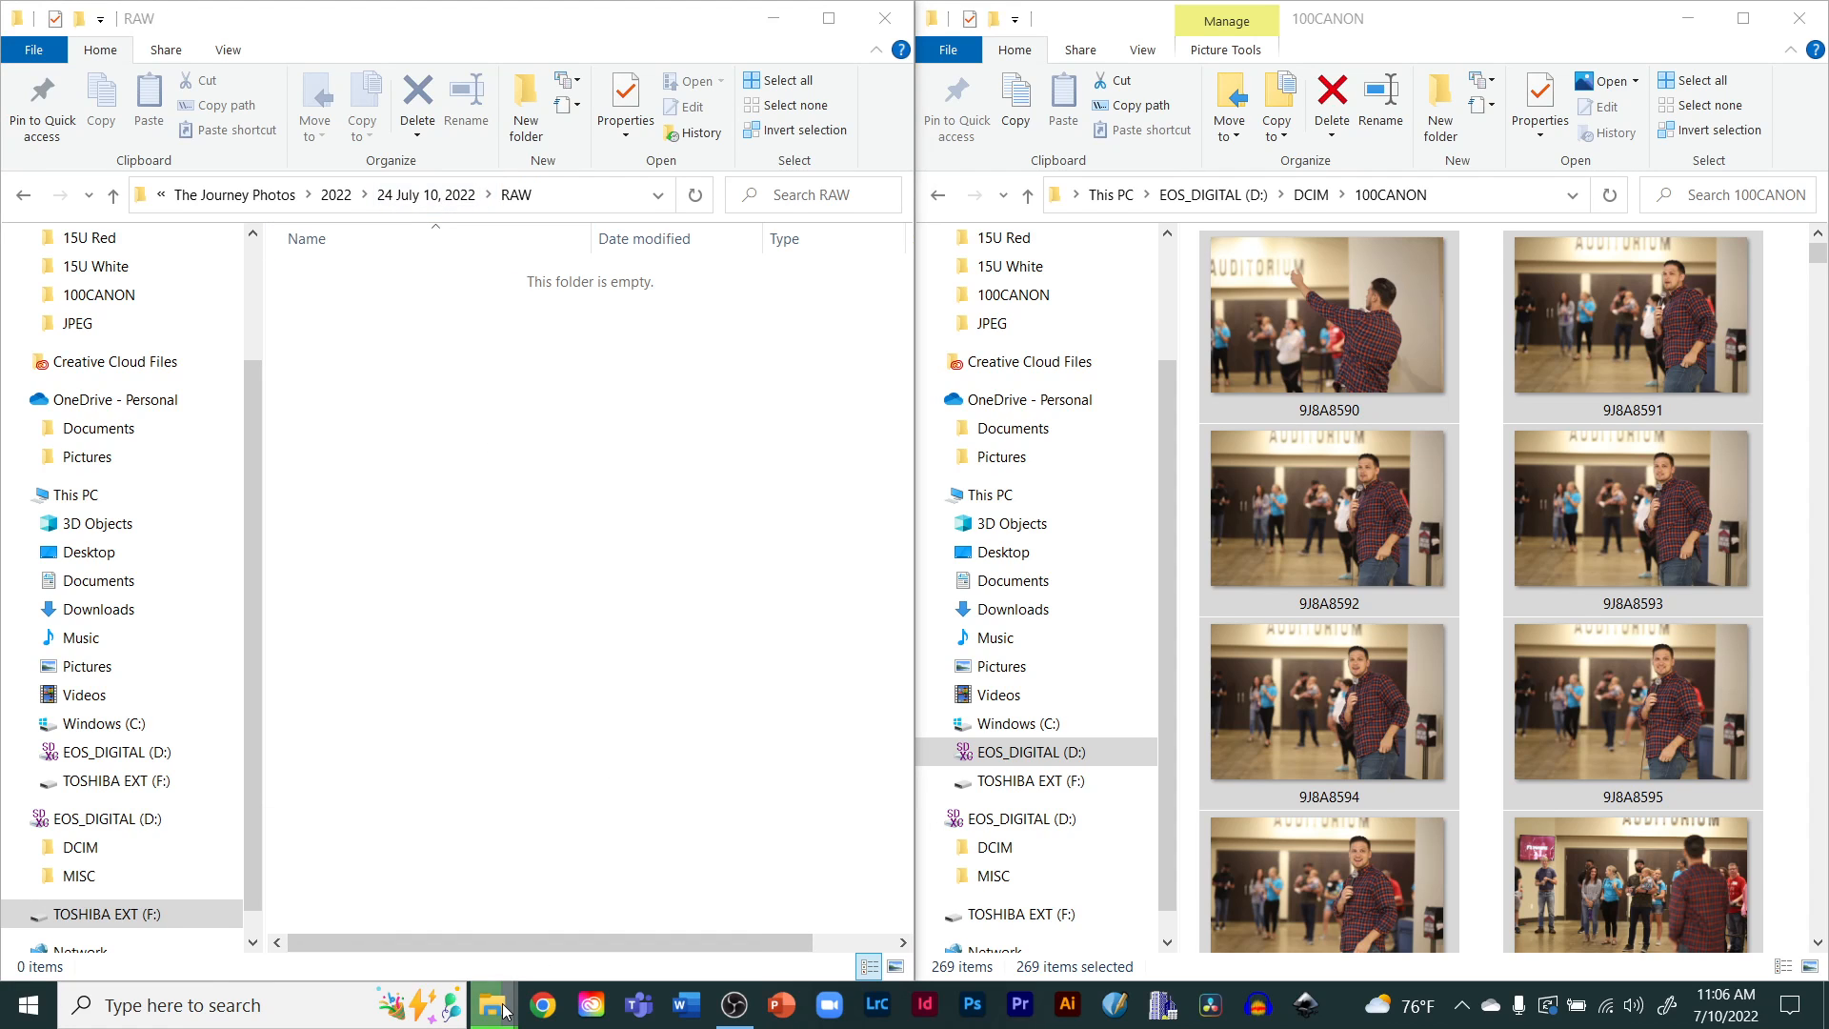
{"action": "mouse_move", "coordinate": [505, 1008]}
{"action": "left_click", "coordinate": [644, 832]}
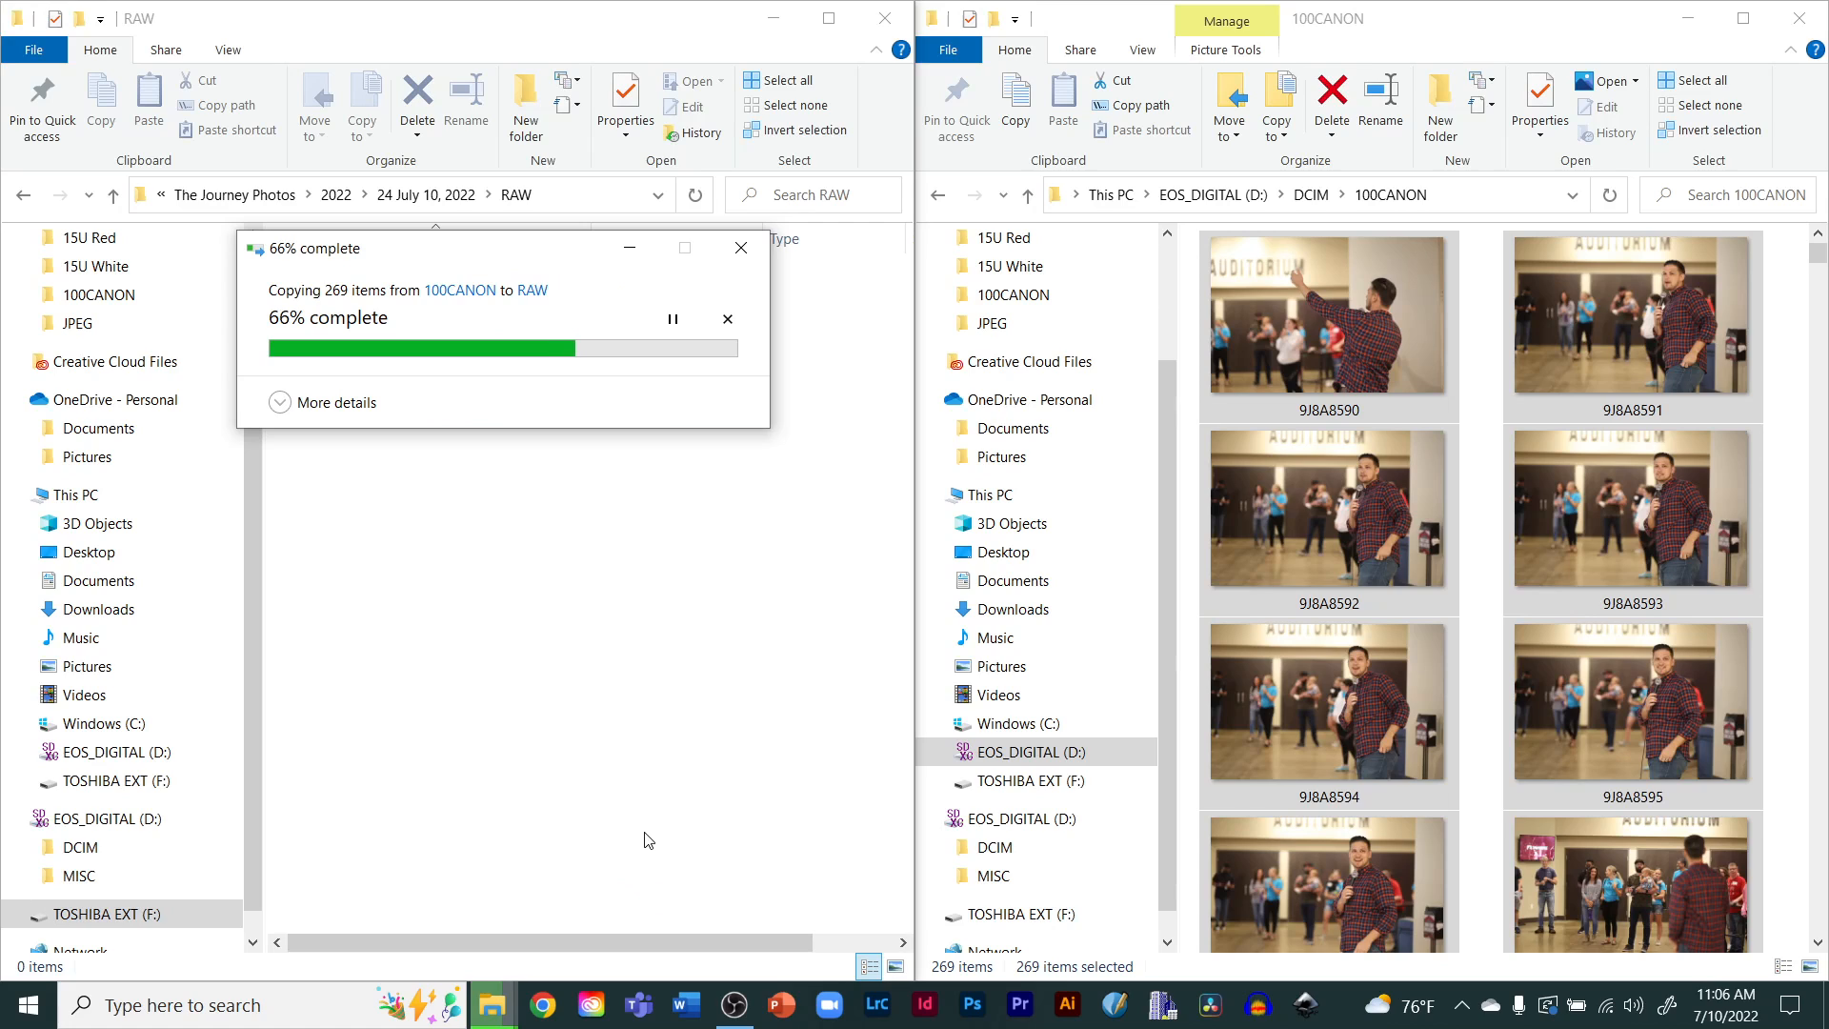
{"action": "left_click_drag", "start_coordinate": [510, 257], "coordinate": [943, 545]}
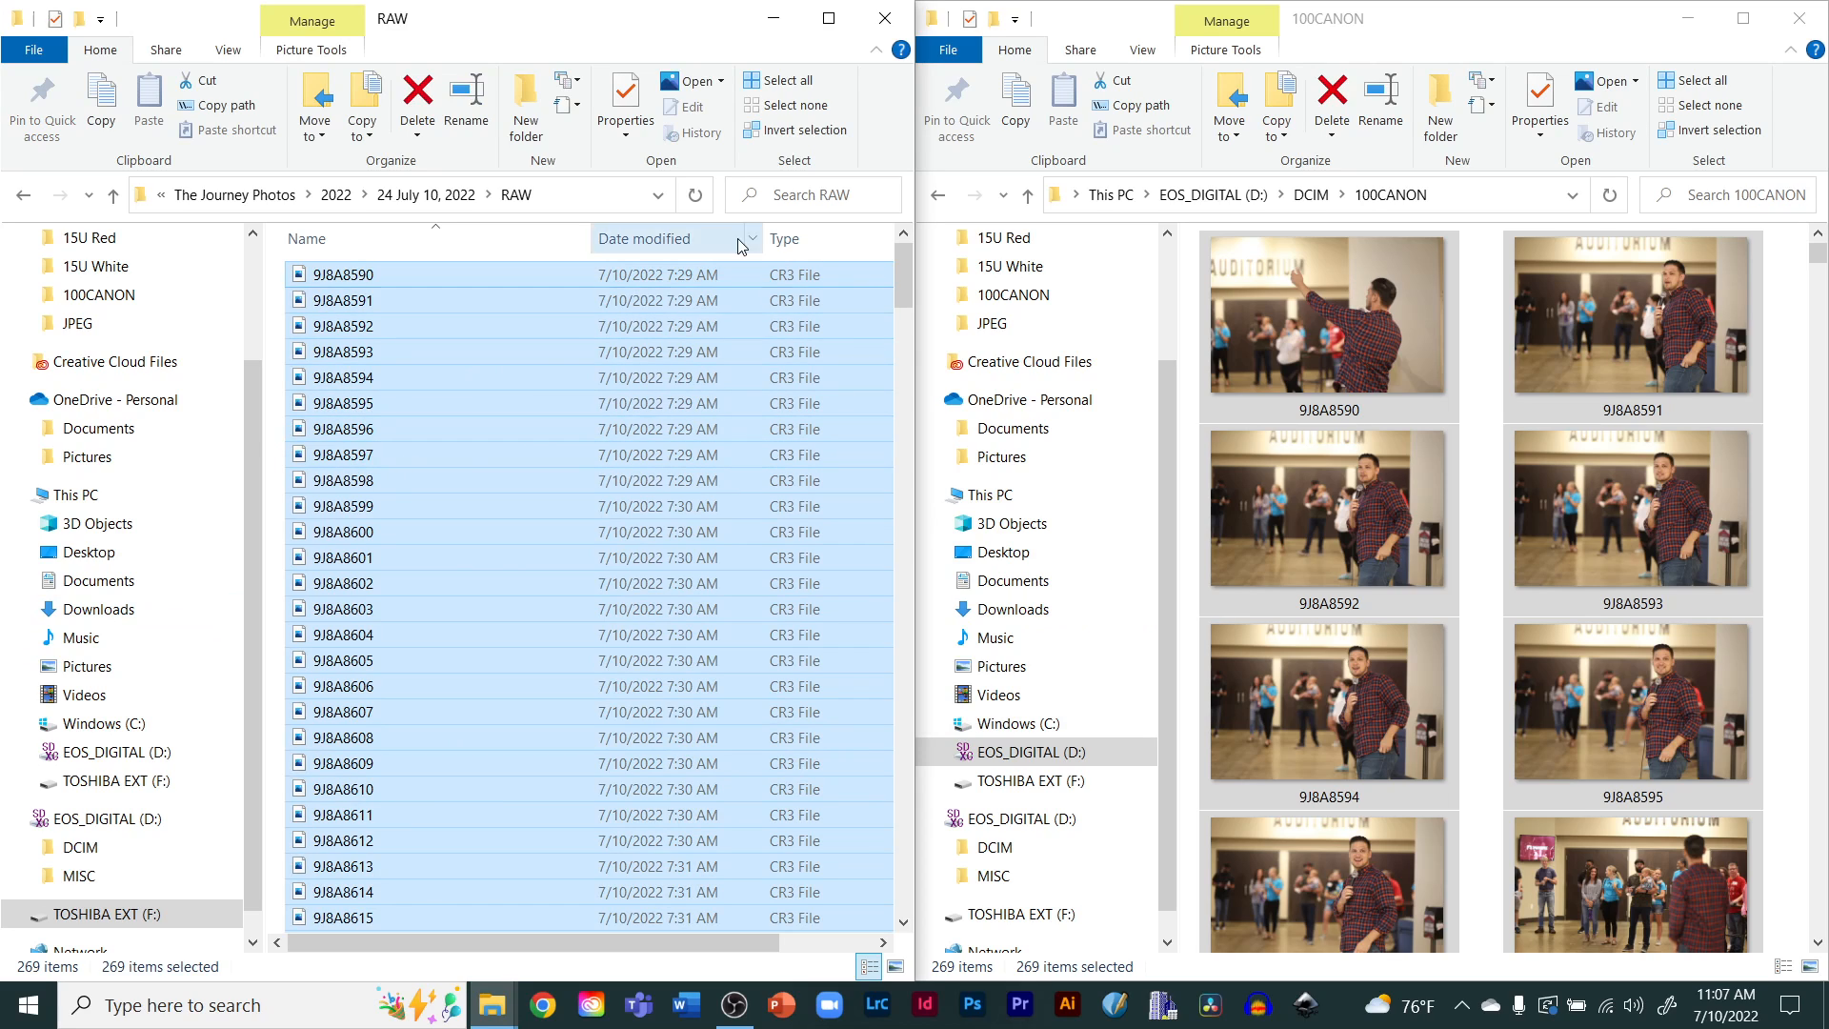
Close the 100CANON card window
{"action": "left_click", "coordinate": [1508, 30]}
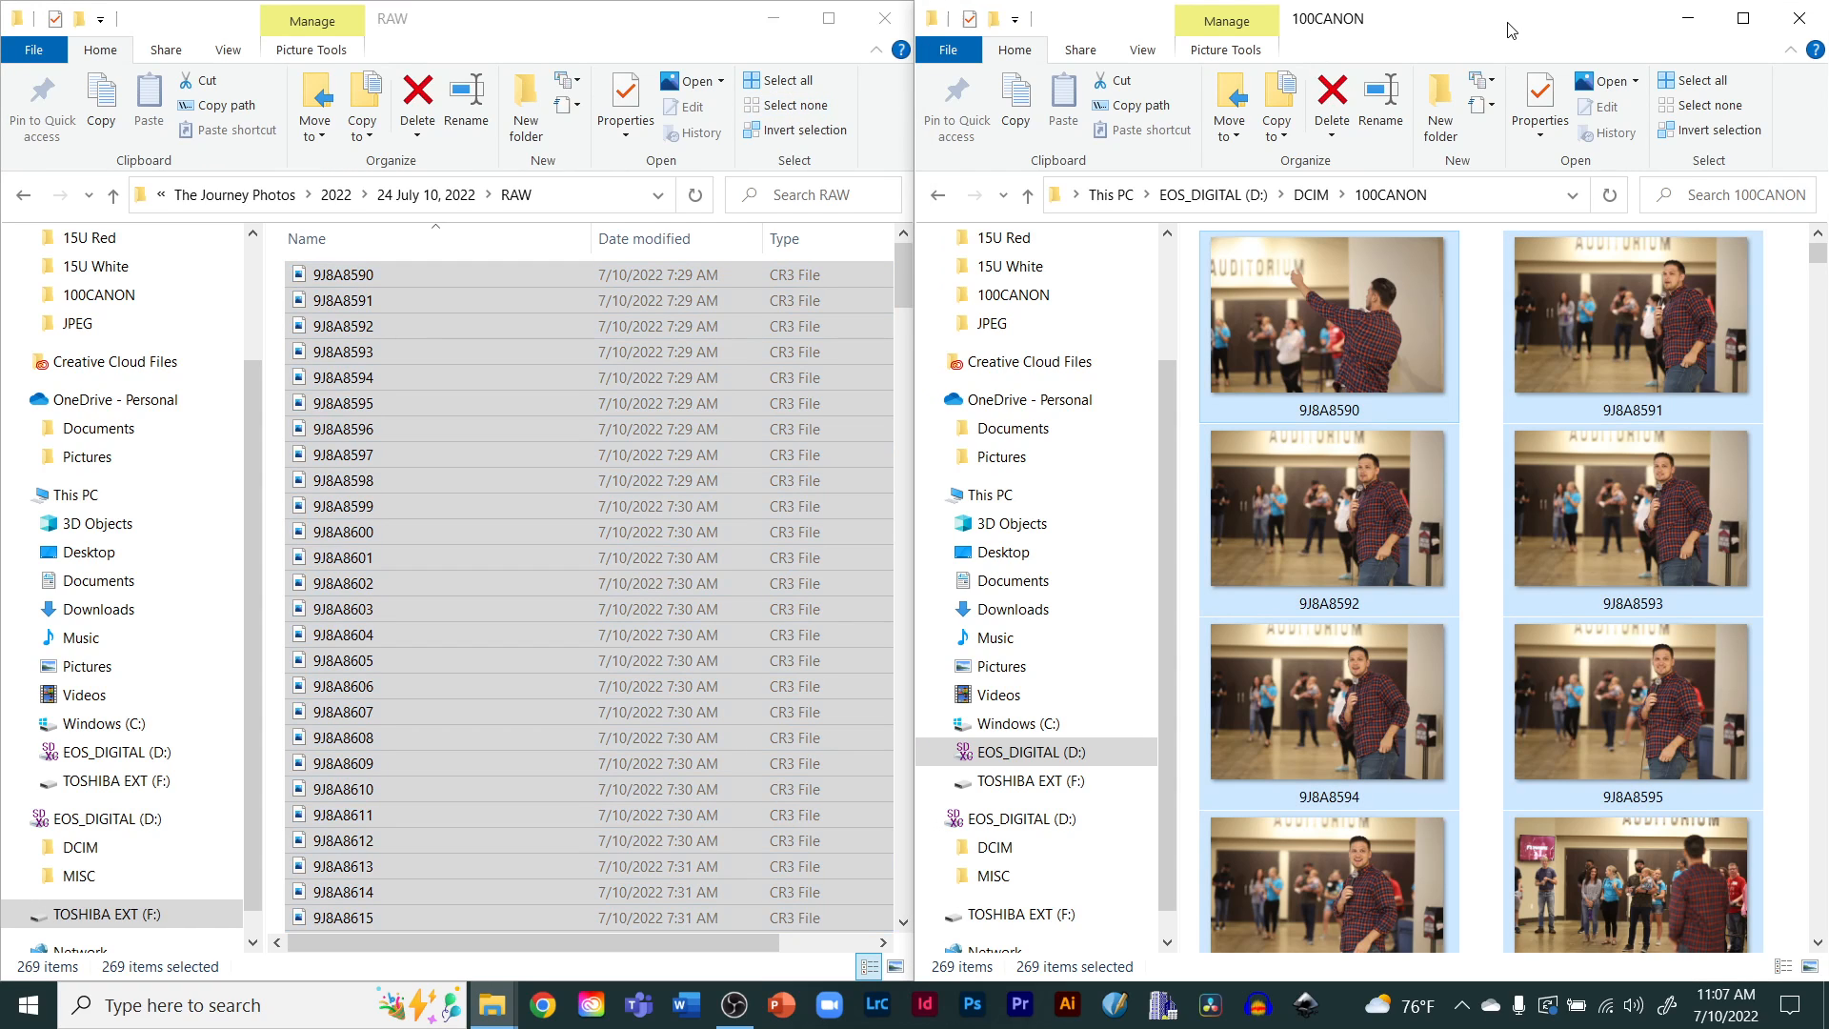
{"action": "left_click", "coordinate": [1803, 28]}
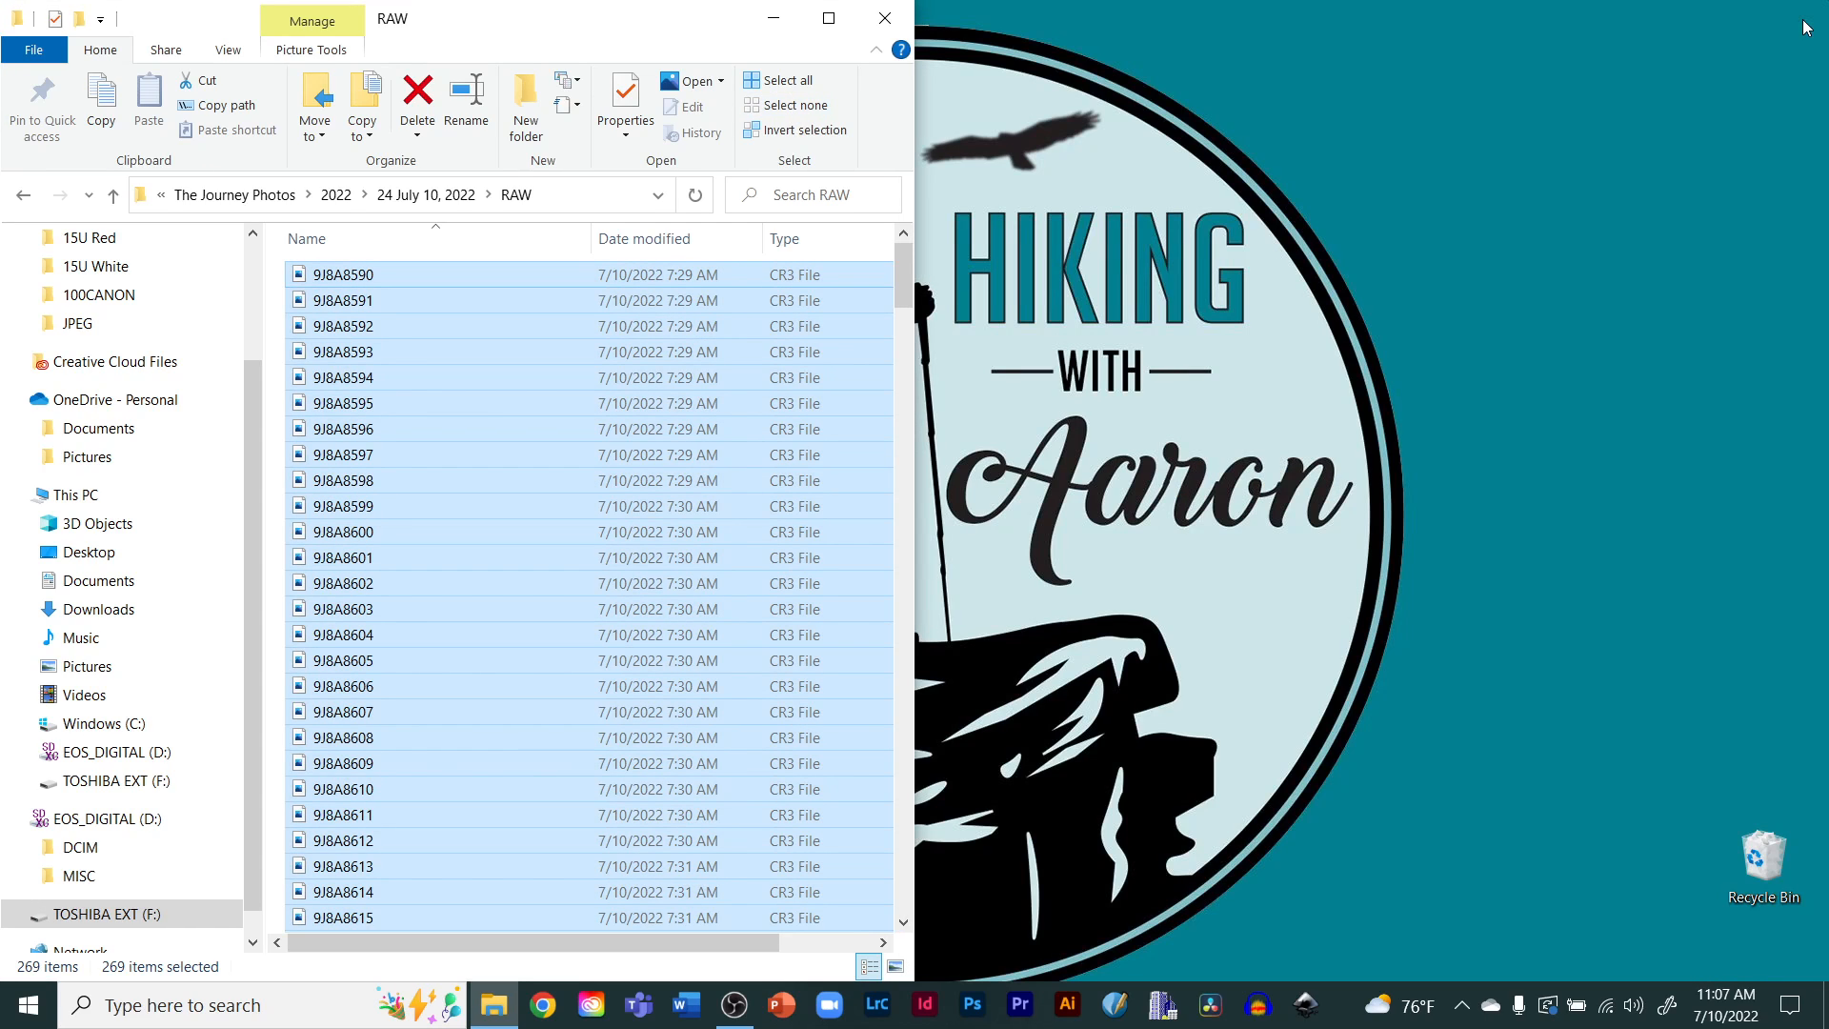
Maximize the window showing the RAW folder and clear the file selection
{"action": "left_click", "coordinate": [829, 21]}
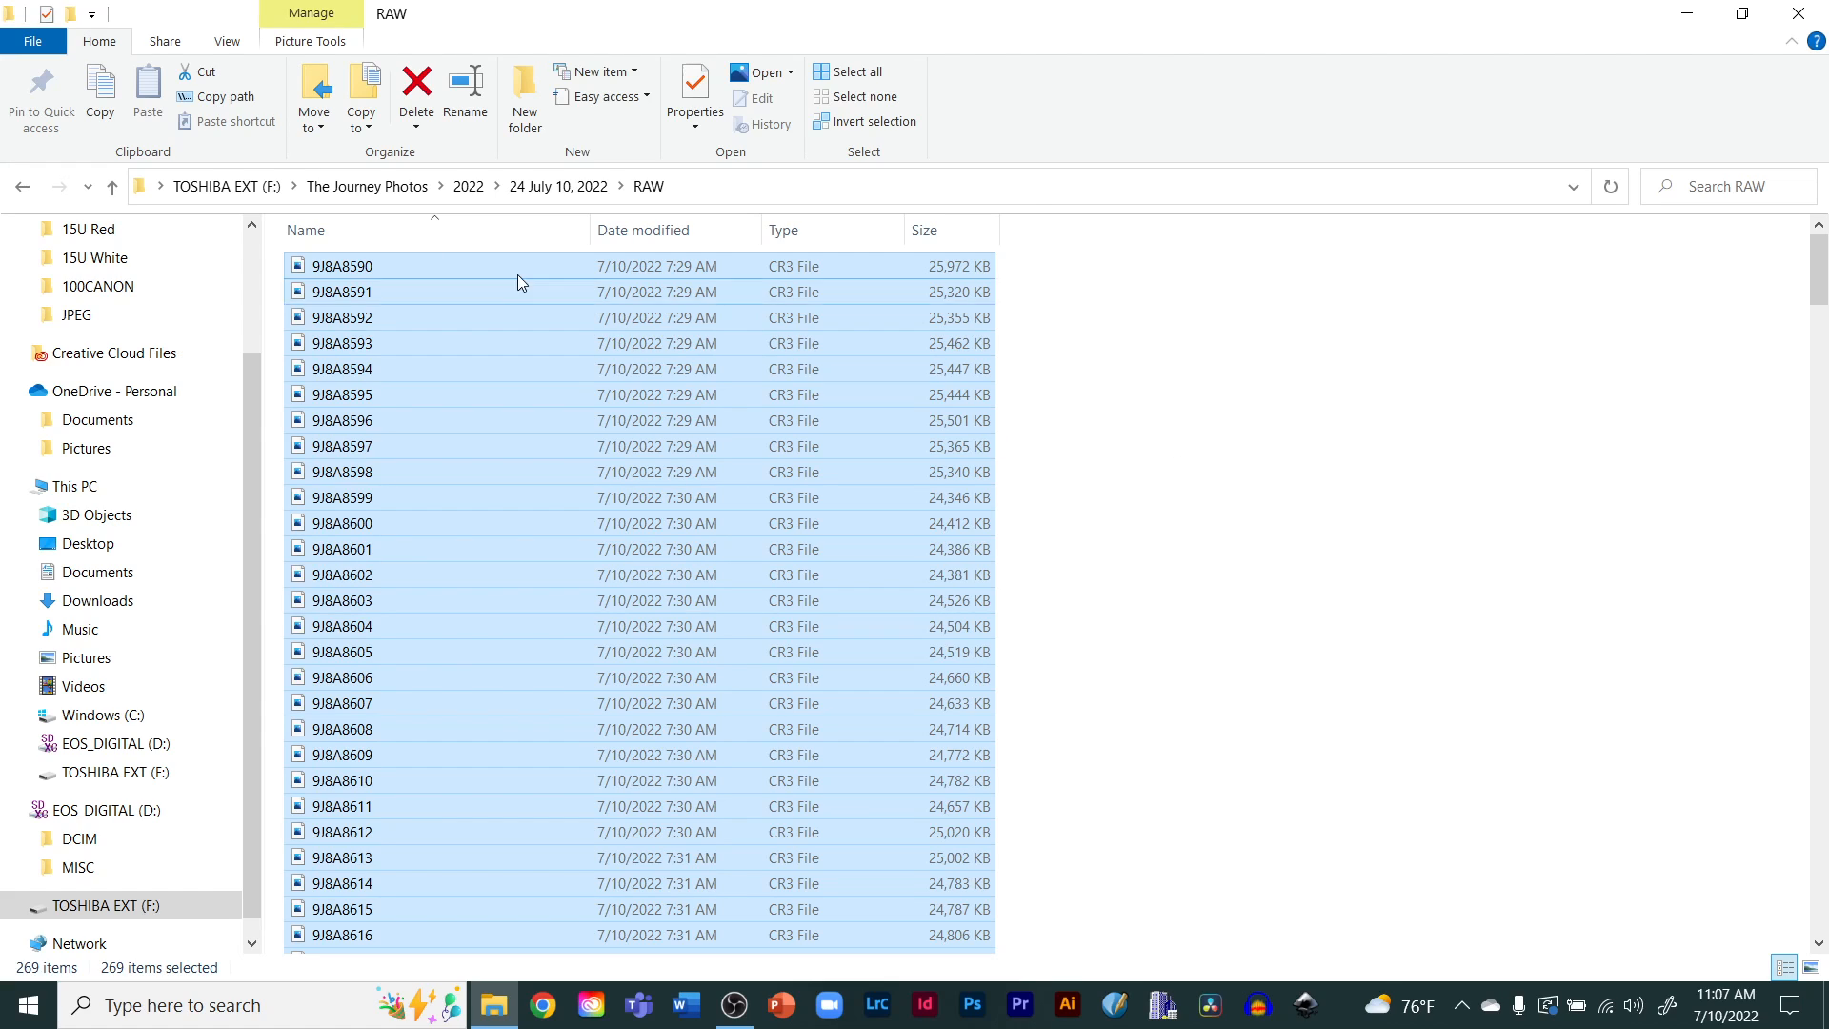
{"action": "left_click", "coordinate": [229, 46]}
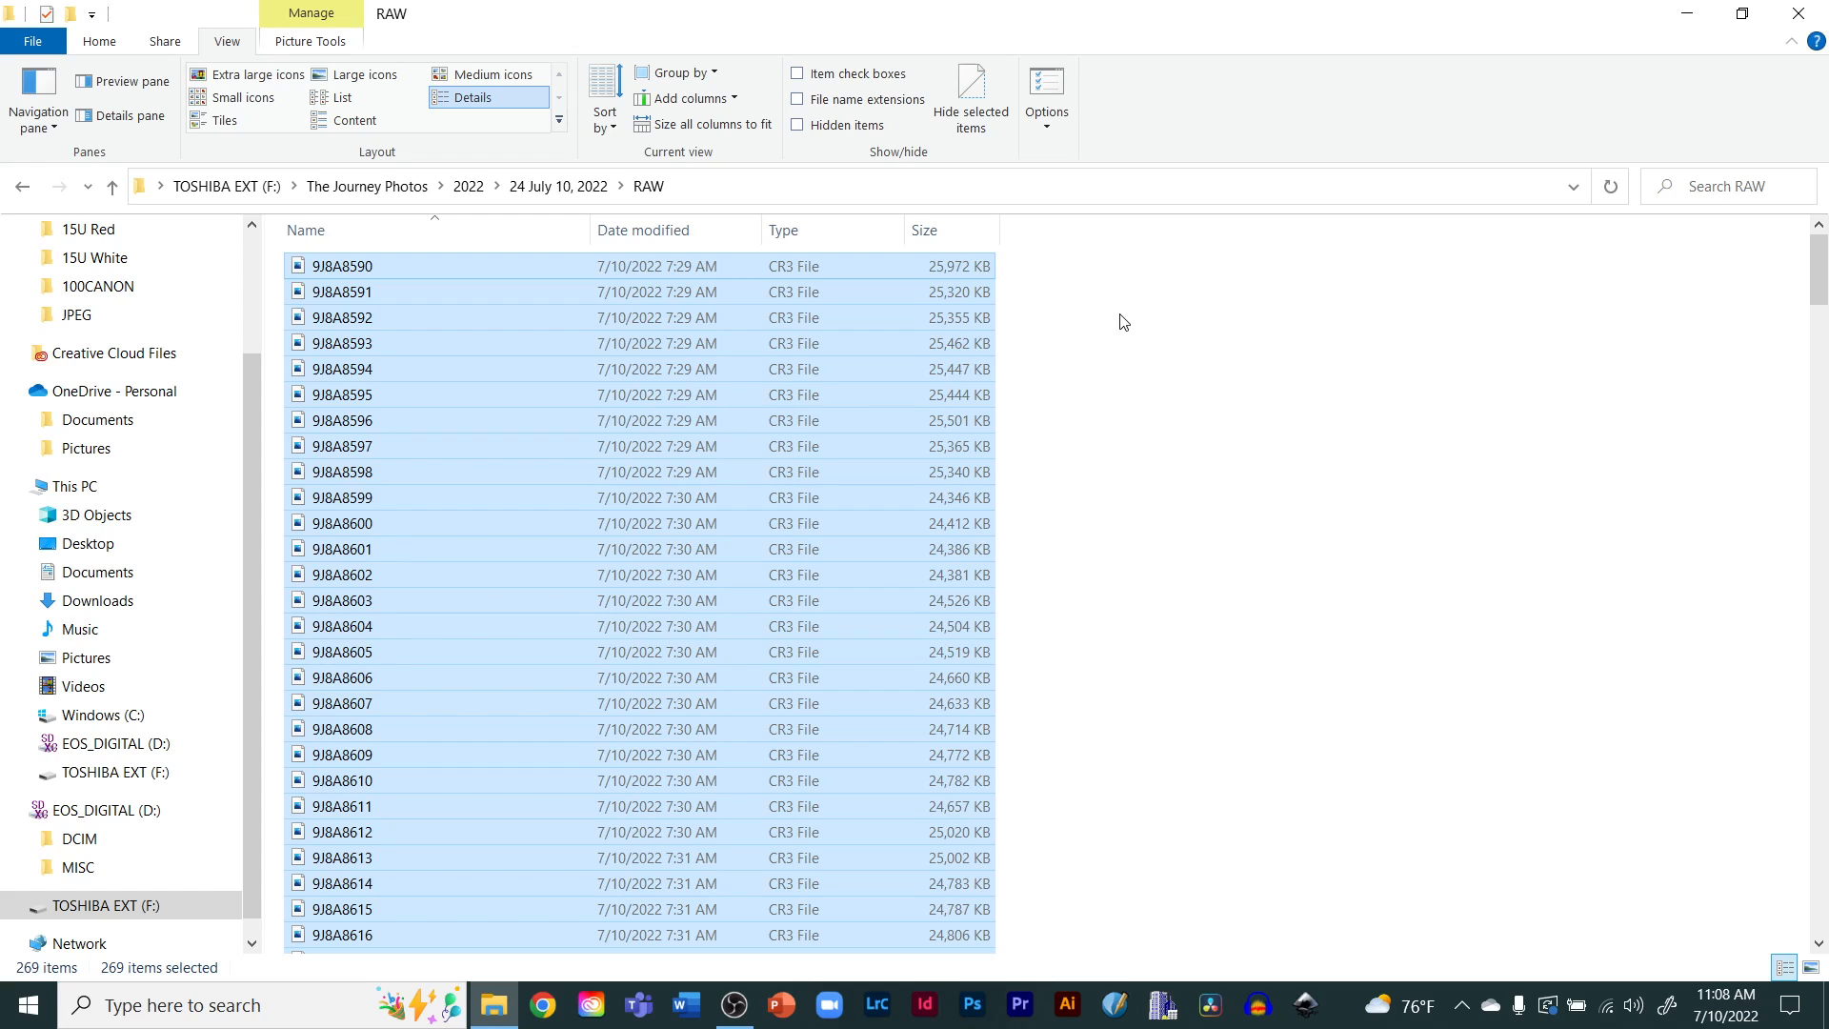
{"action": "left_click", "coordinate": [1126, 559]}
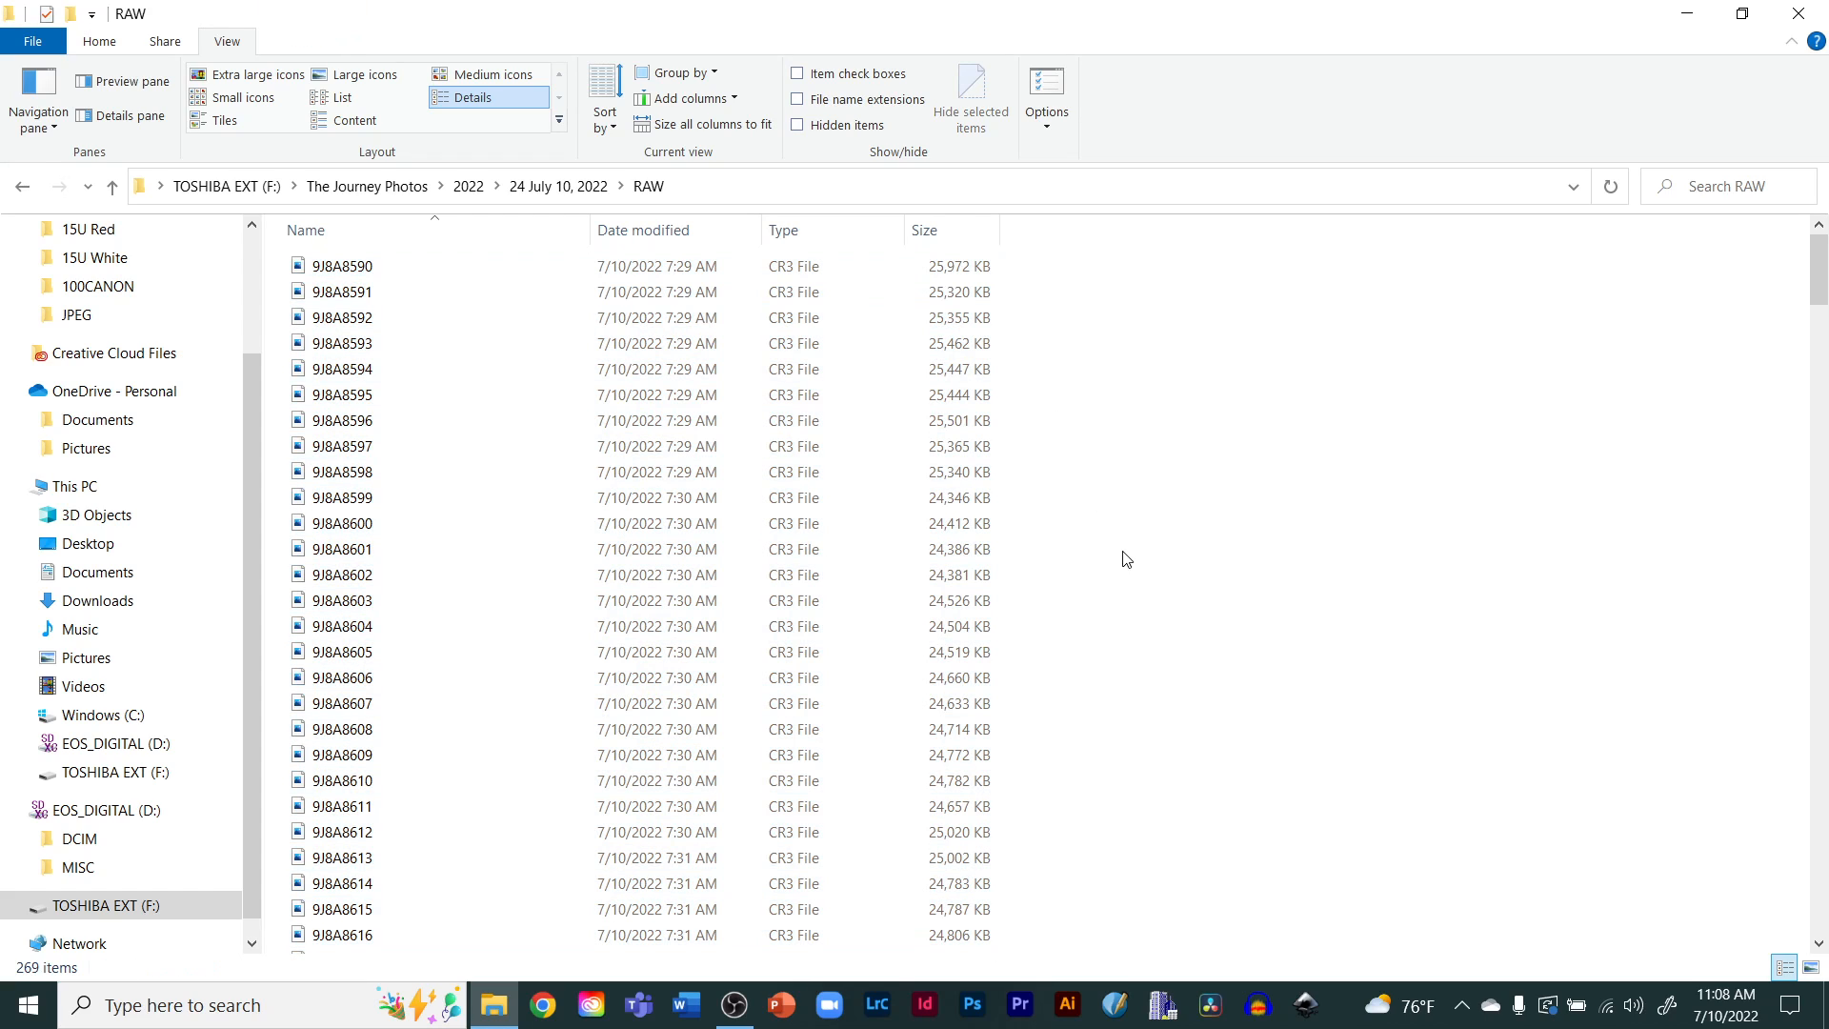
Switch the RAW folder's layout to List, then to Extra large icons, and browse the thumbnails
{"action": "left_click", "coordinate": [341, 101]}
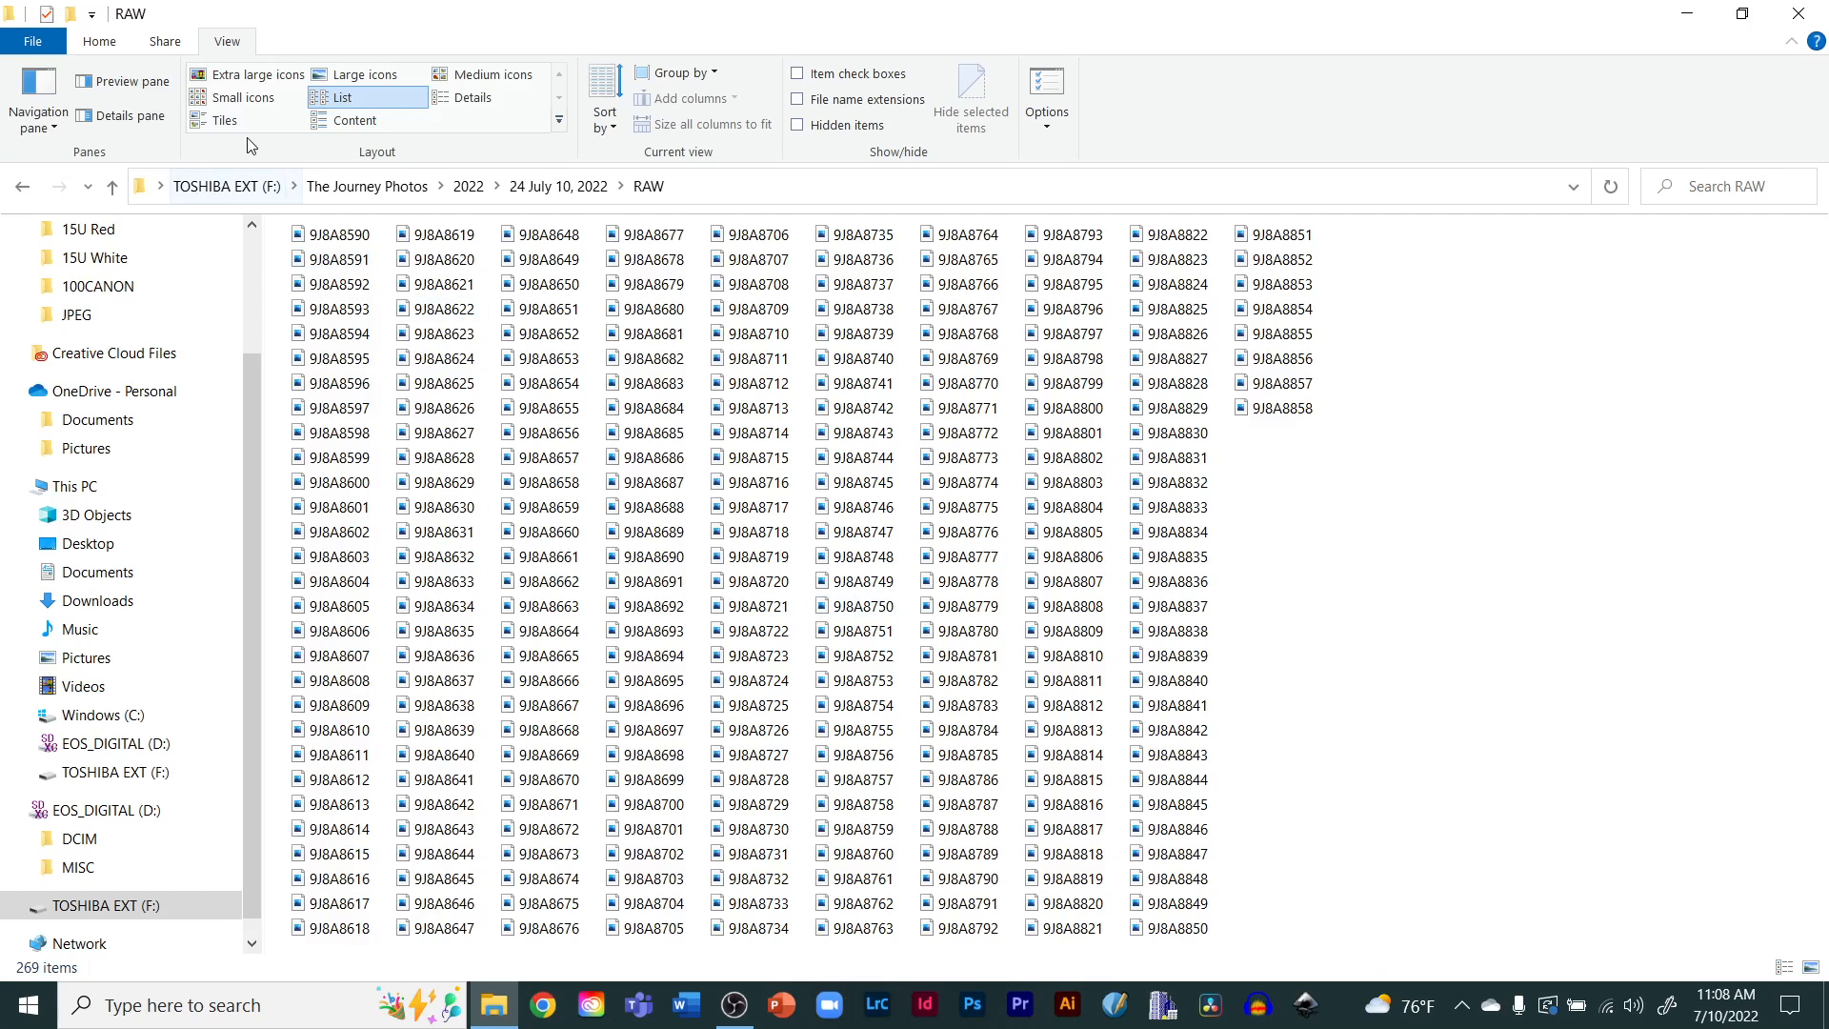
{"action": "left_click", "coordinate": [221, 74]}
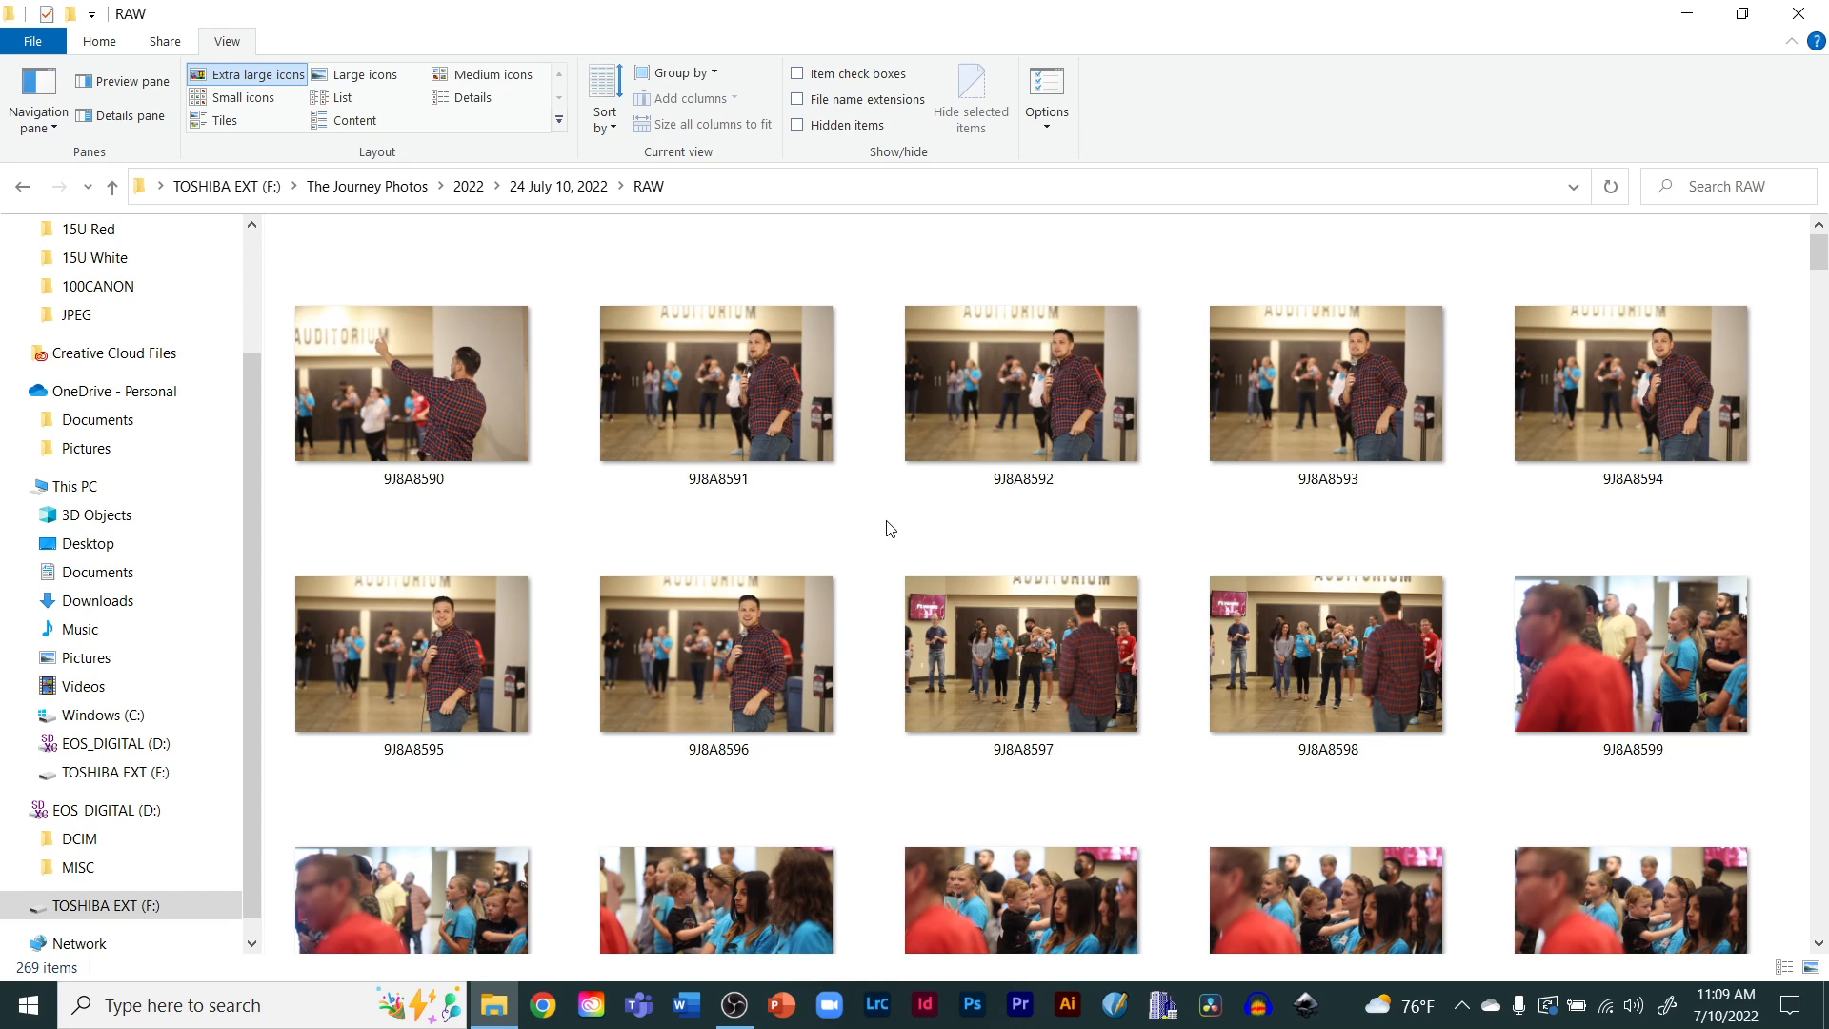
{"action": "scroll", "coordinate": [889, 529], "scroll_direction": "down", "scroll_amount": 5}
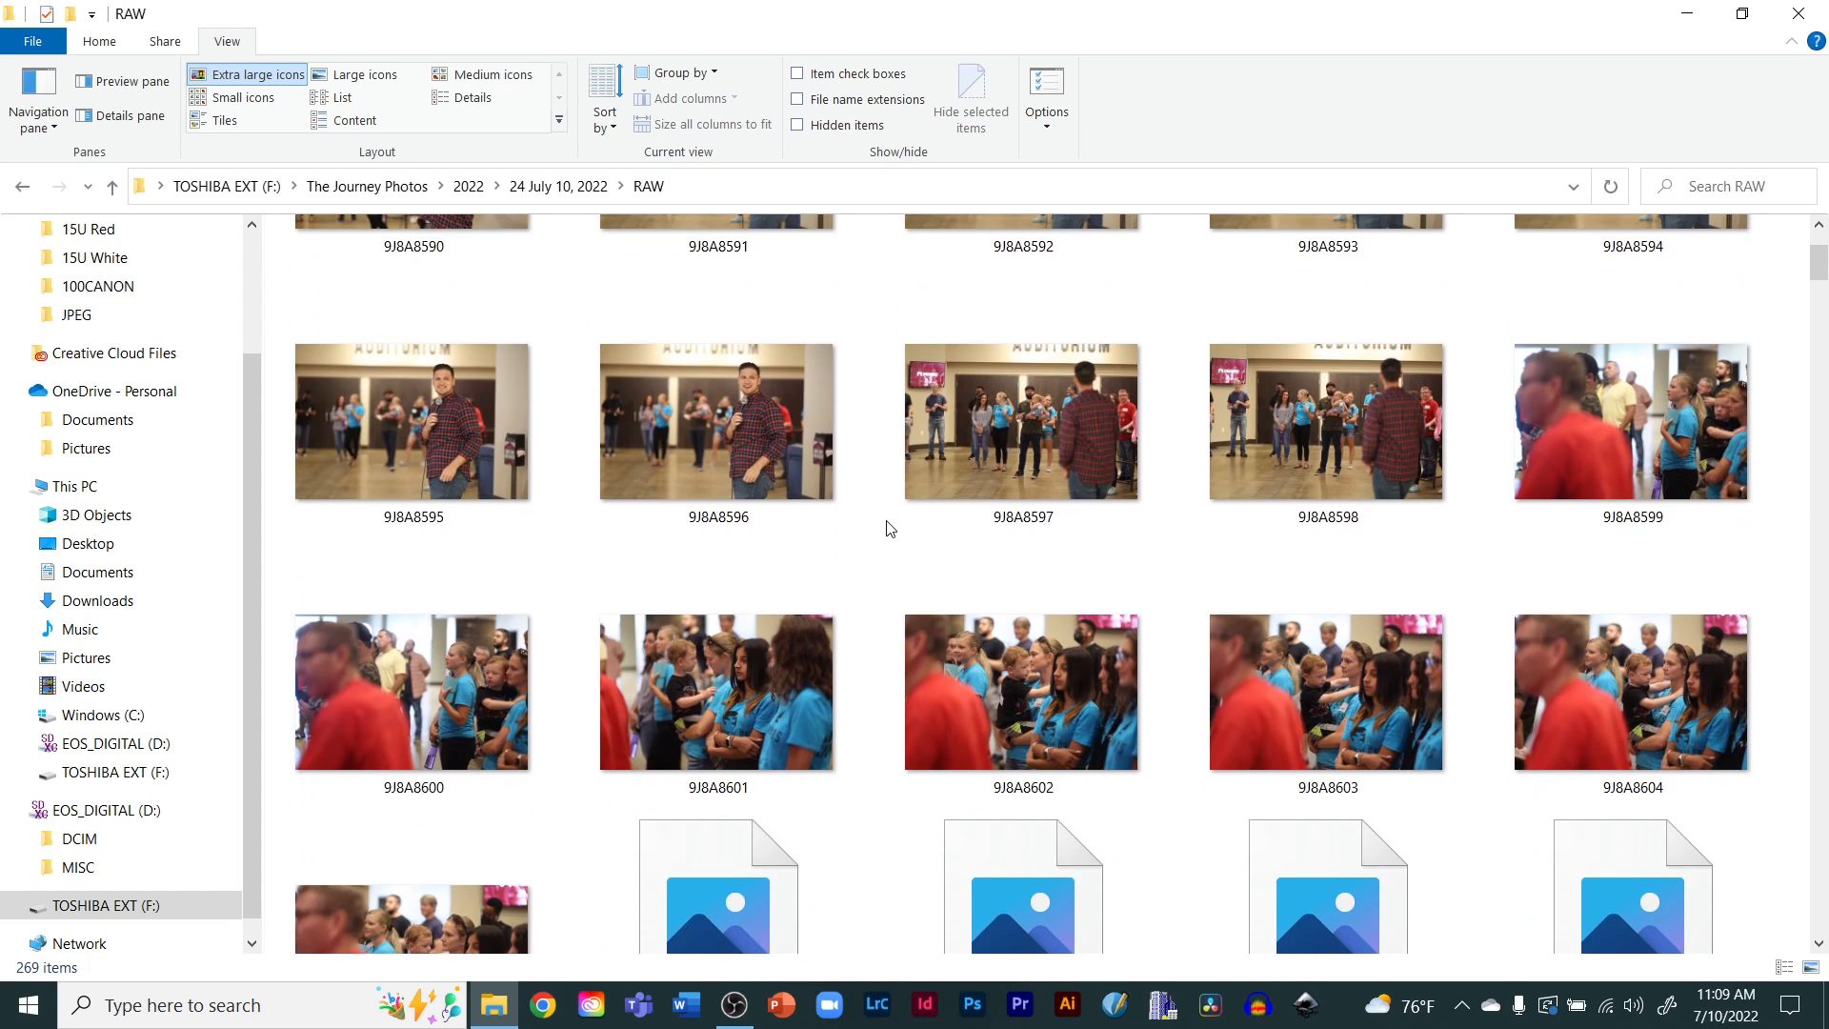
{"action": "scroll", "coordinate": [889, 529], "scroll_direction": "down", "scroll_amount": 4}
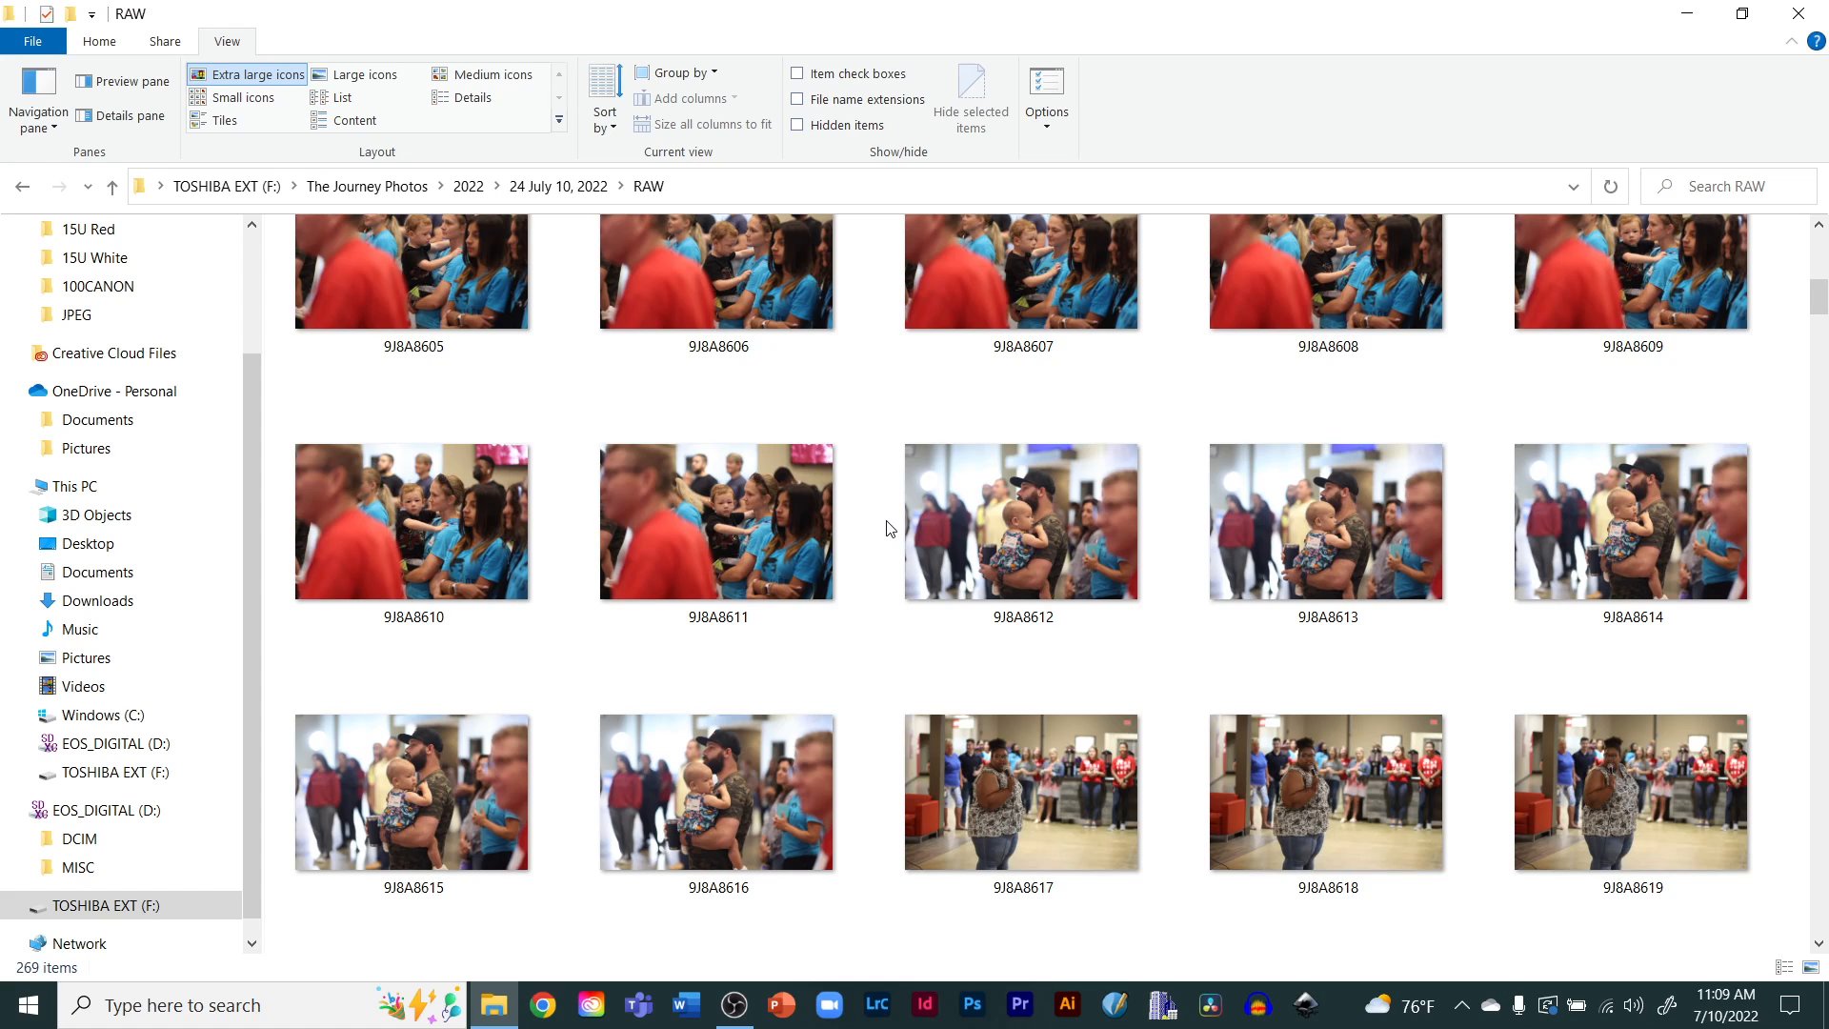
Navigate up to the 2022 folder and open the RAW subfolder of 23 June 26, 2022
{"action": "left_click", "coordinate": [557, 190]}
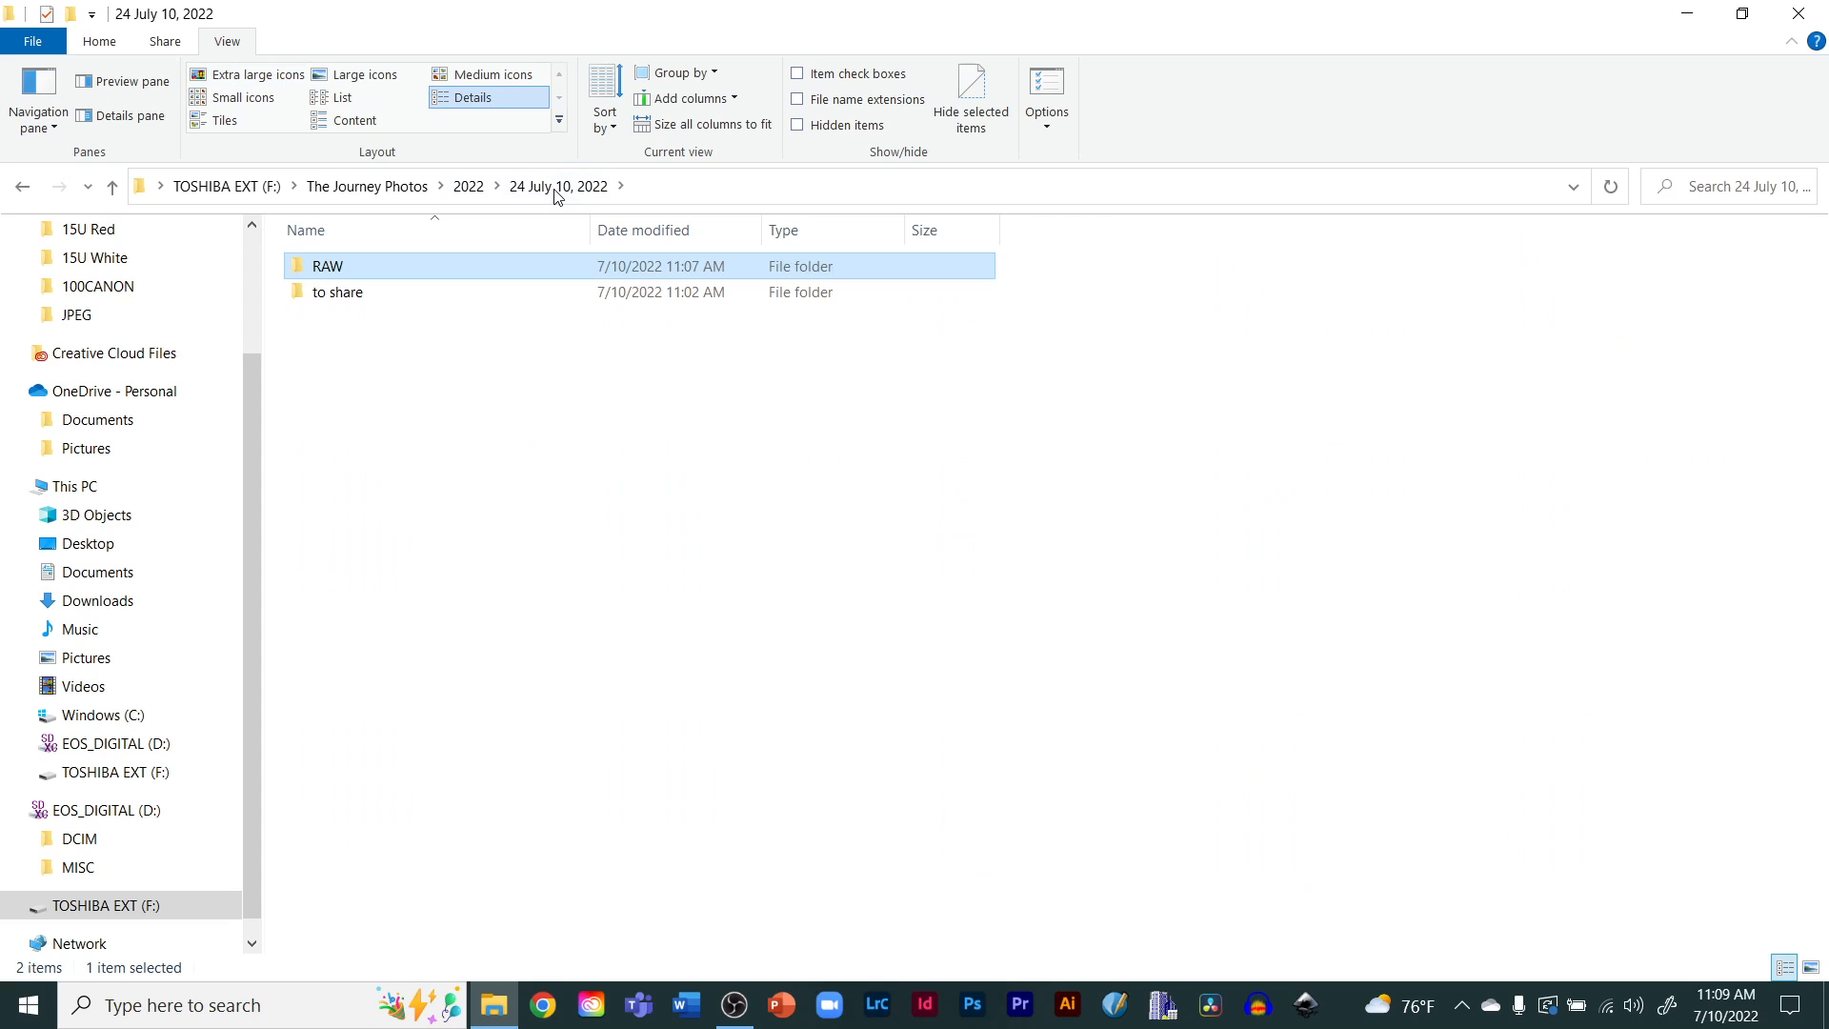
{"action": "left_click", "coordinate": [447, 189]}
{"action": "left_click", "coordinate": [469, 186]}
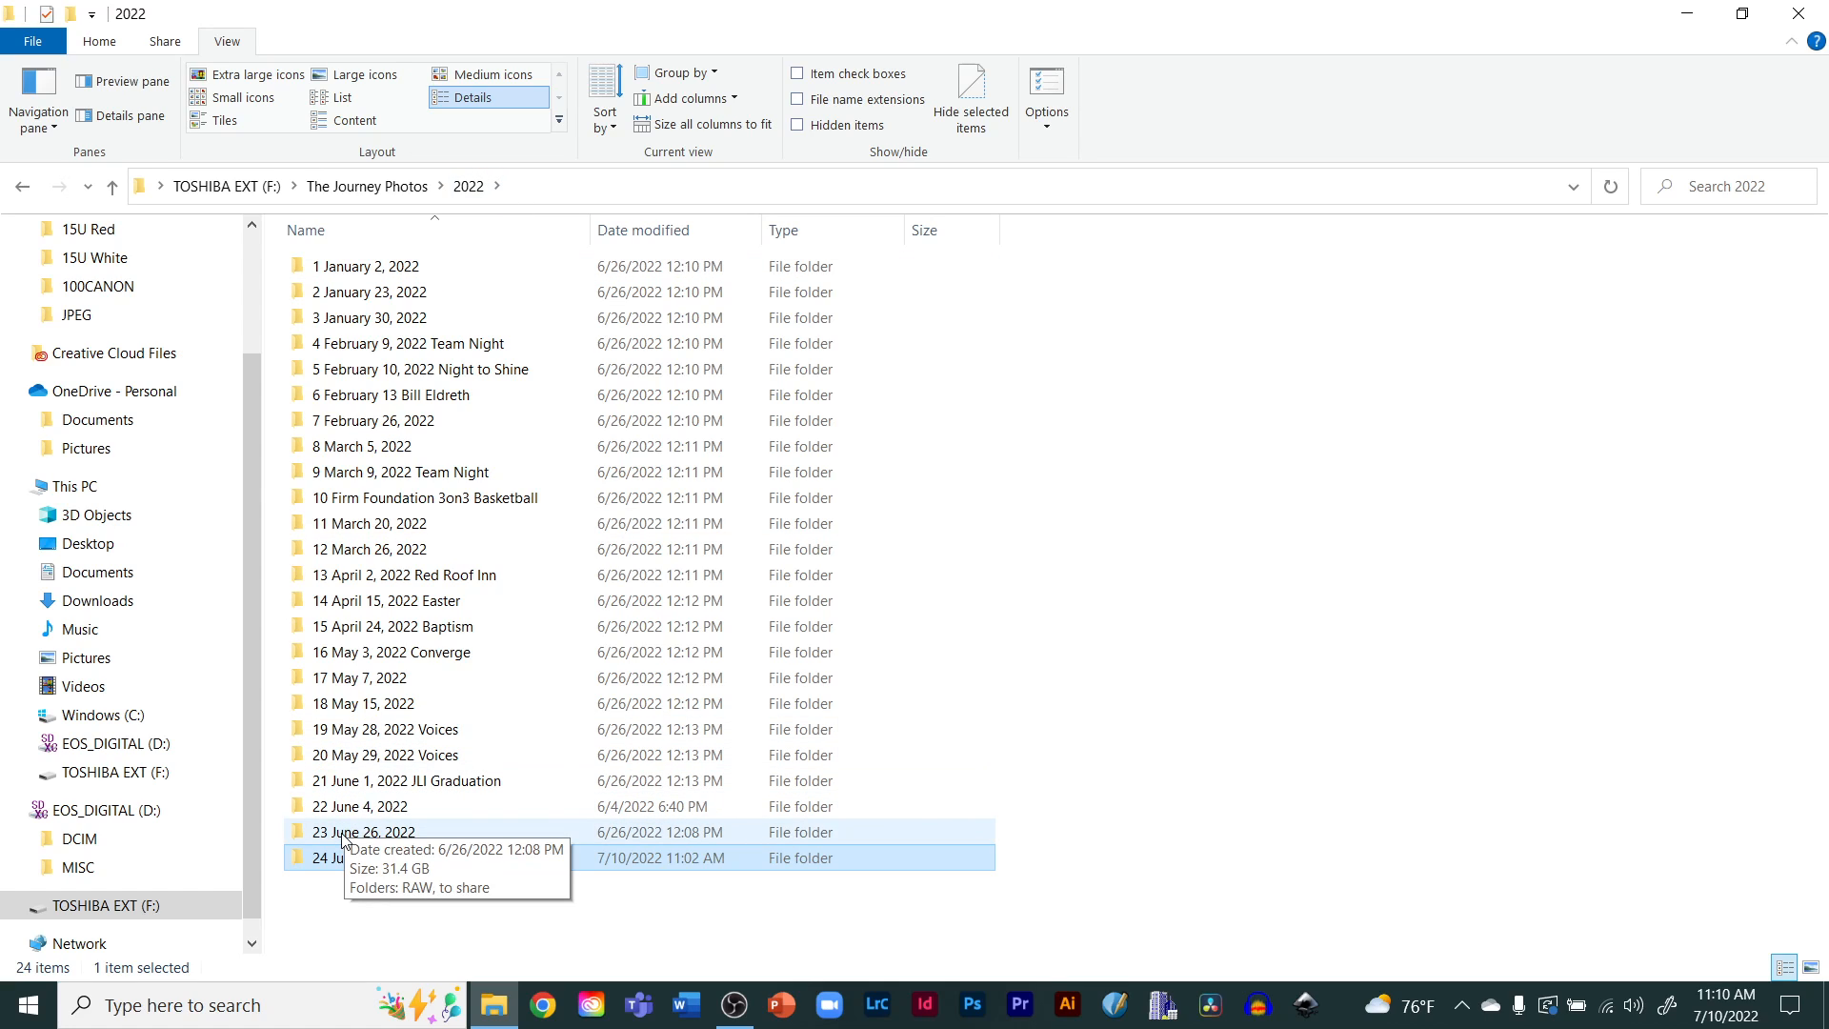
{"action": "double_click", "coordinate": [344, 834]}
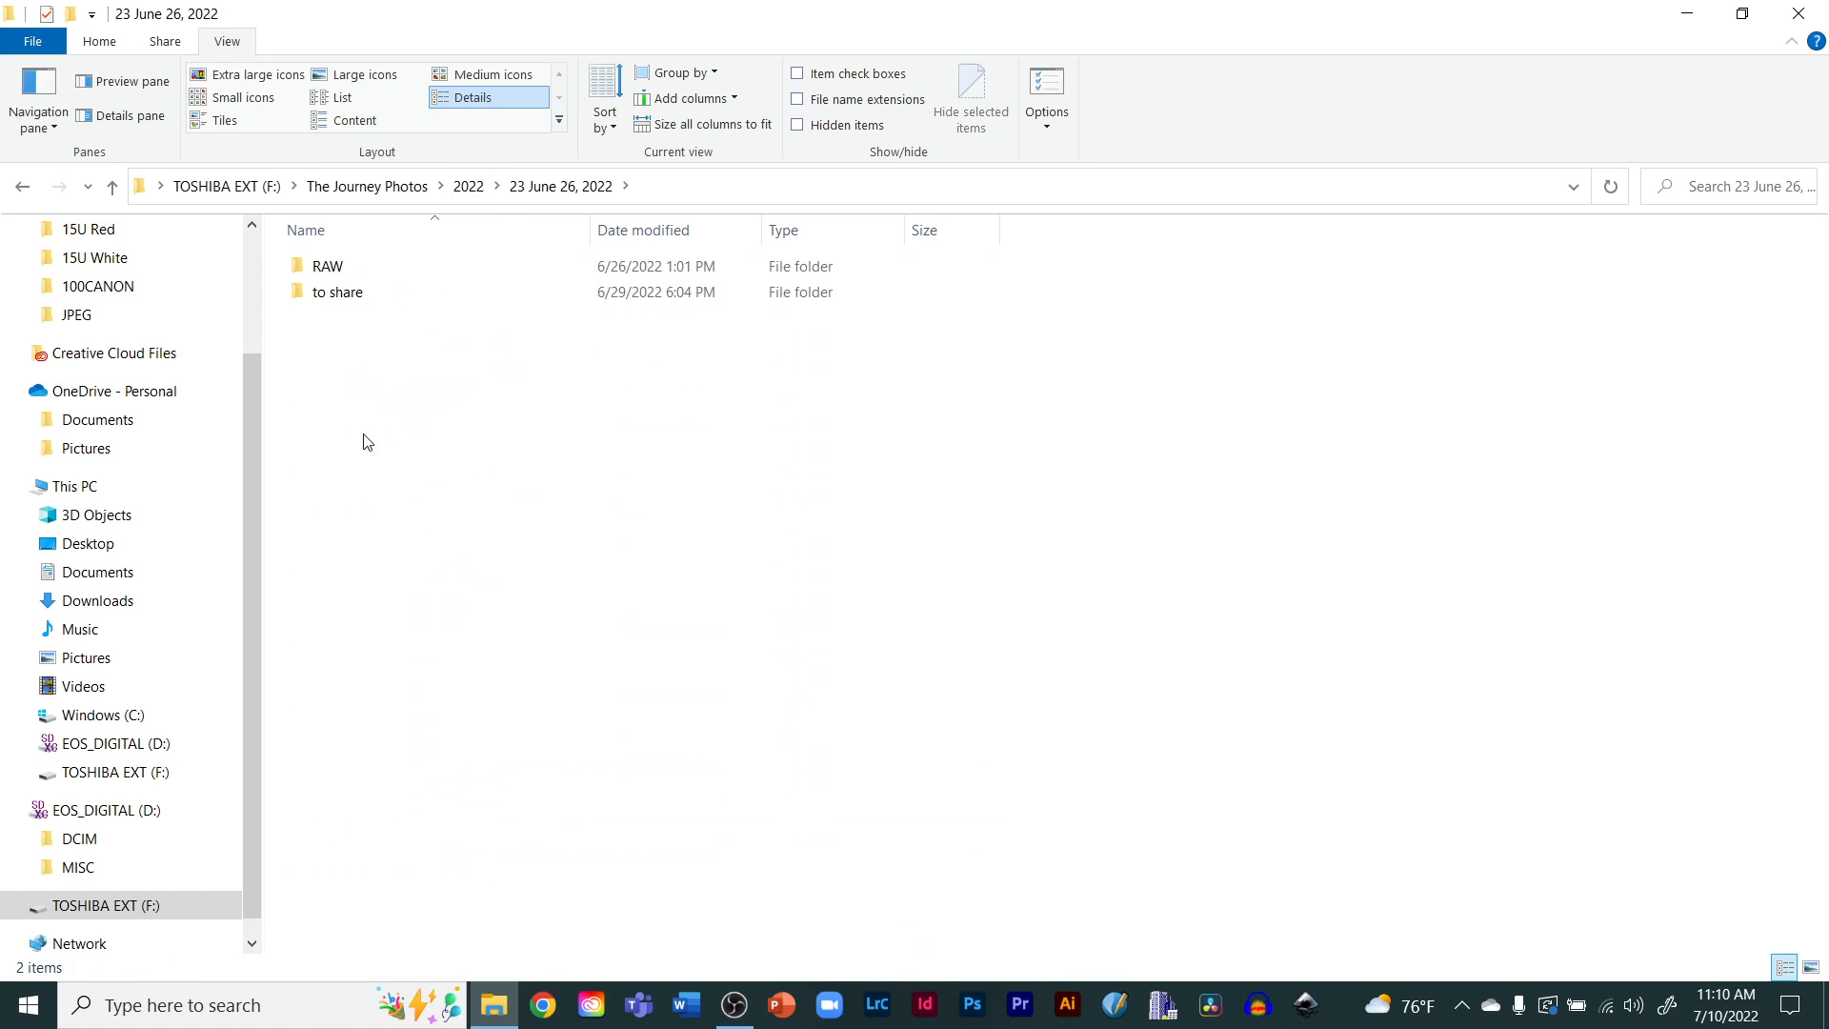
{"action": "double_click", "coordinate": [319, 268]}
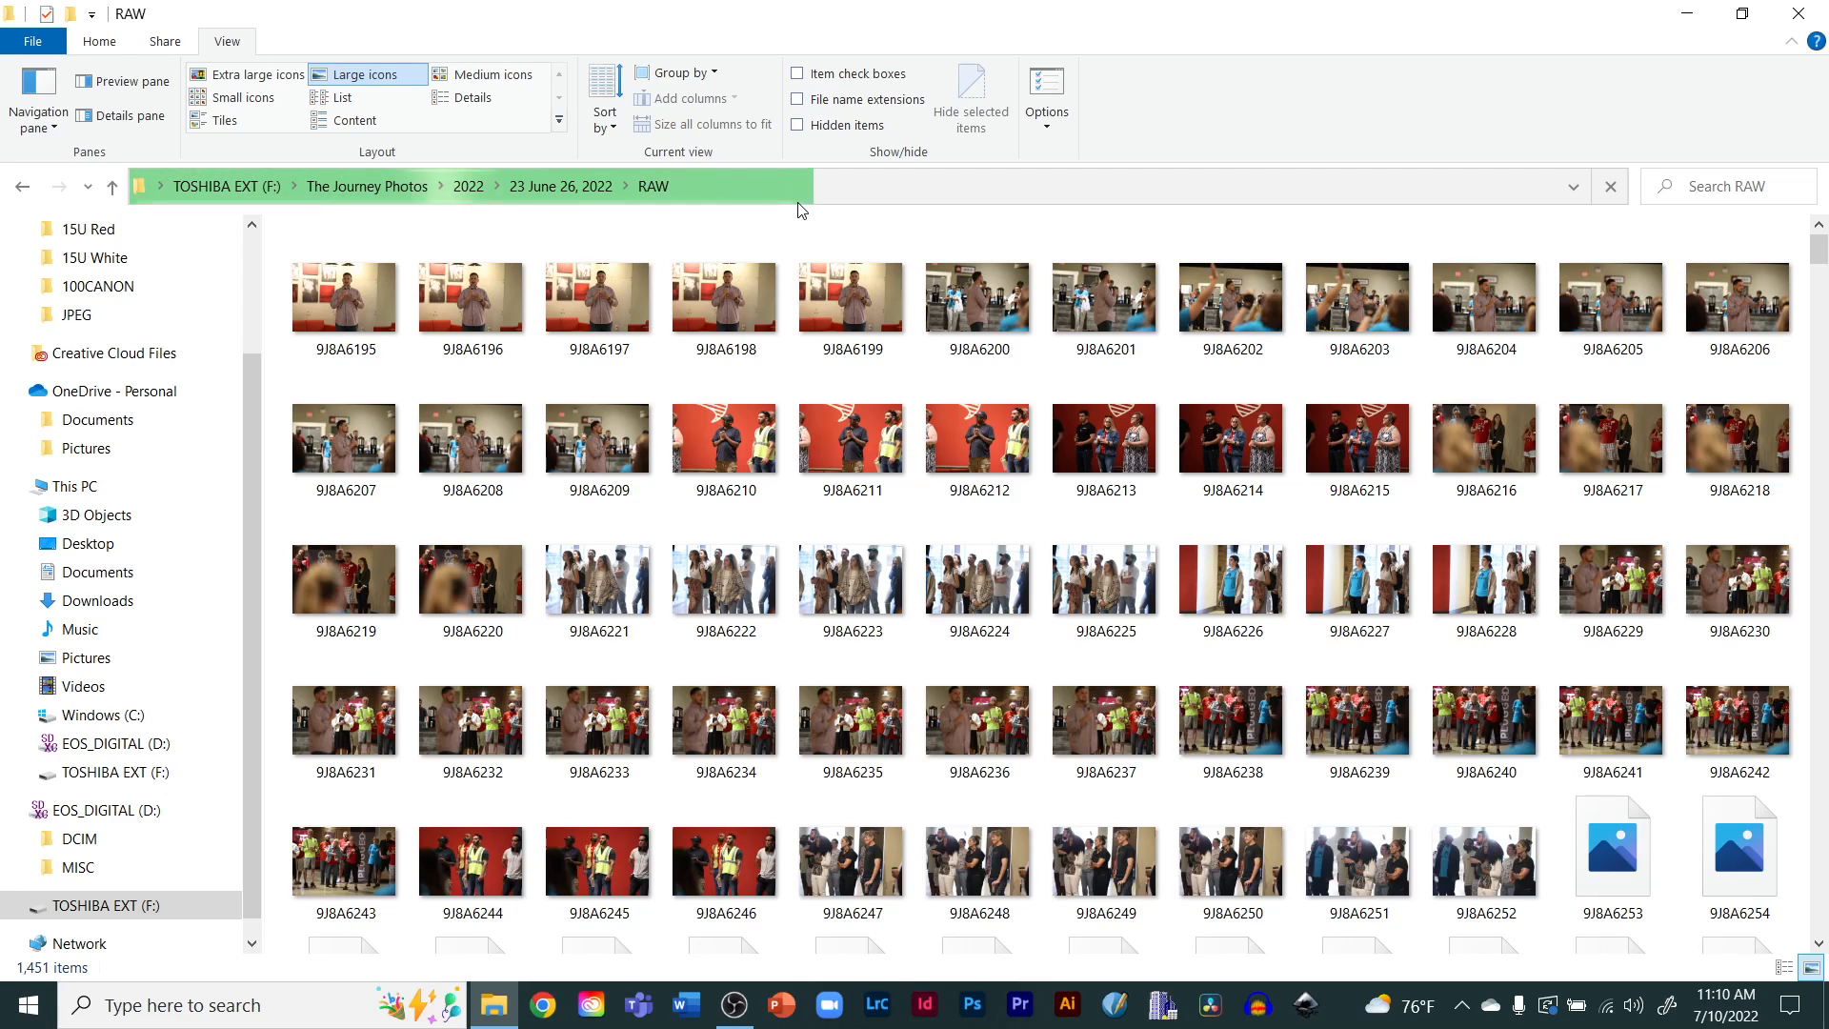
Open the 'to share' subfolder of 23 June 26, 2022 and display it as extra large icons
{"action": "left_click", "coordinate": [519, 187]}
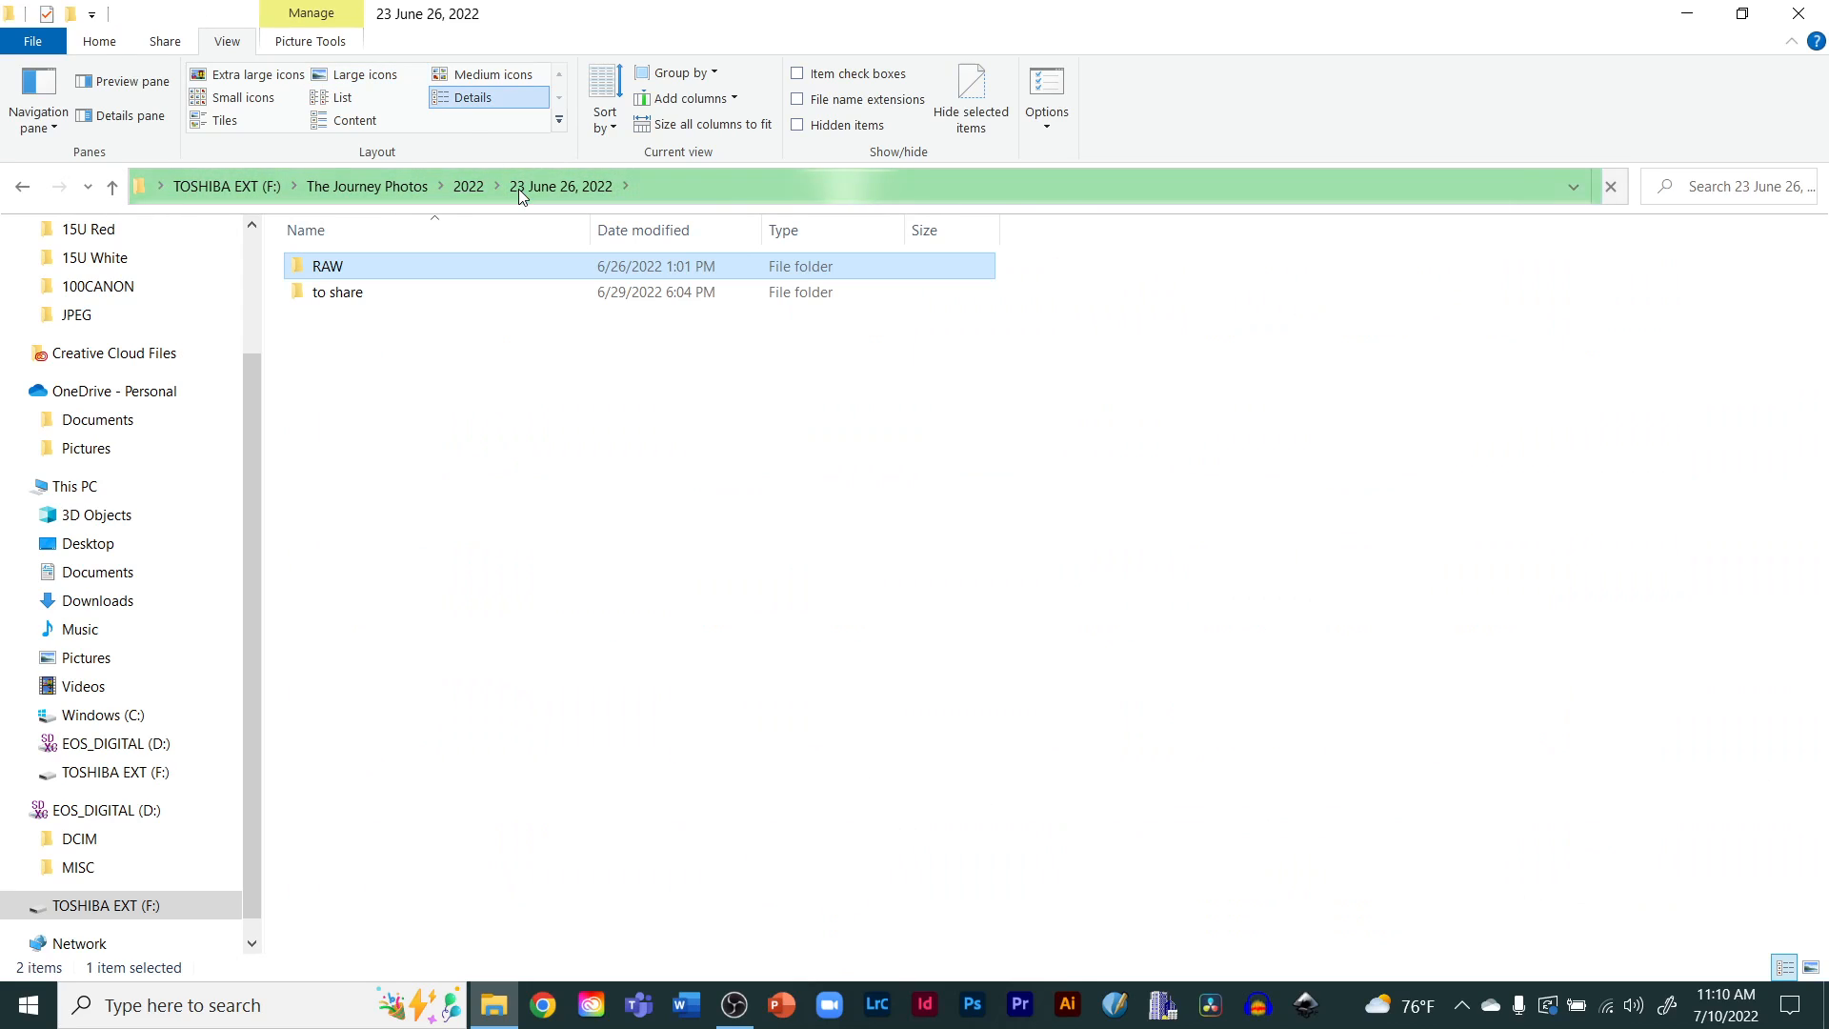
{"action": "double_click", "coordinate": [338, 299]}
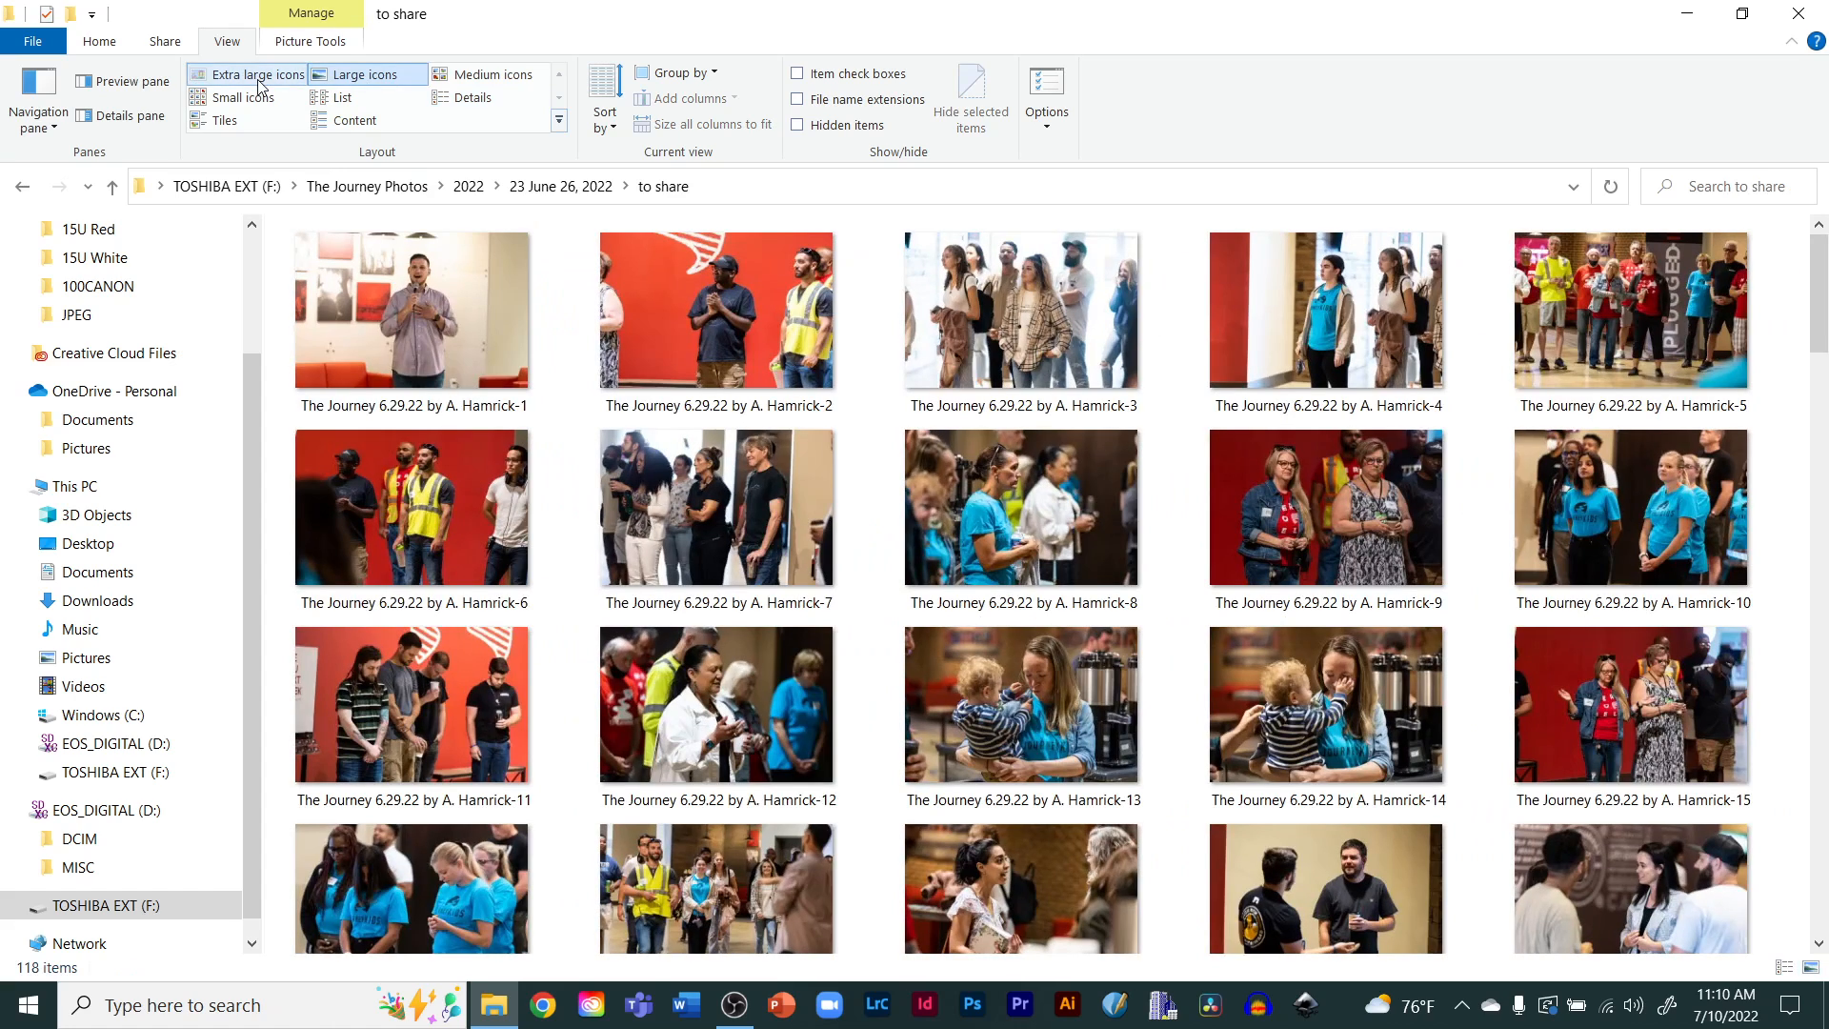
{"action": "left_click", "coordinate": [260, 84]}
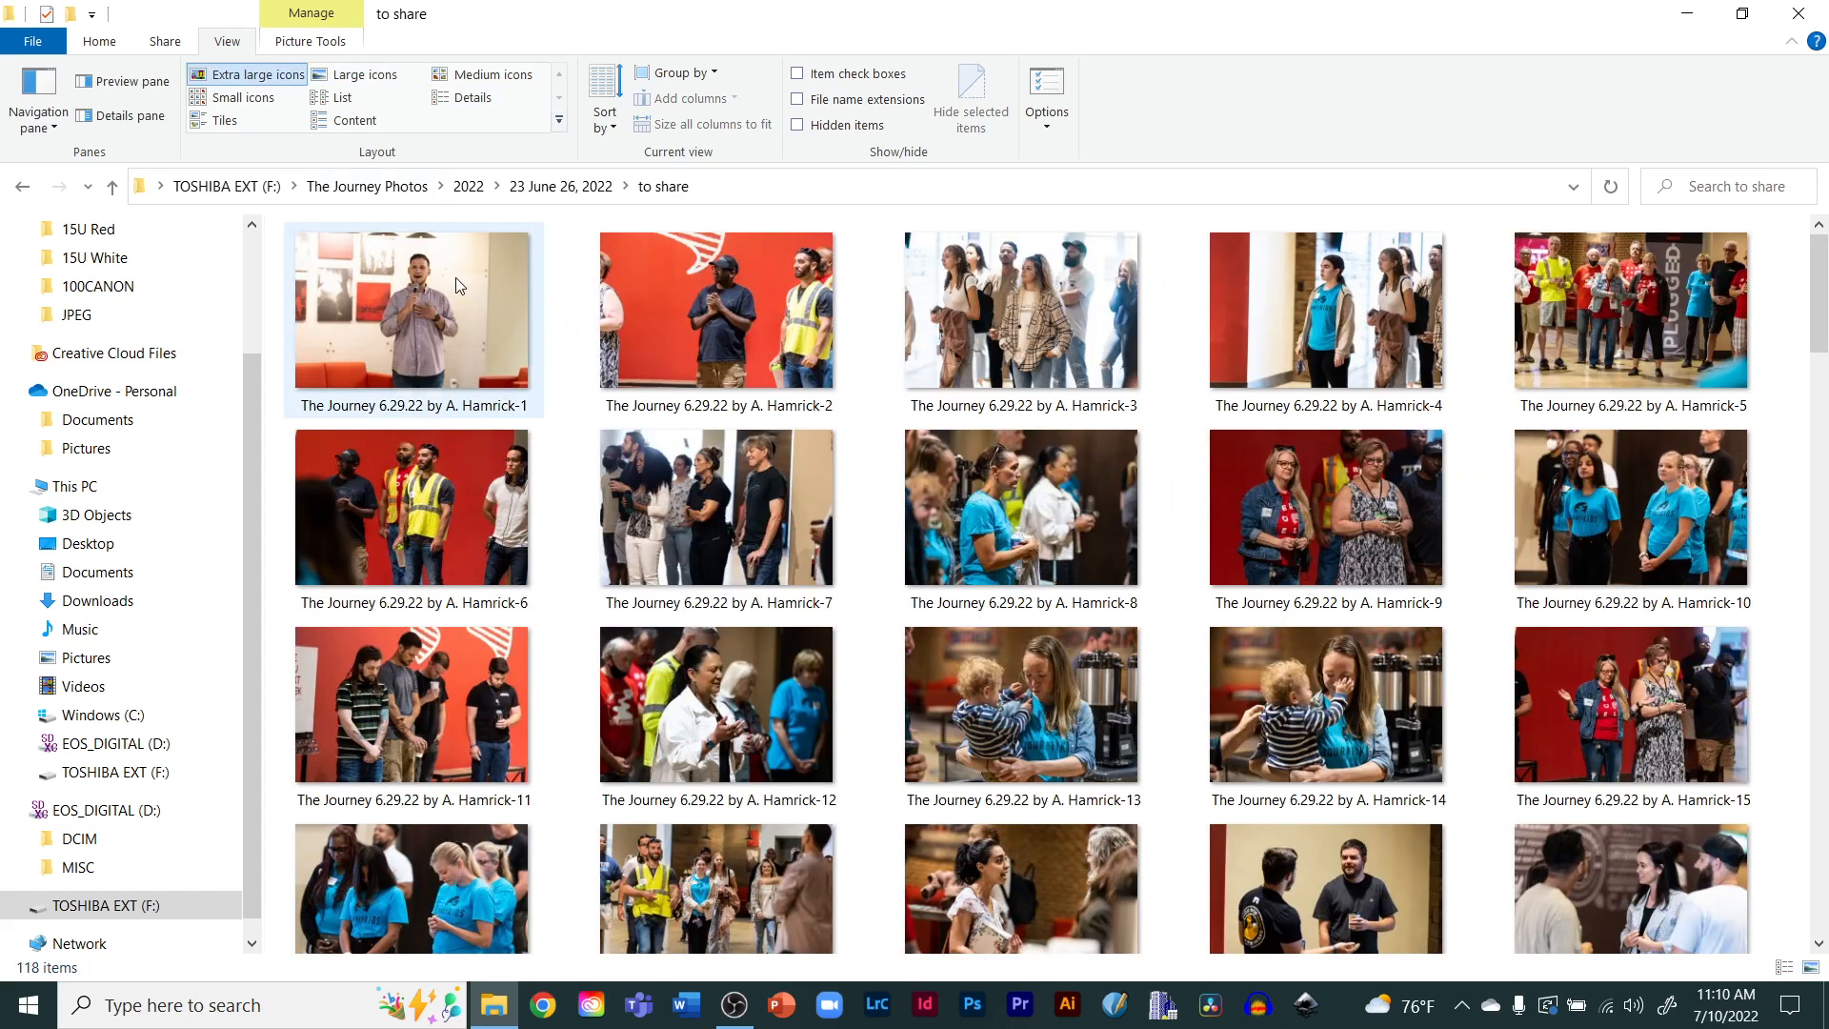
Open the first shared photo in the viewer, close it, and browse through the shared photos
{"action": "double_click", "coordinate": [386, 316]}
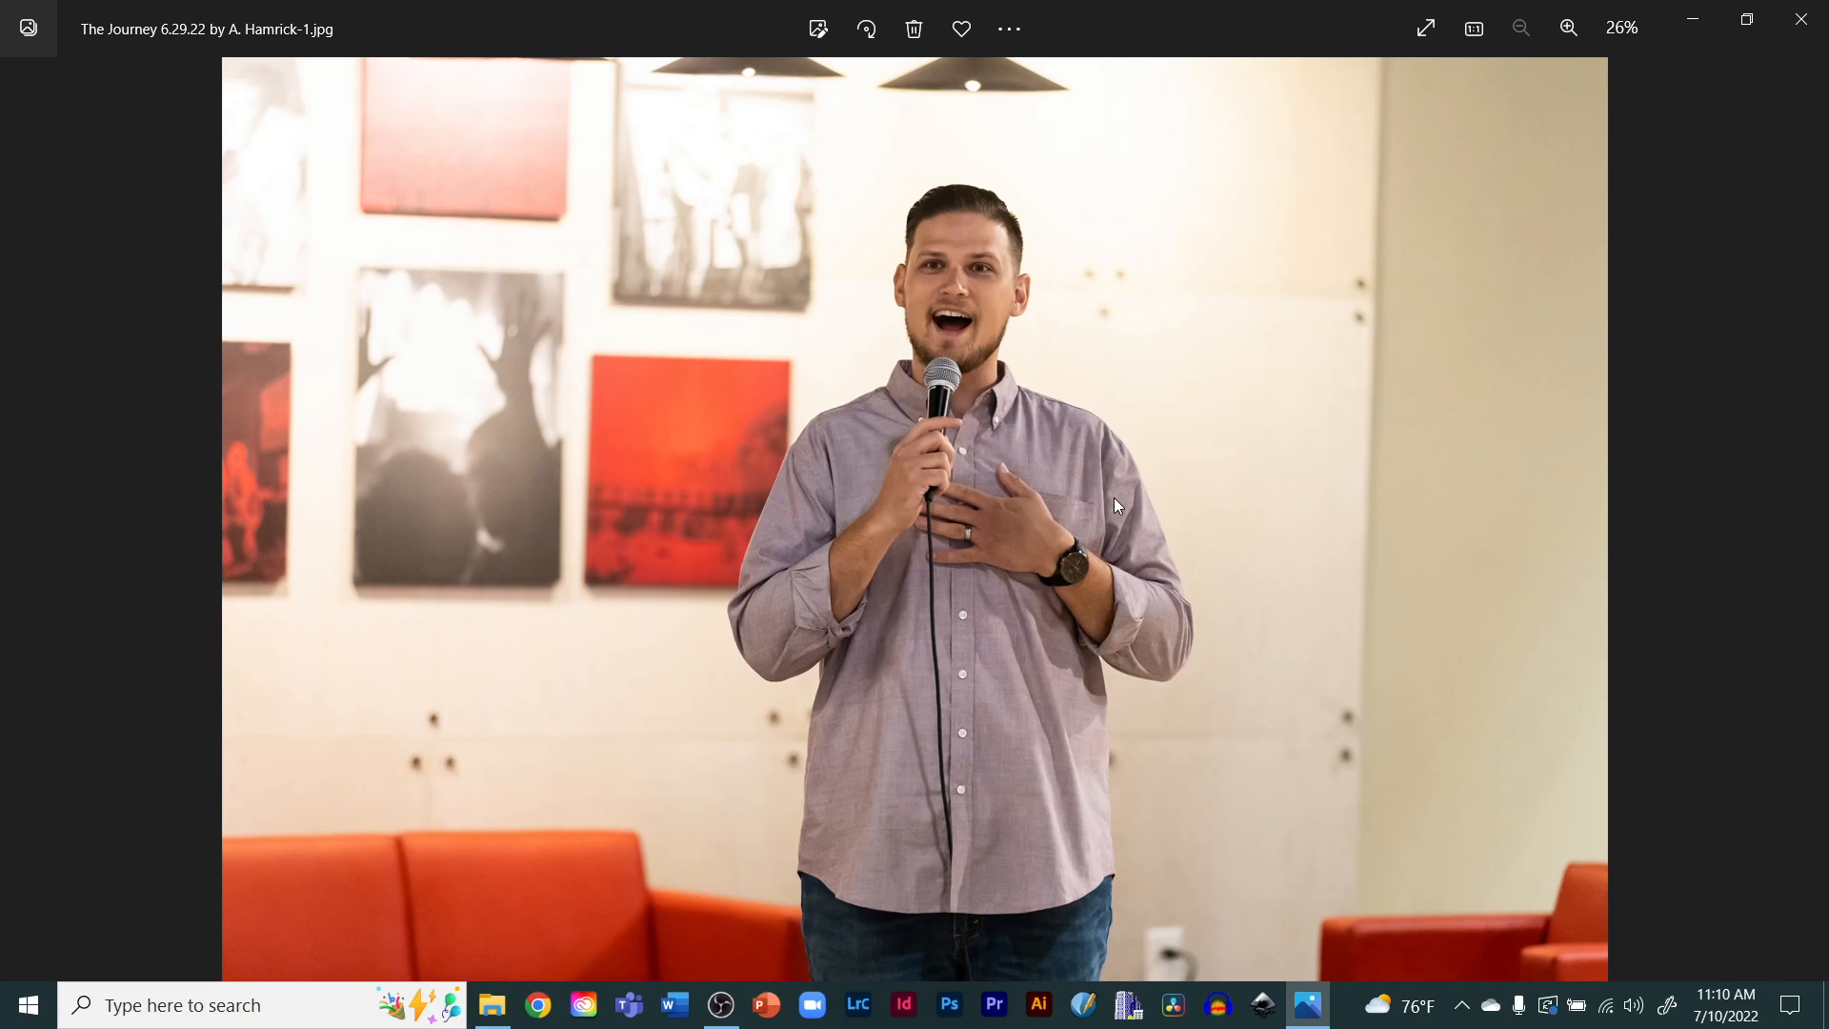
{"action": "left_click", "coordinate": [1805, 26]}
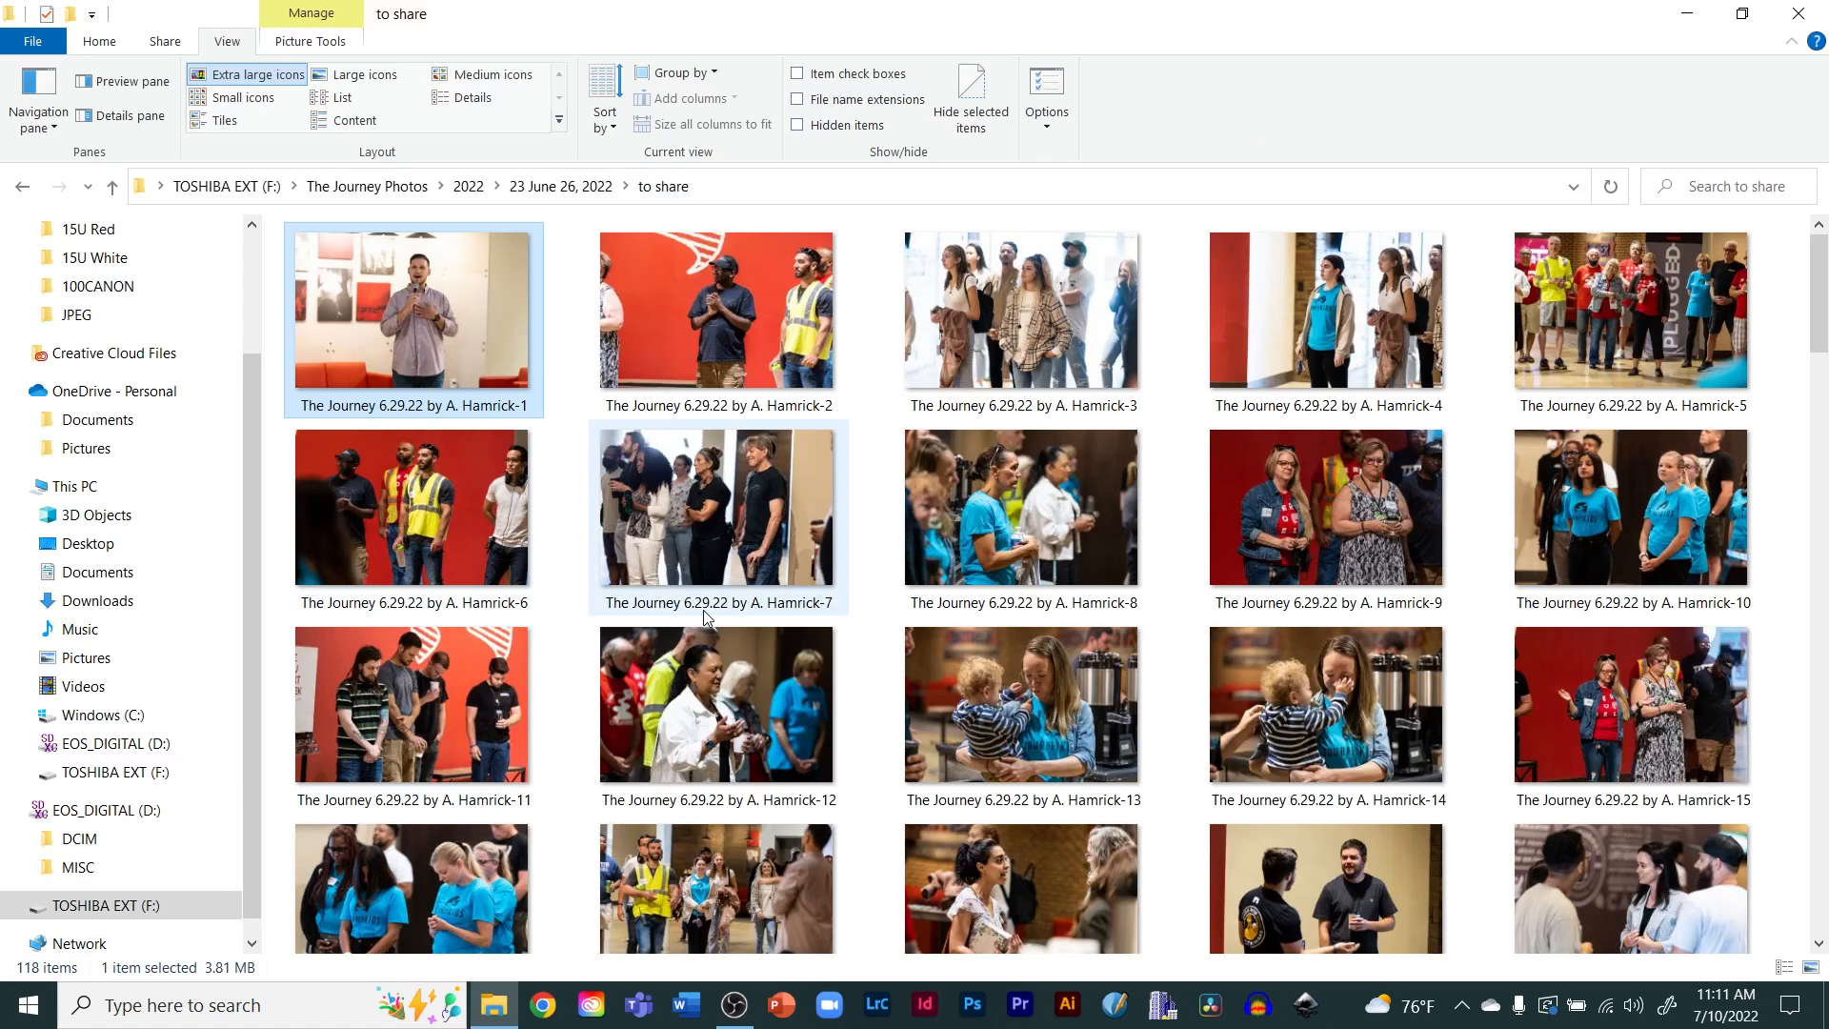
{"action": "left_click", "coordinate": [577, 663]}
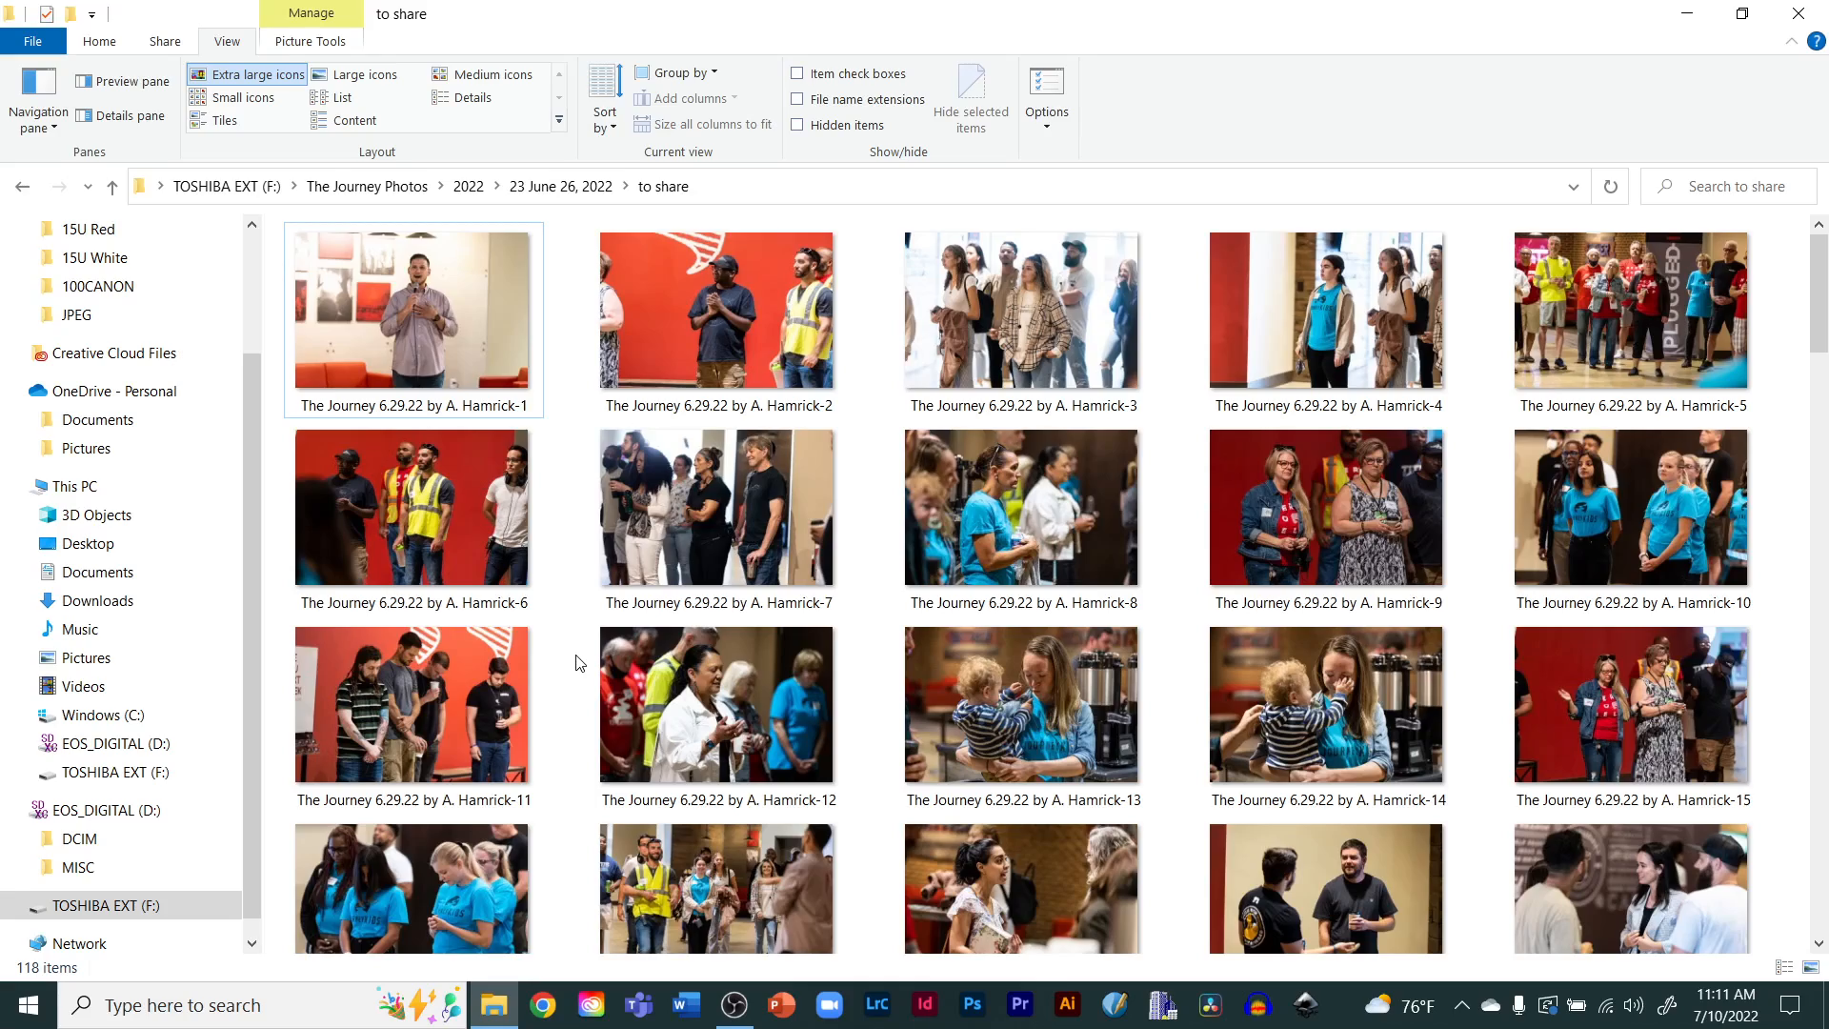
{"action": "scroll", "coordinate": [576, 662], "scroll_direction": "down", "scroll_amount": 6}
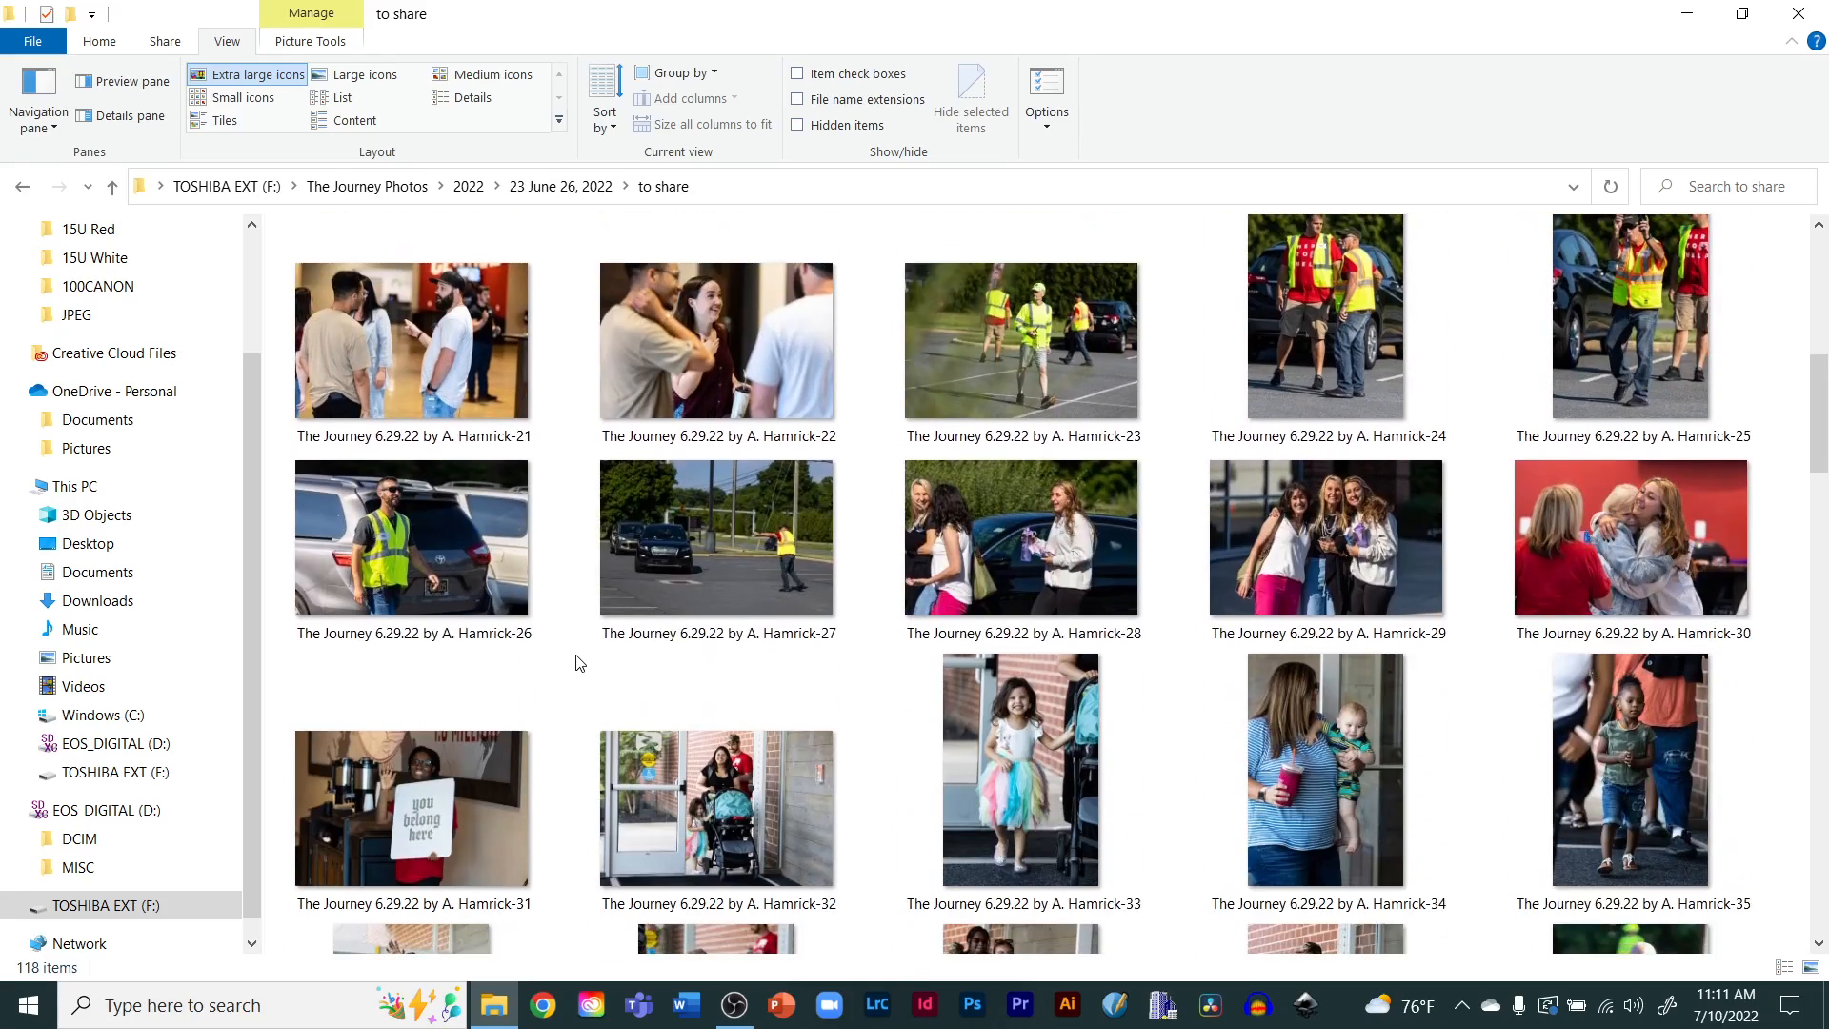
{"action": "scroll", "coordinate": [576, 662], "scroll_direction": "down", "scroll_amount": 10}
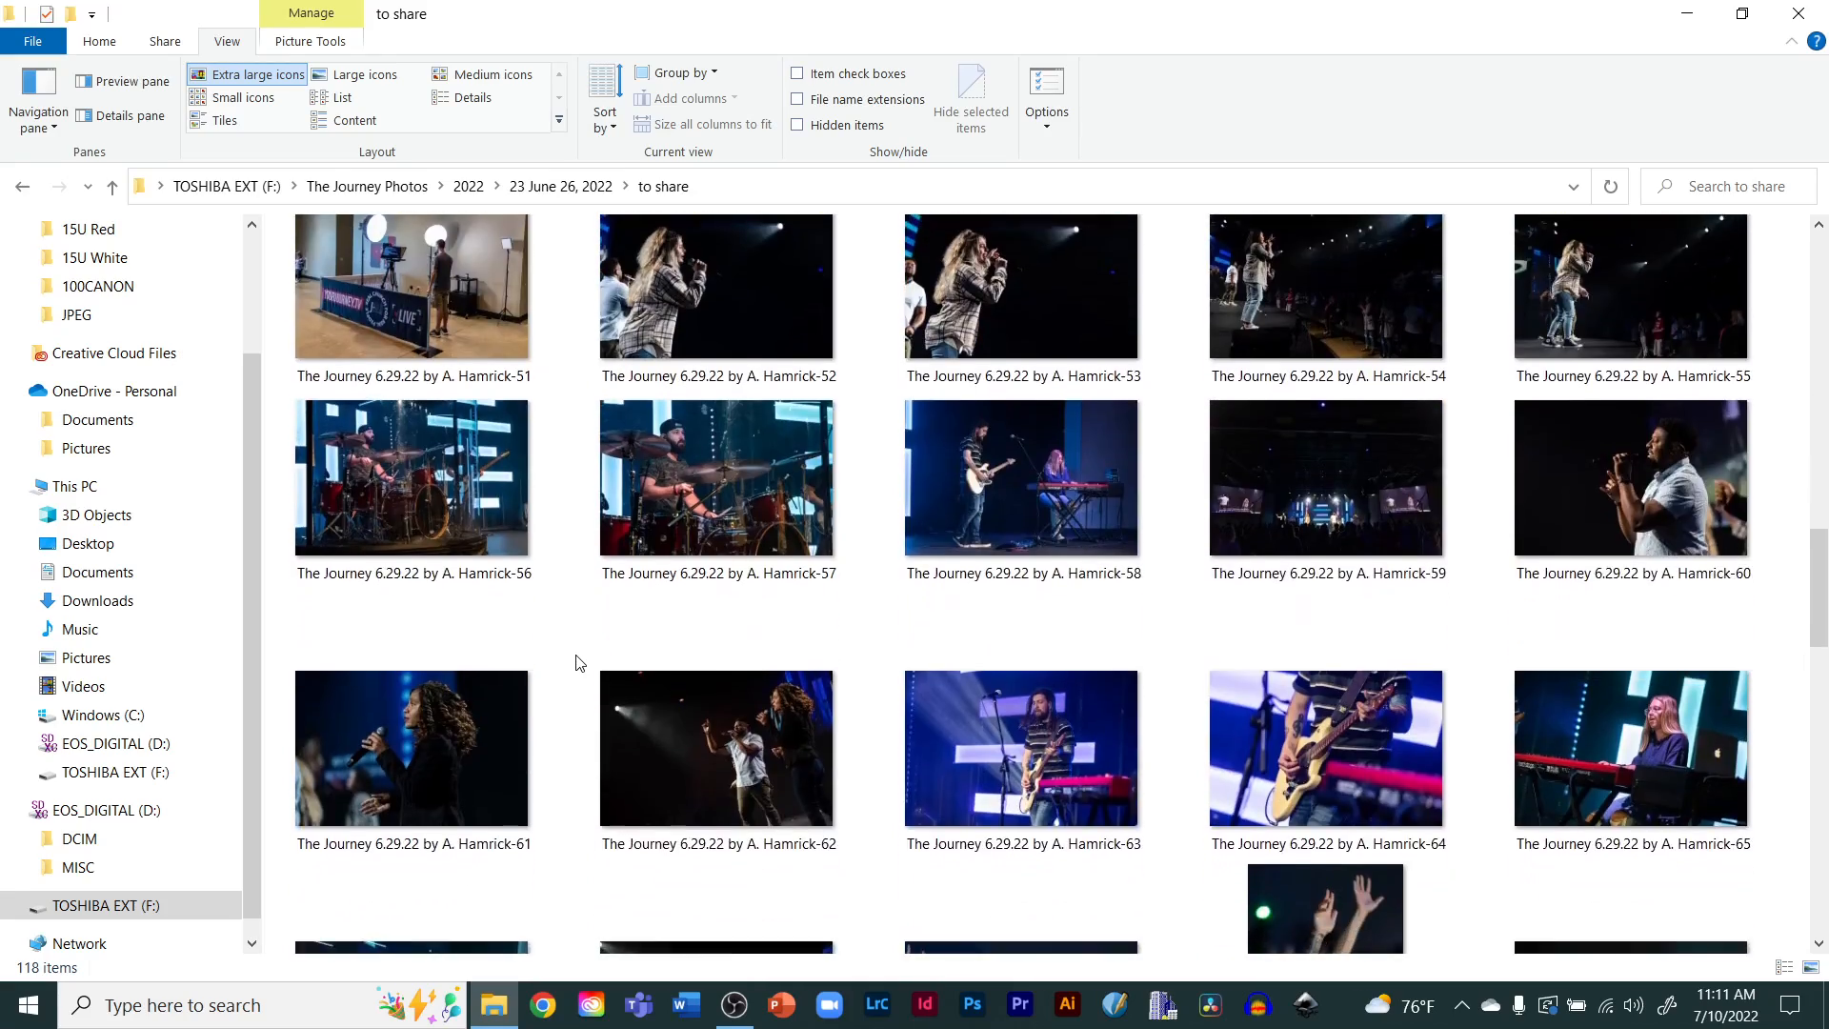
{"action": "scroll", "coordinate": [577, 662], "scroll_direction": "up", "scroll_amount": 15}
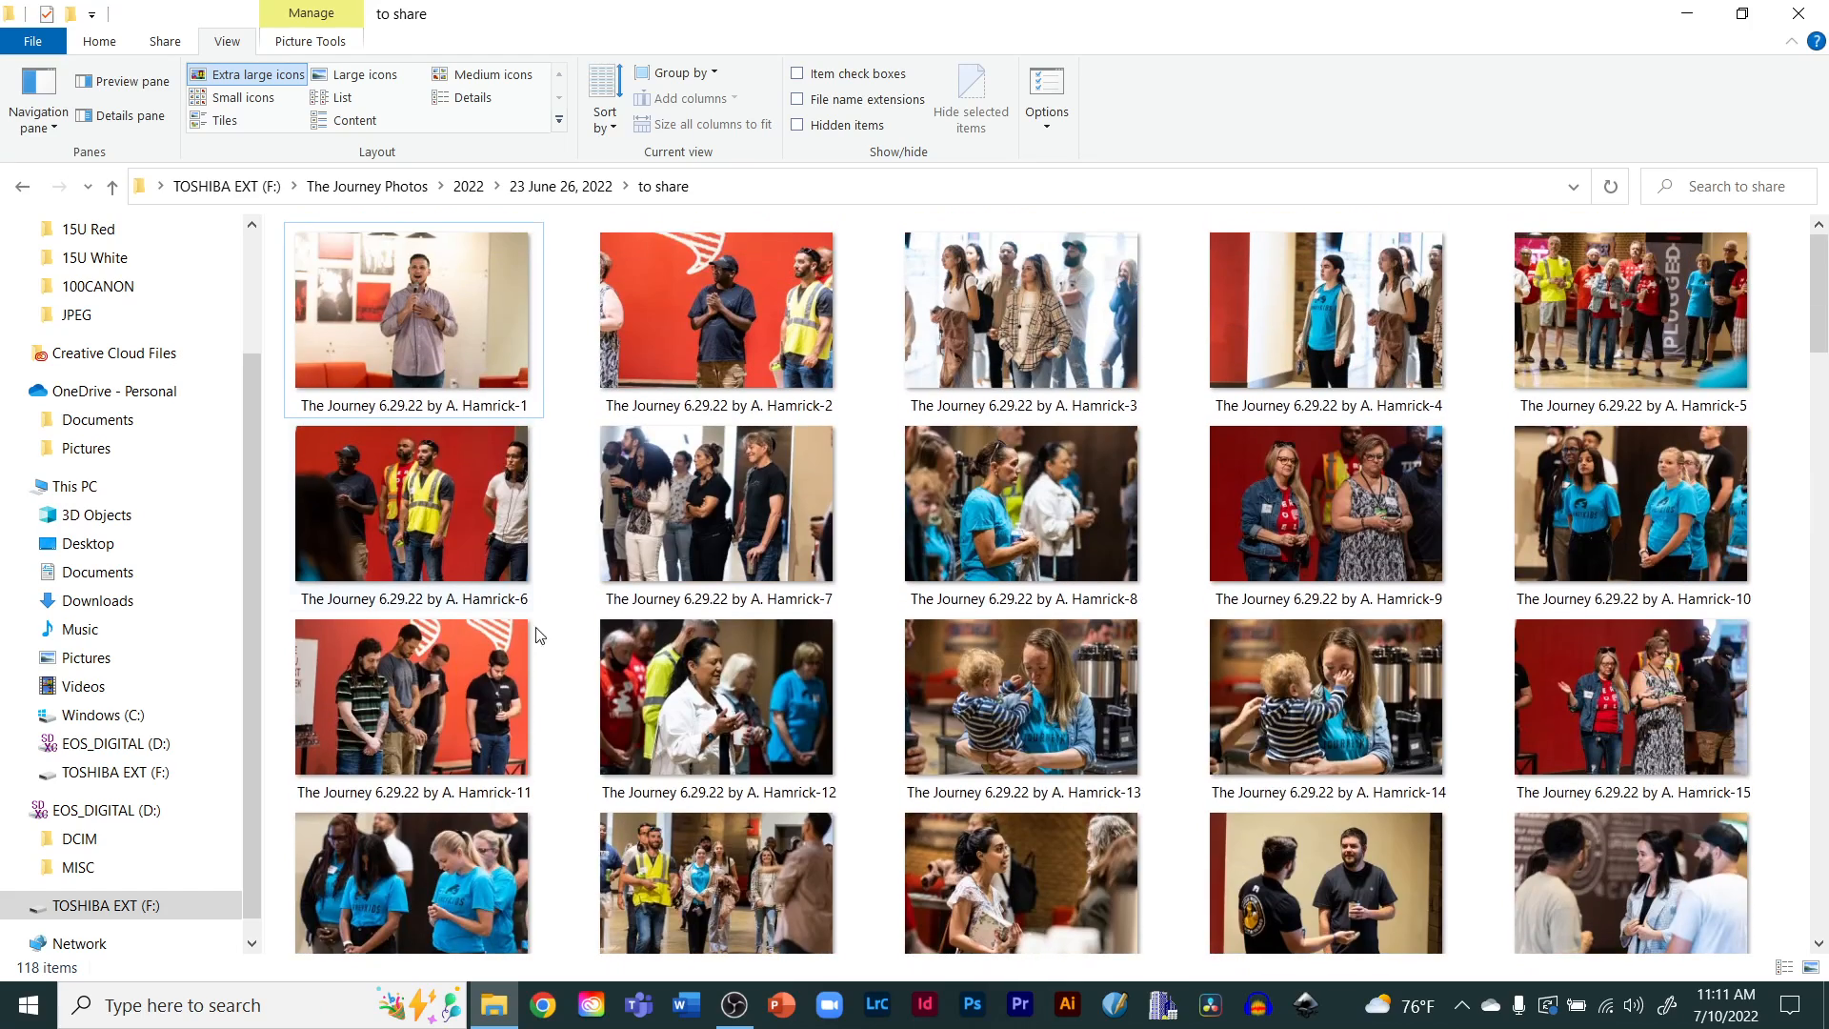
Go back and compare the RAW and 'to share' subfolders of the 23 June 26, 2022 folder
{"action": "left_click", "coordinate": [558, 187]}
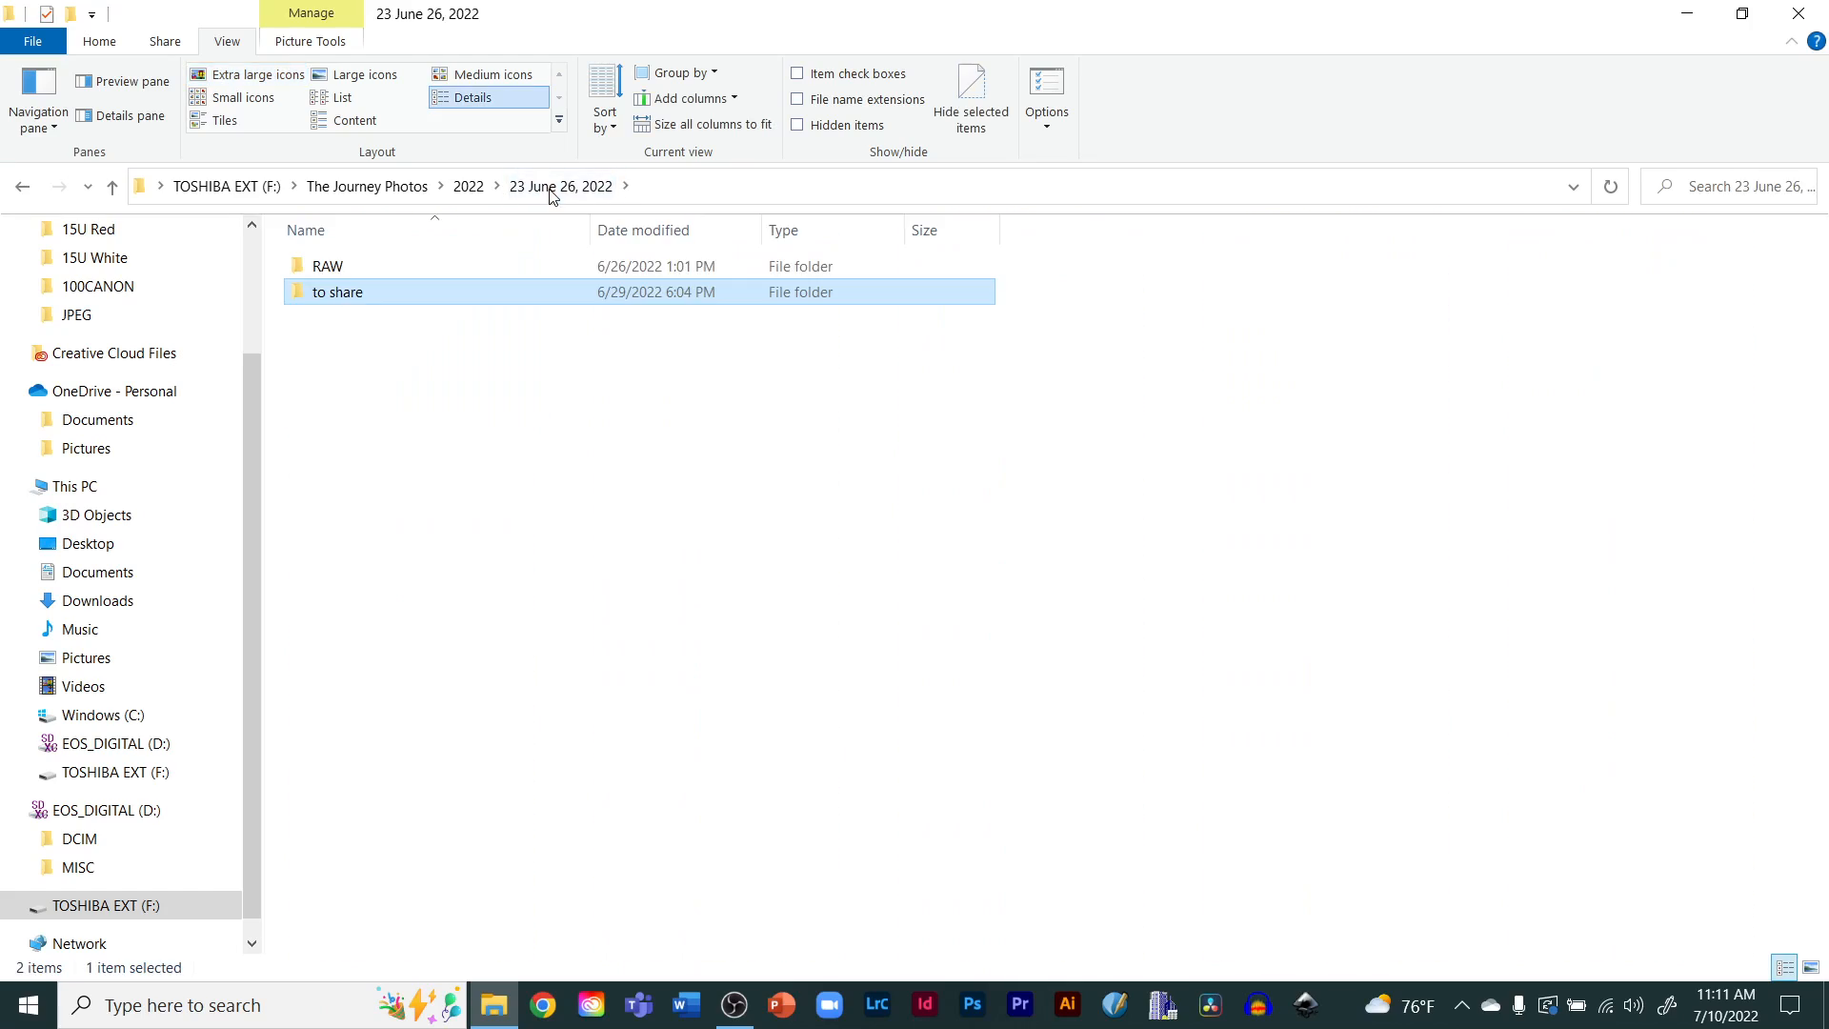
{"action": "left_click", "coordinate": [356, 275]}
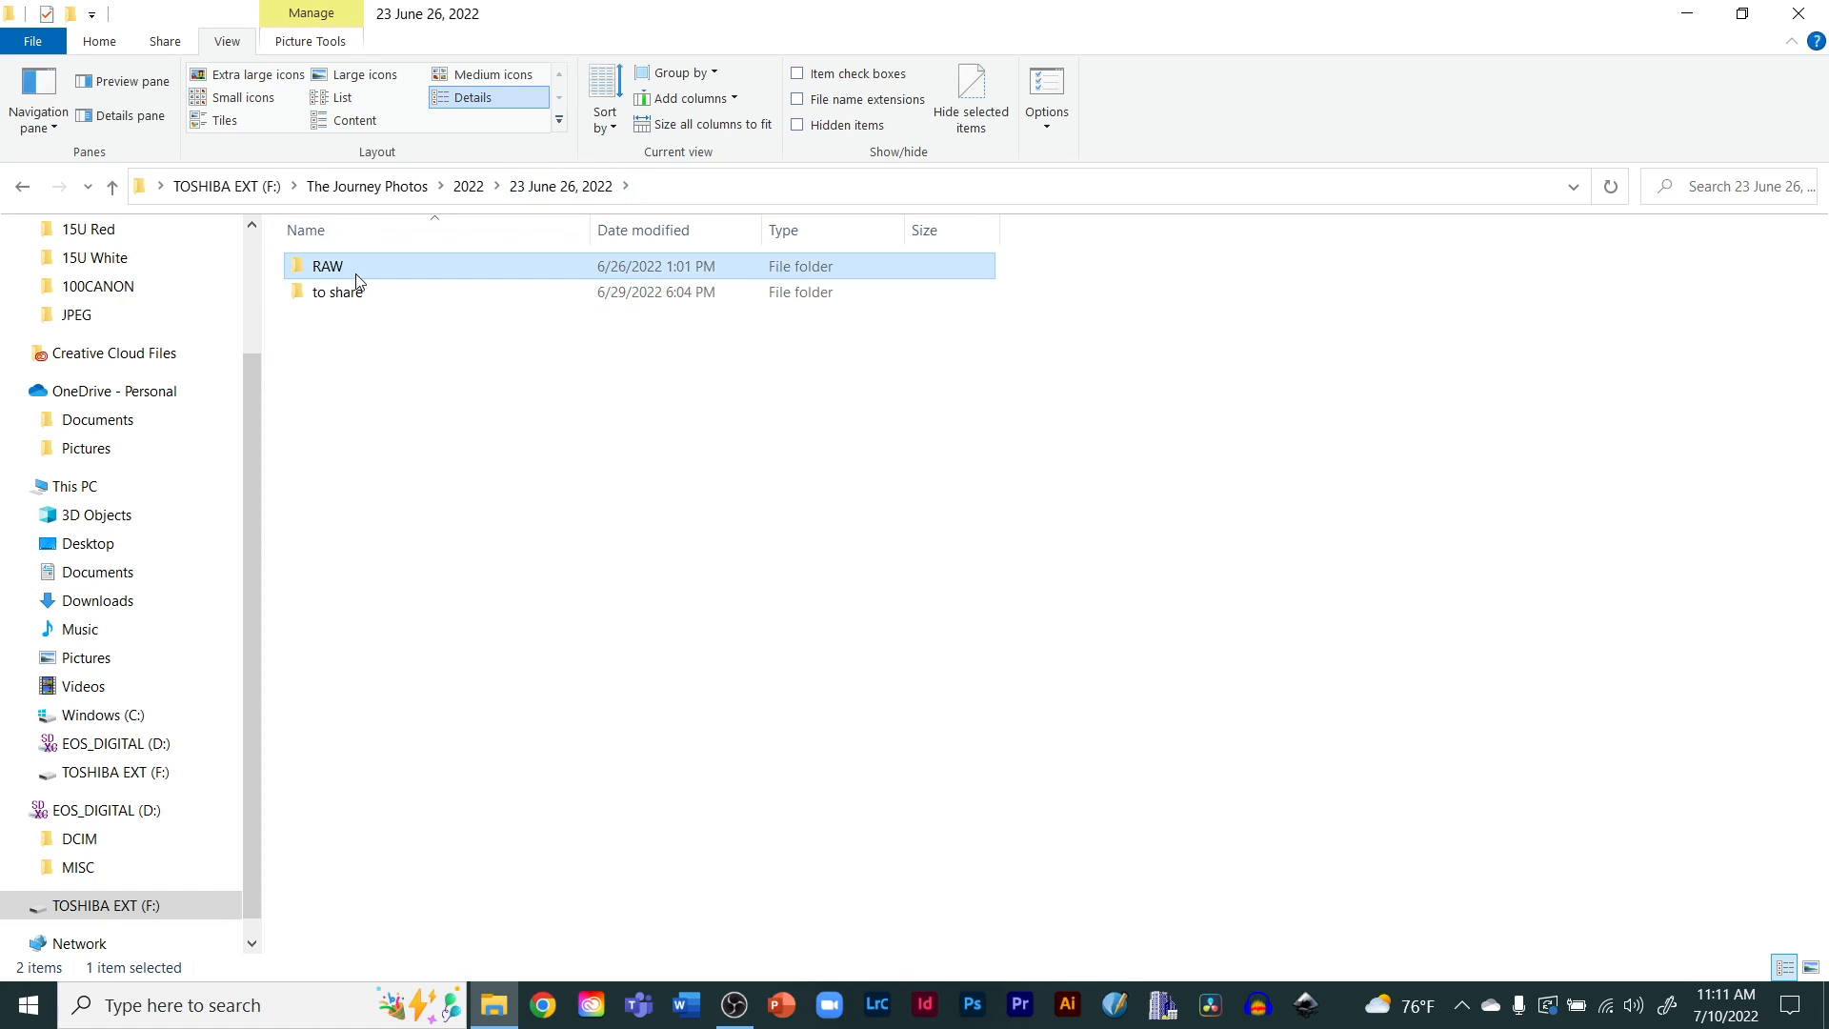
{"action": "double_click", "coordinate": [360, 280]}
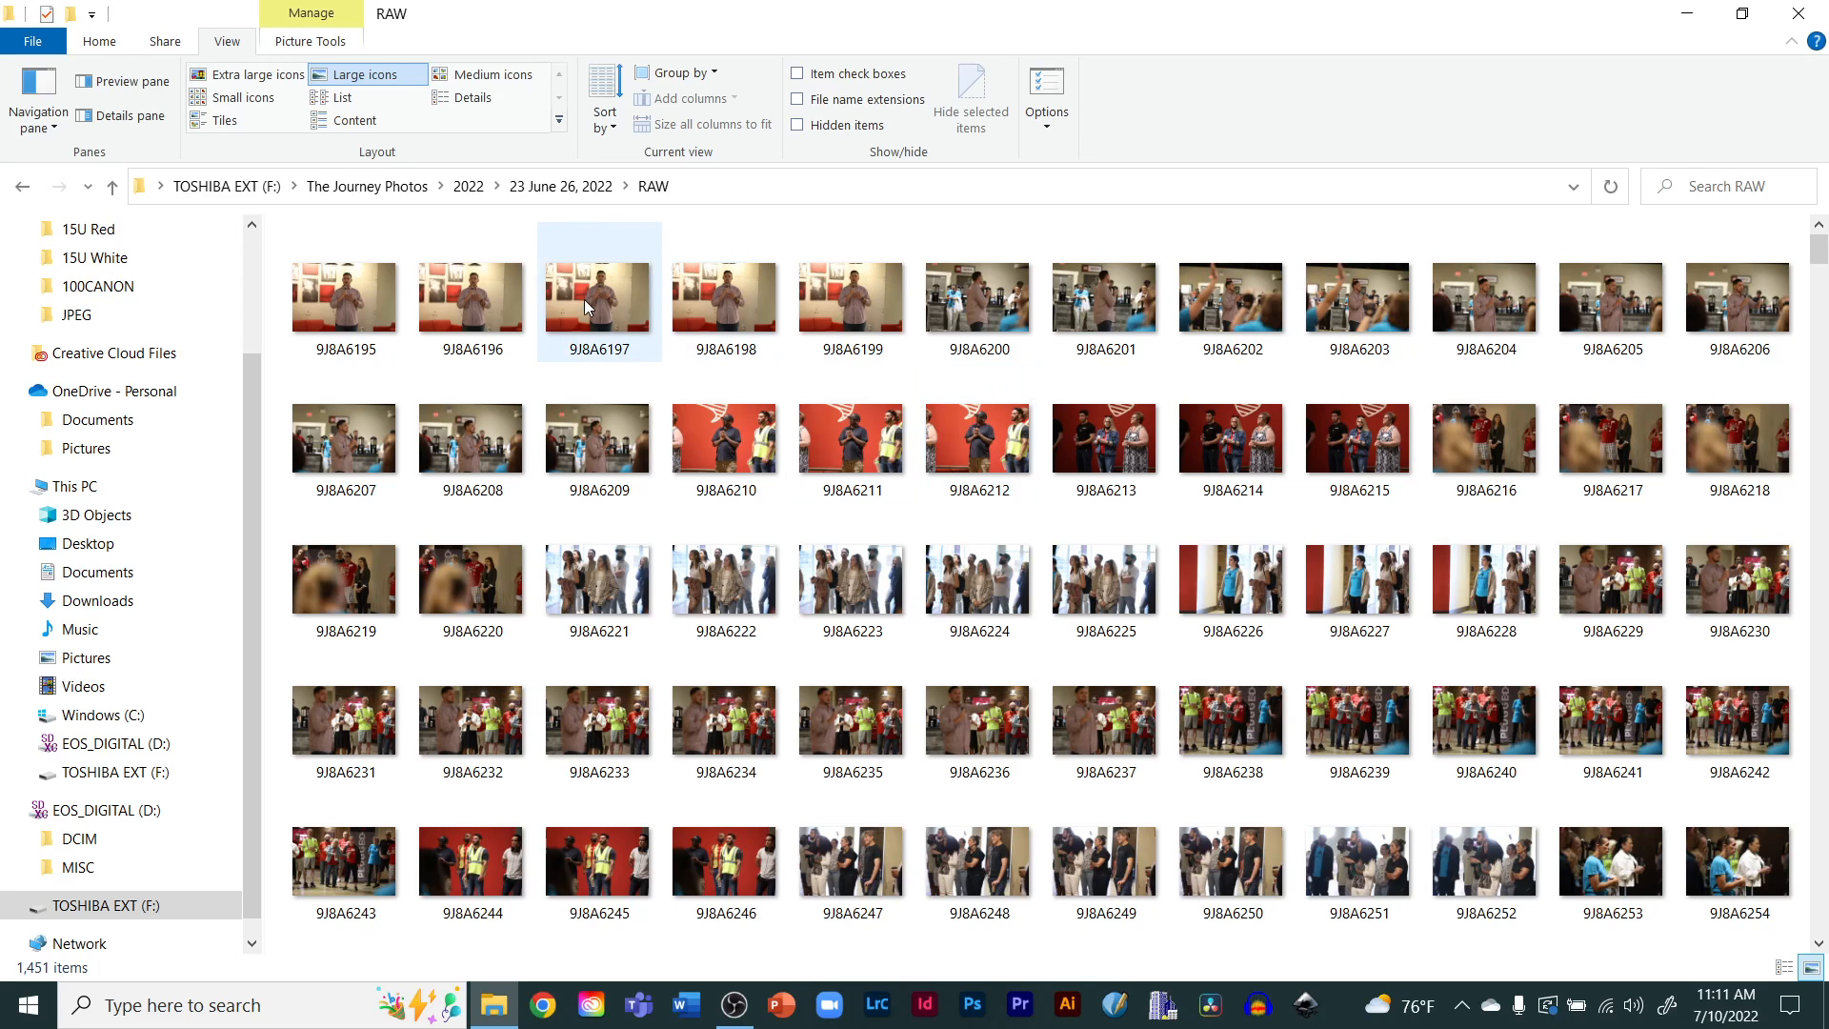
{"action": "left_click", "coordinate": [569, 189]}
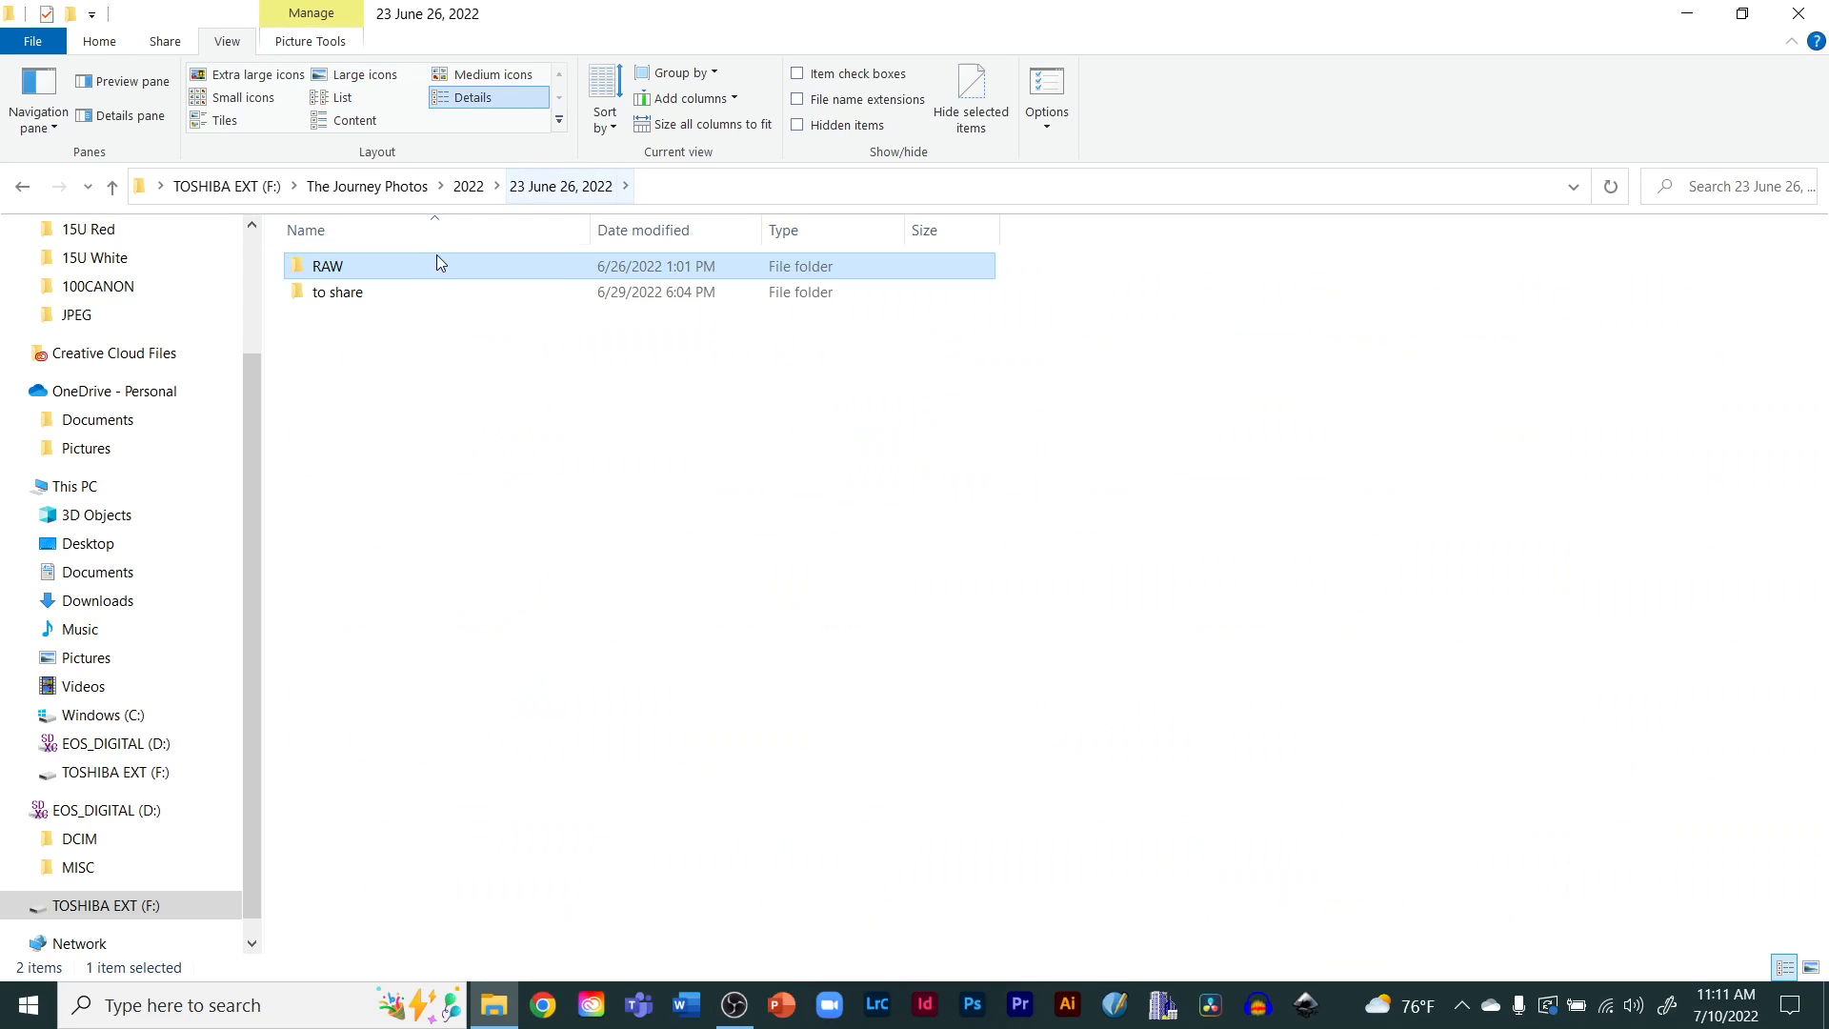
{"action": "double_click", "coordinate": [360, 298]}
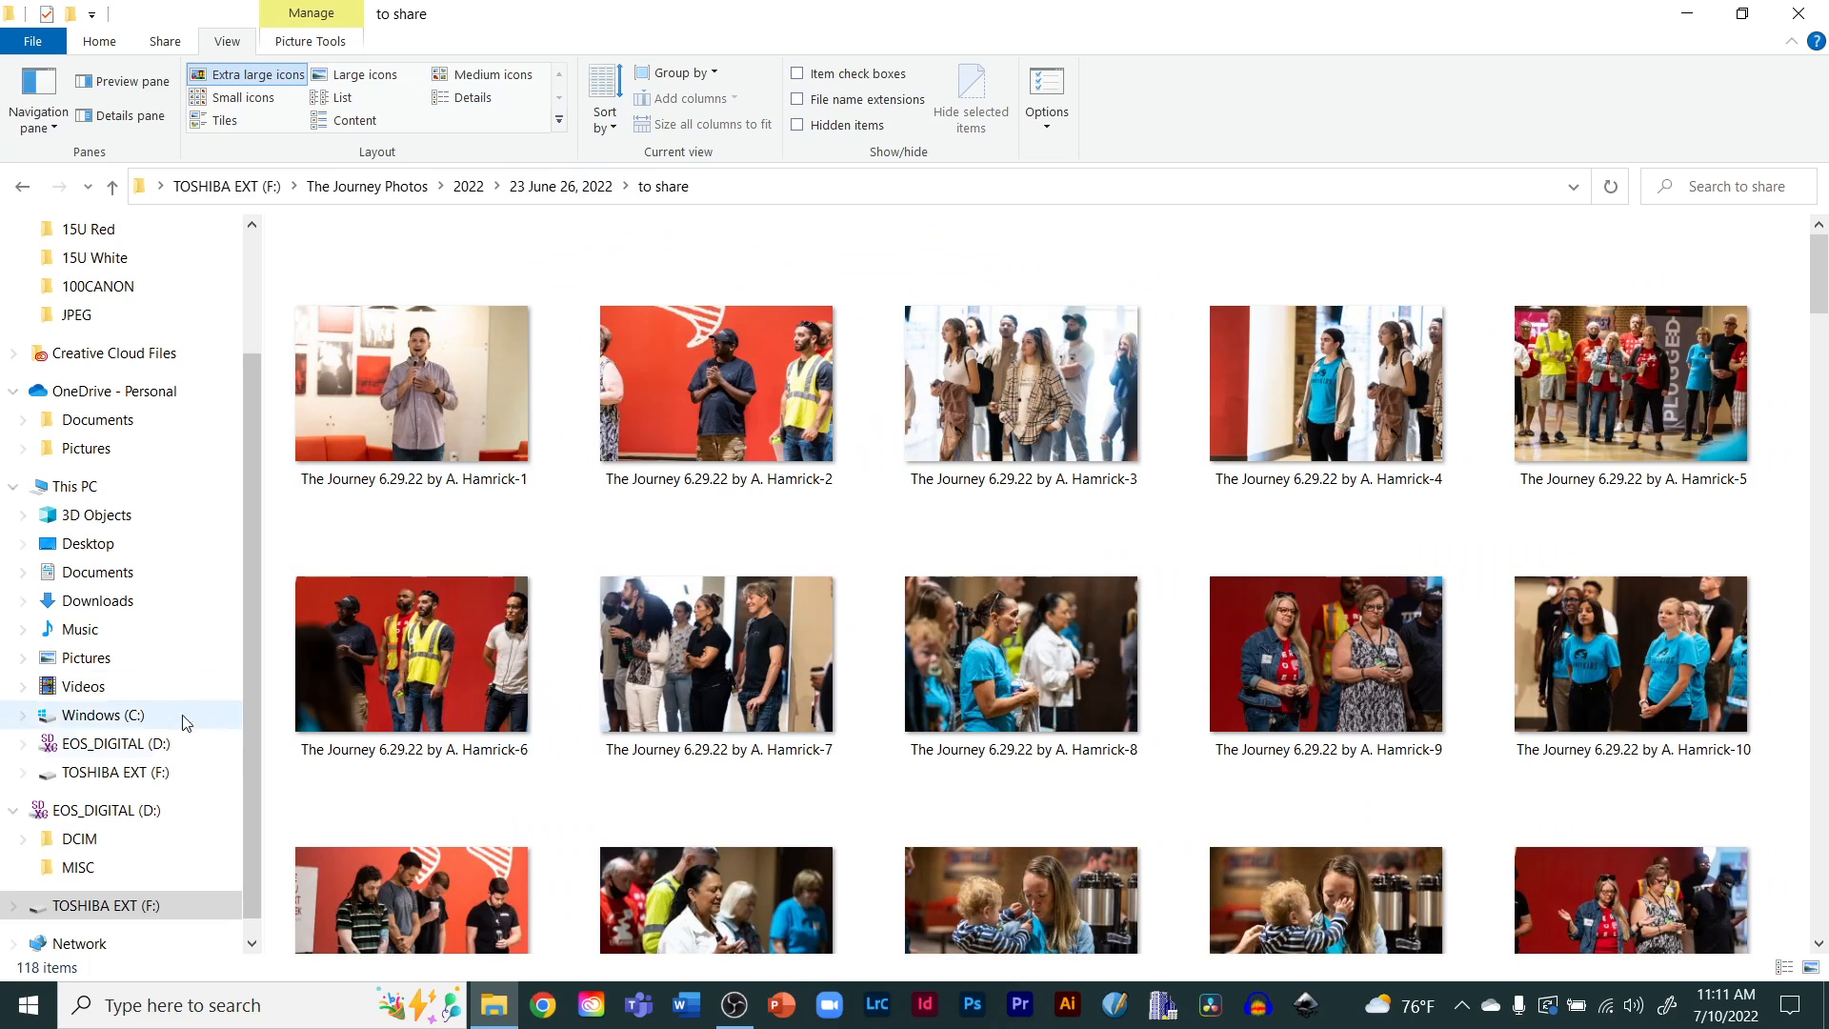